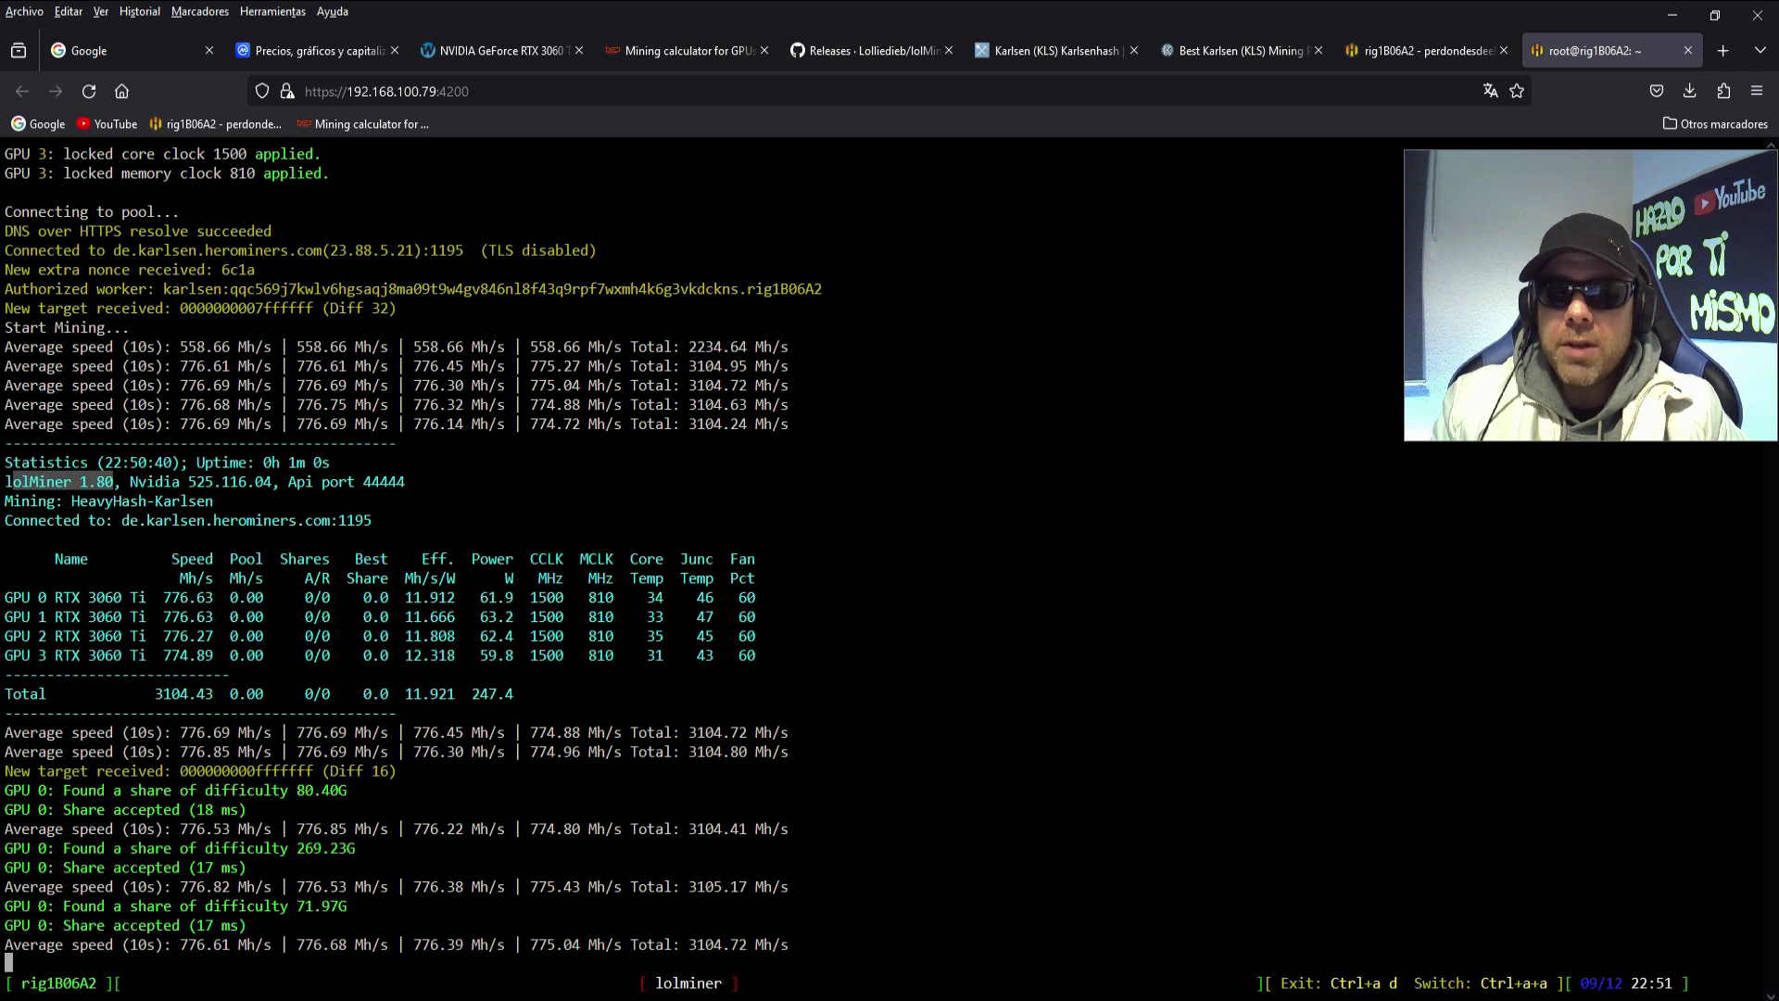
- Examine the lolMiner 1.80 release notes, console install commands and downloadable assets on the GitHub releases page
{"action": "key", "text": "ctrl+a"}
{"action": "key", "text": "w"}
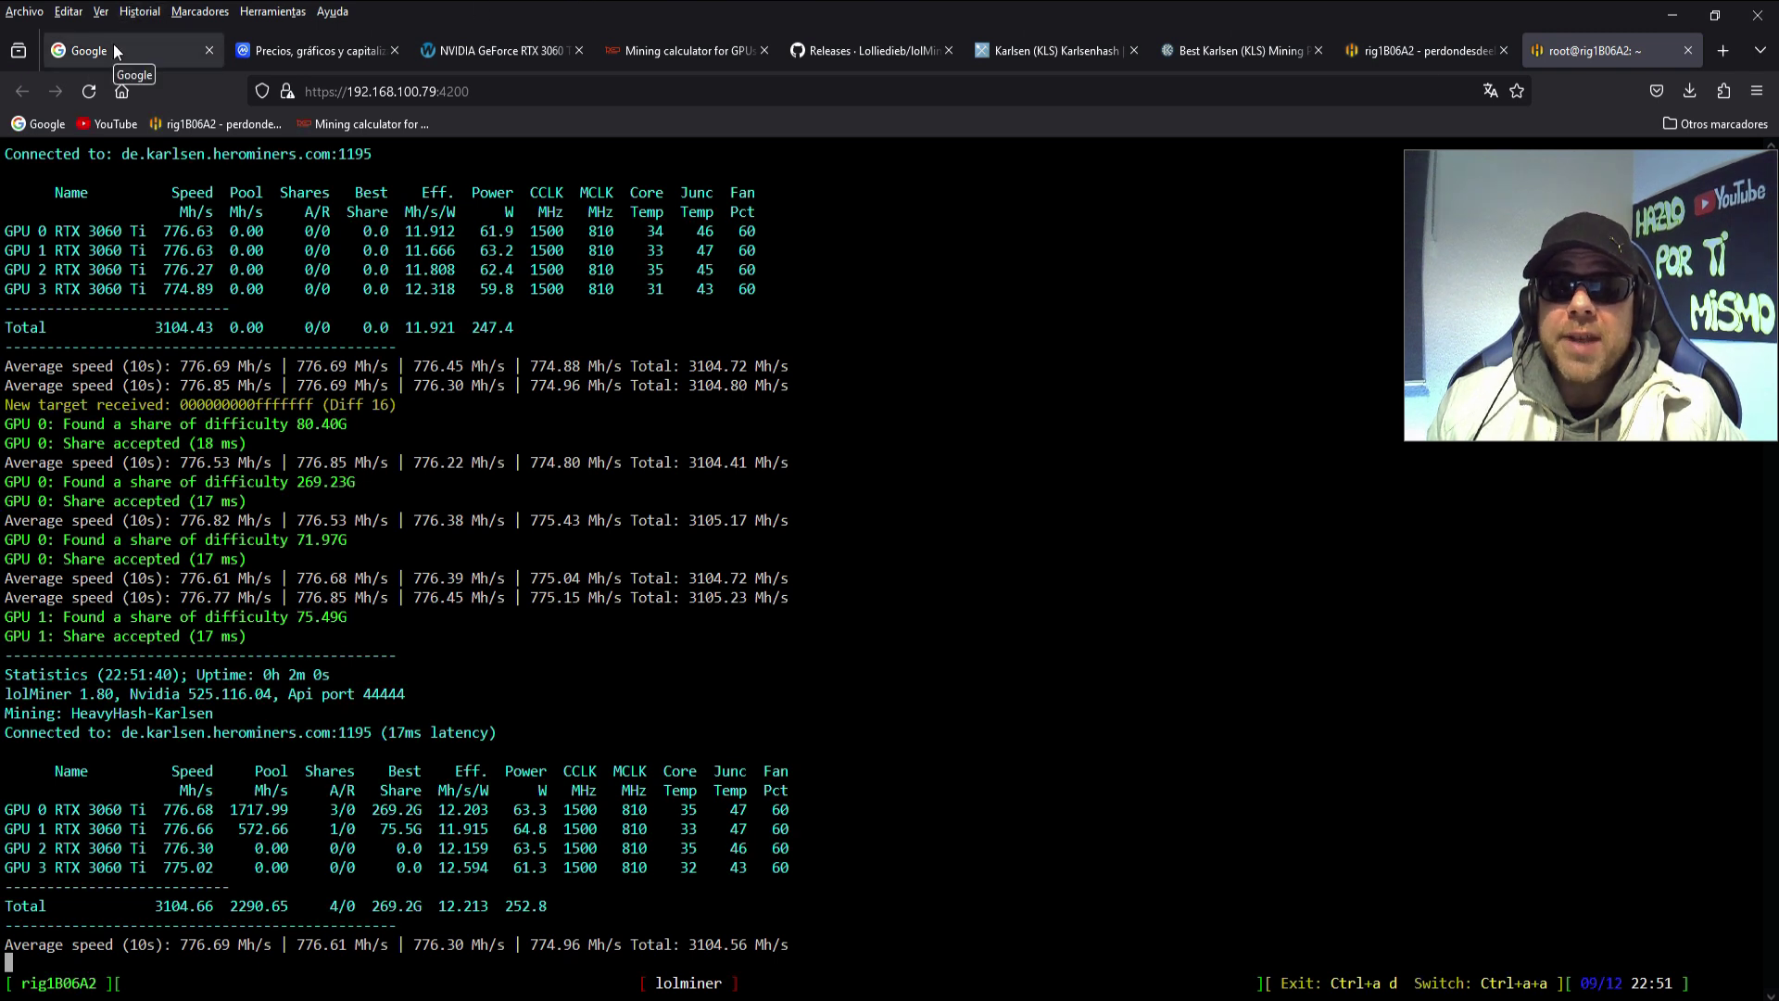
{"action": "left_click", "coordinate": [878, 50]}
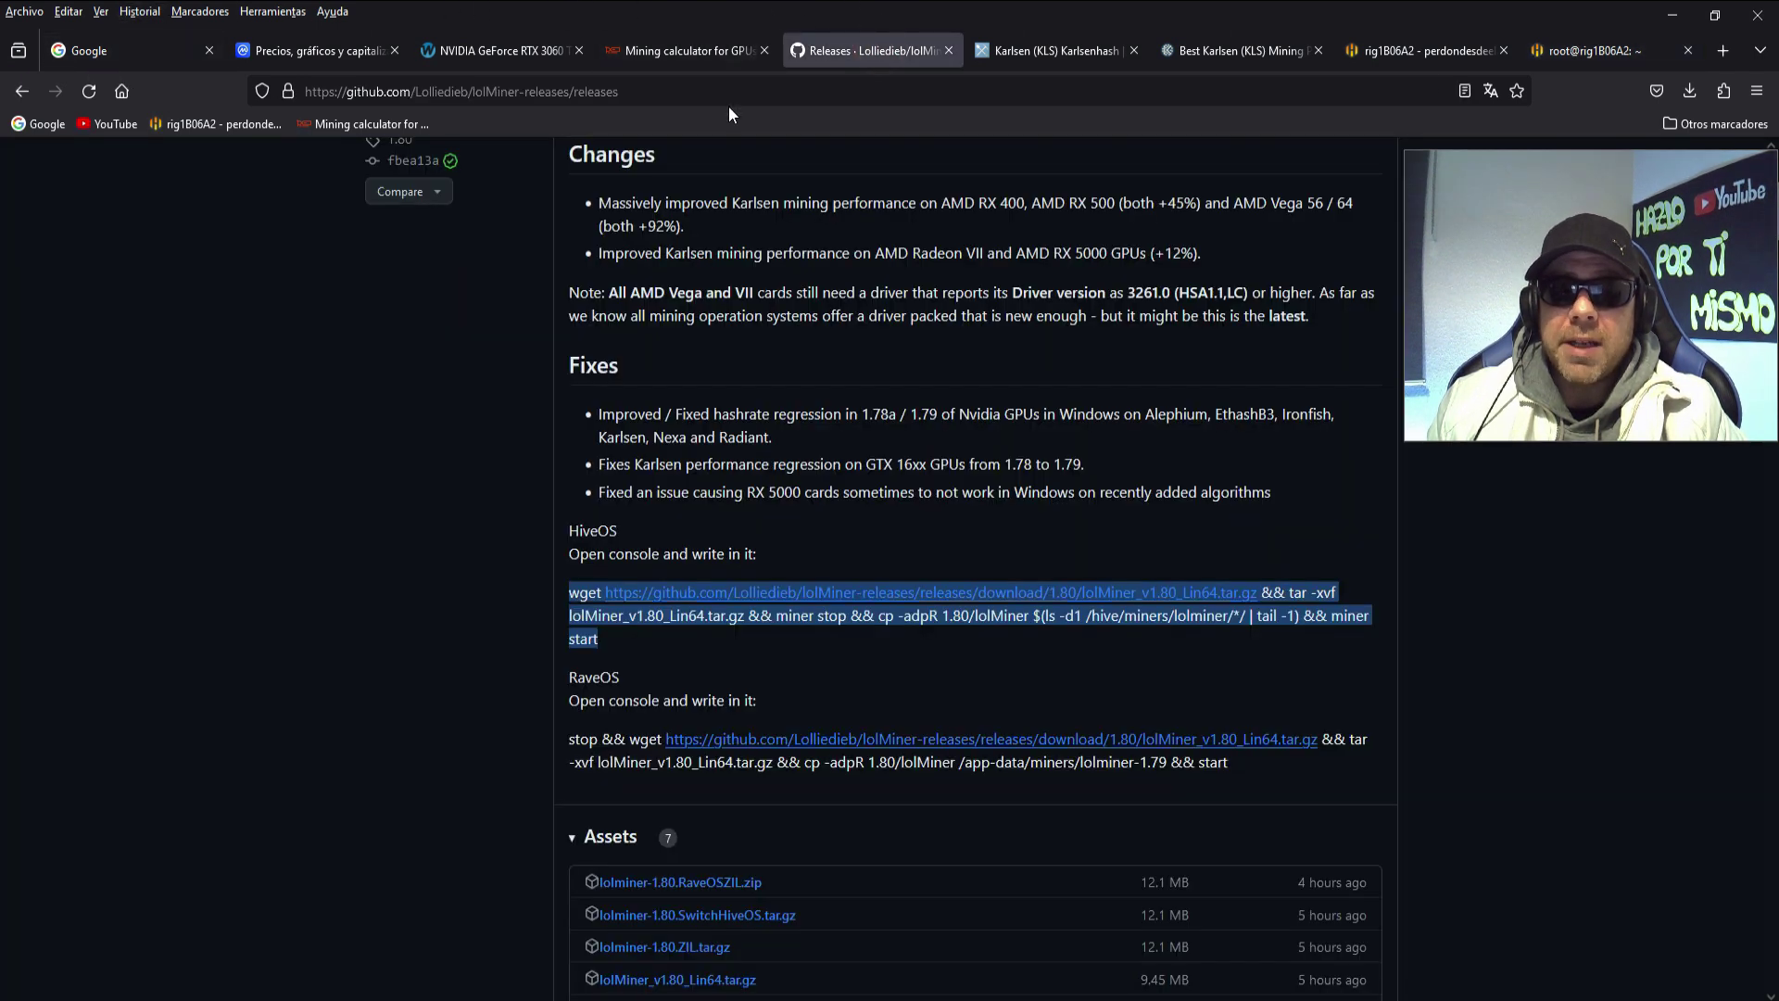
{"action": "left_click", "coordinate": [402, 570]}
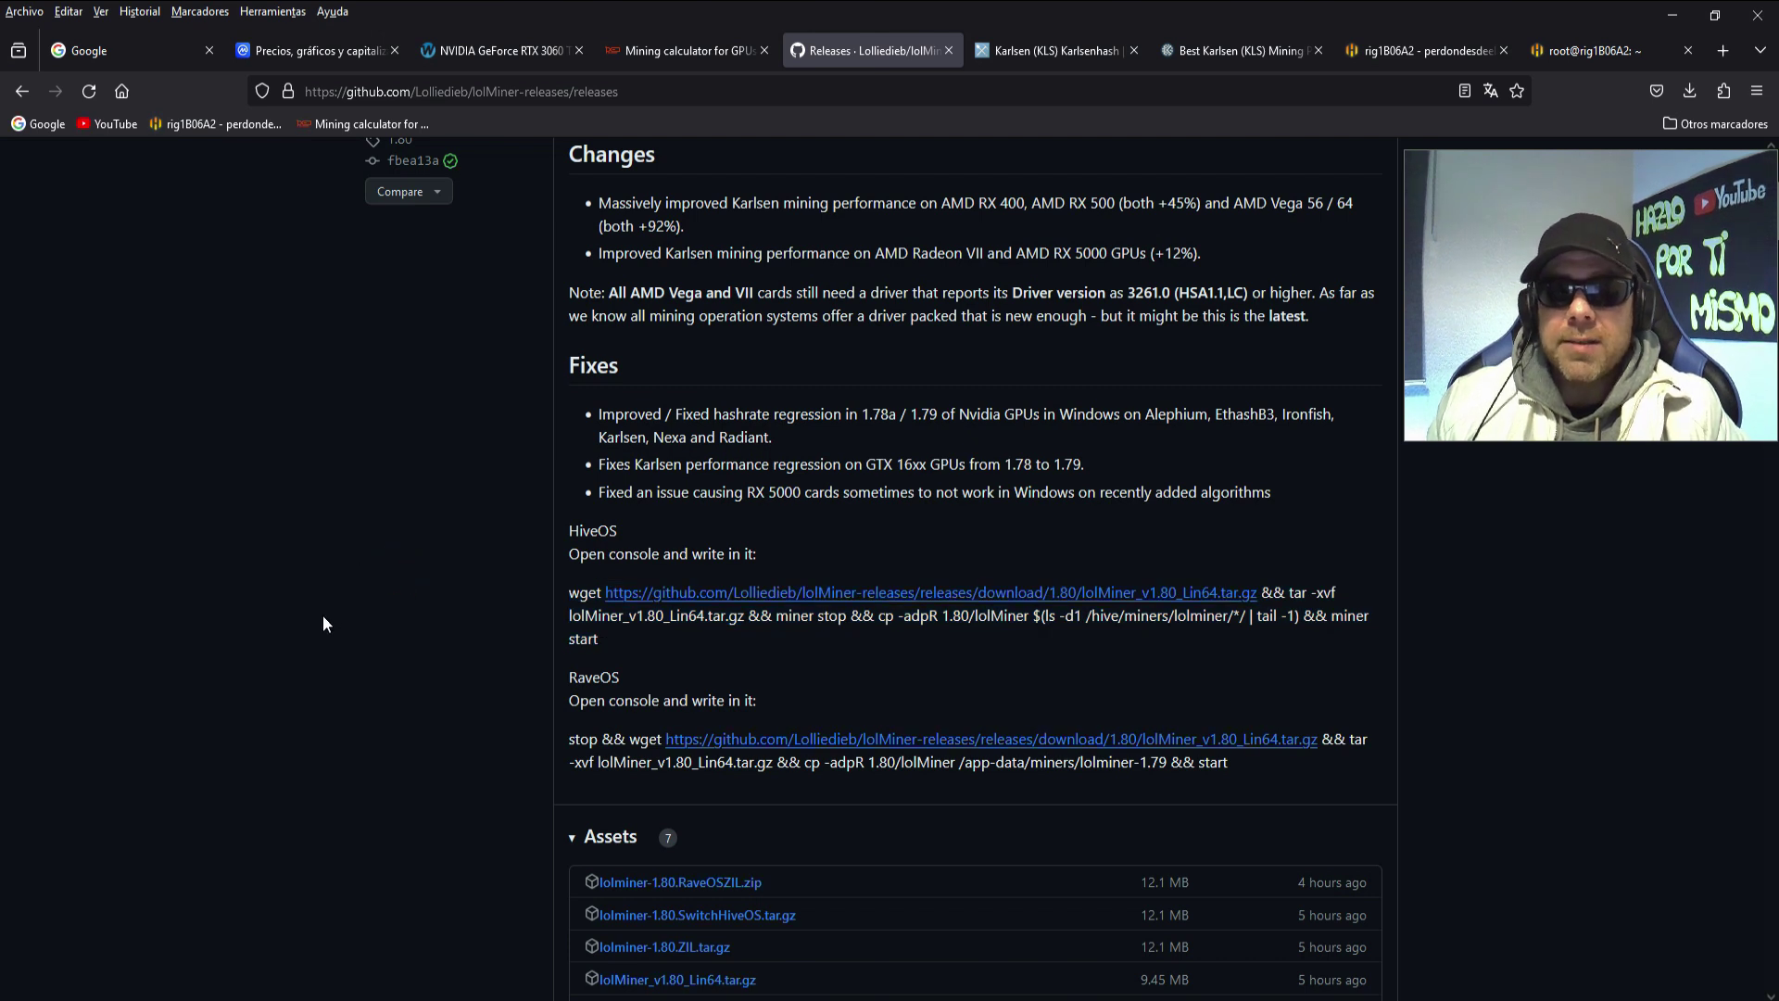
{"action": "scroll", "coordinate": [334, 690], "scroll_direction": "up", "scroll_amount": 3}
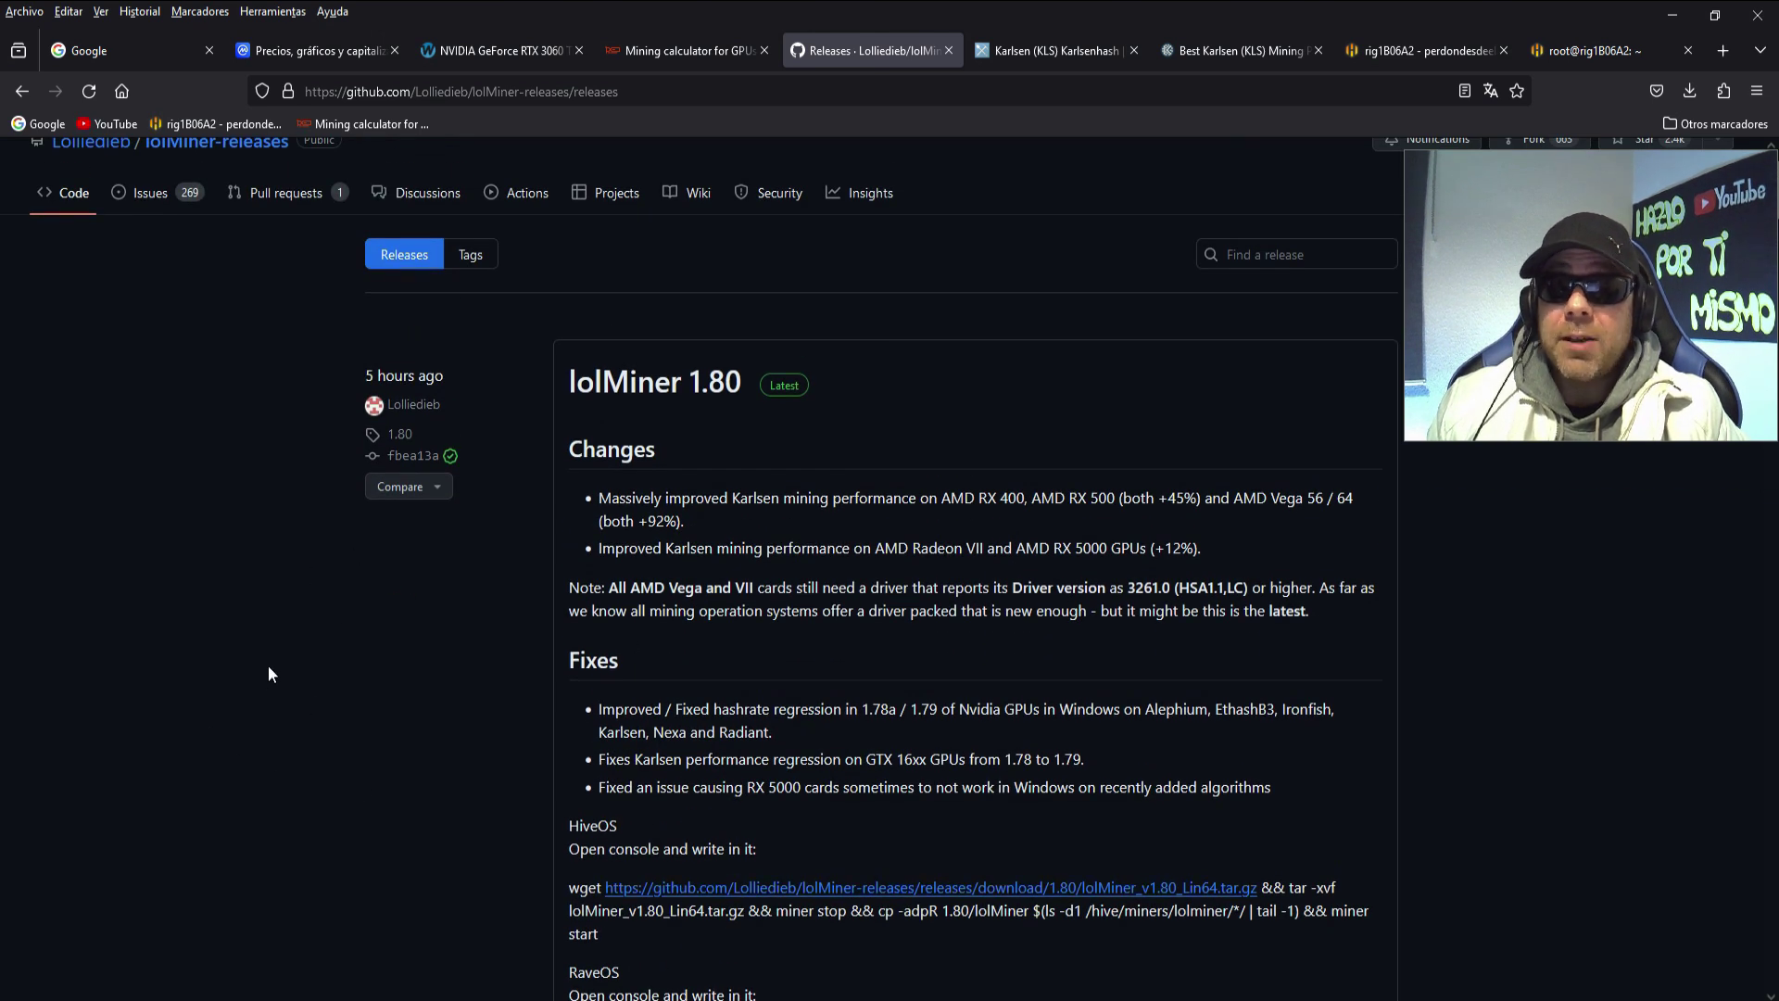
{"action": "scroll", "coordinate": [398, 667], "scroll_direction": "down", "scroll_amount": 4}
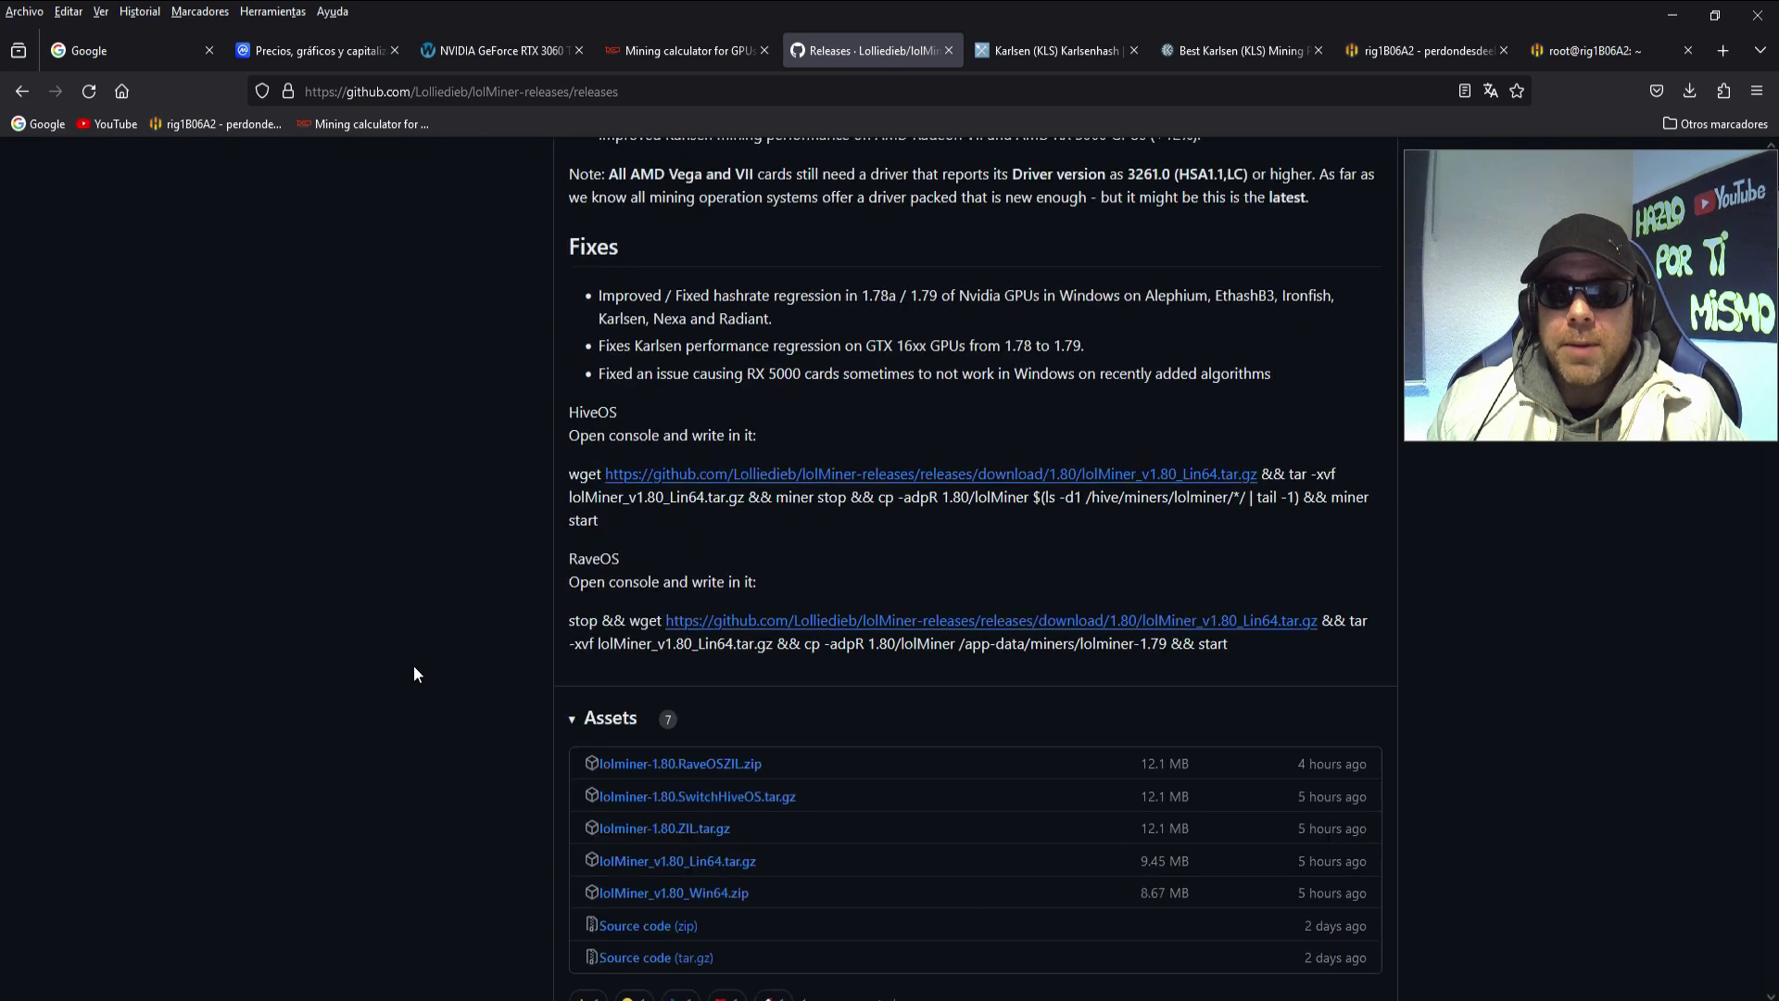
{"action": "scroll", "coordinate": [409, 656], "scroll_direction": "down", "scroll_amount": 1}
{"action": "scroll", "coordinate": [419, 632], "scroll_direction": "down", "scroll_amount": 1}
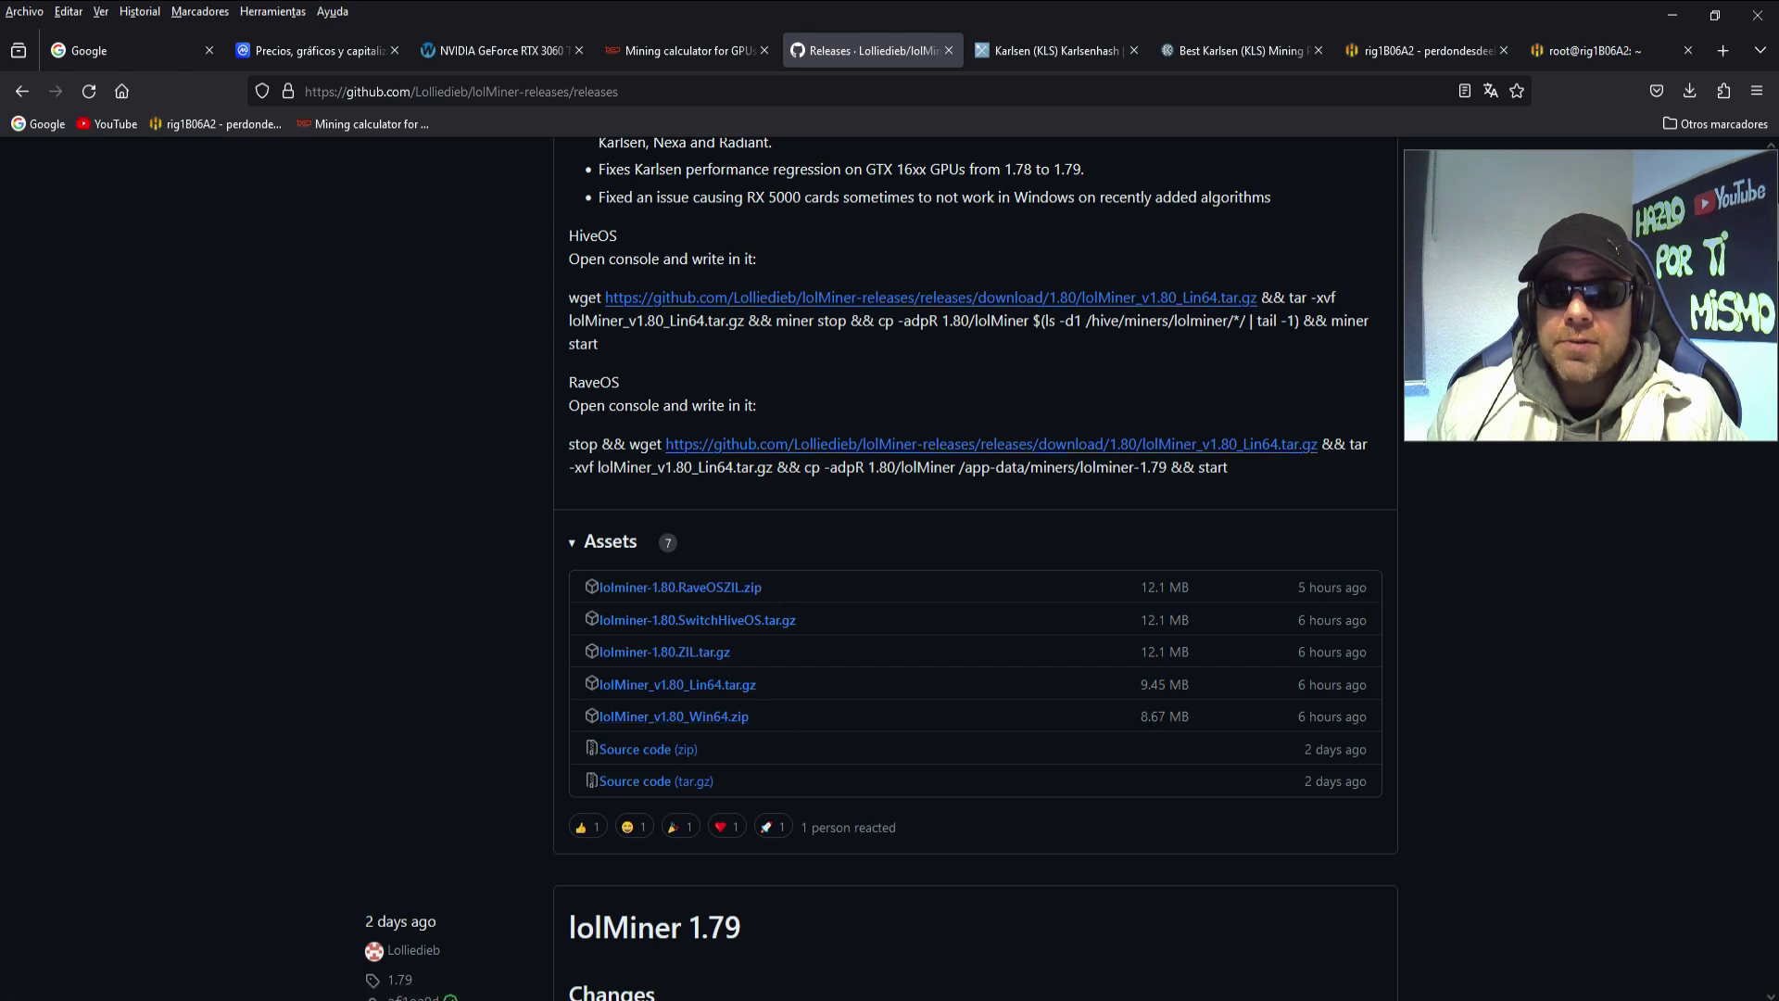
- Extract the lolMiner_v1.80_Win64 archive directly into the desktop's pruebas folder
{"action": "left_click", "coordinate": [1673, 15]}
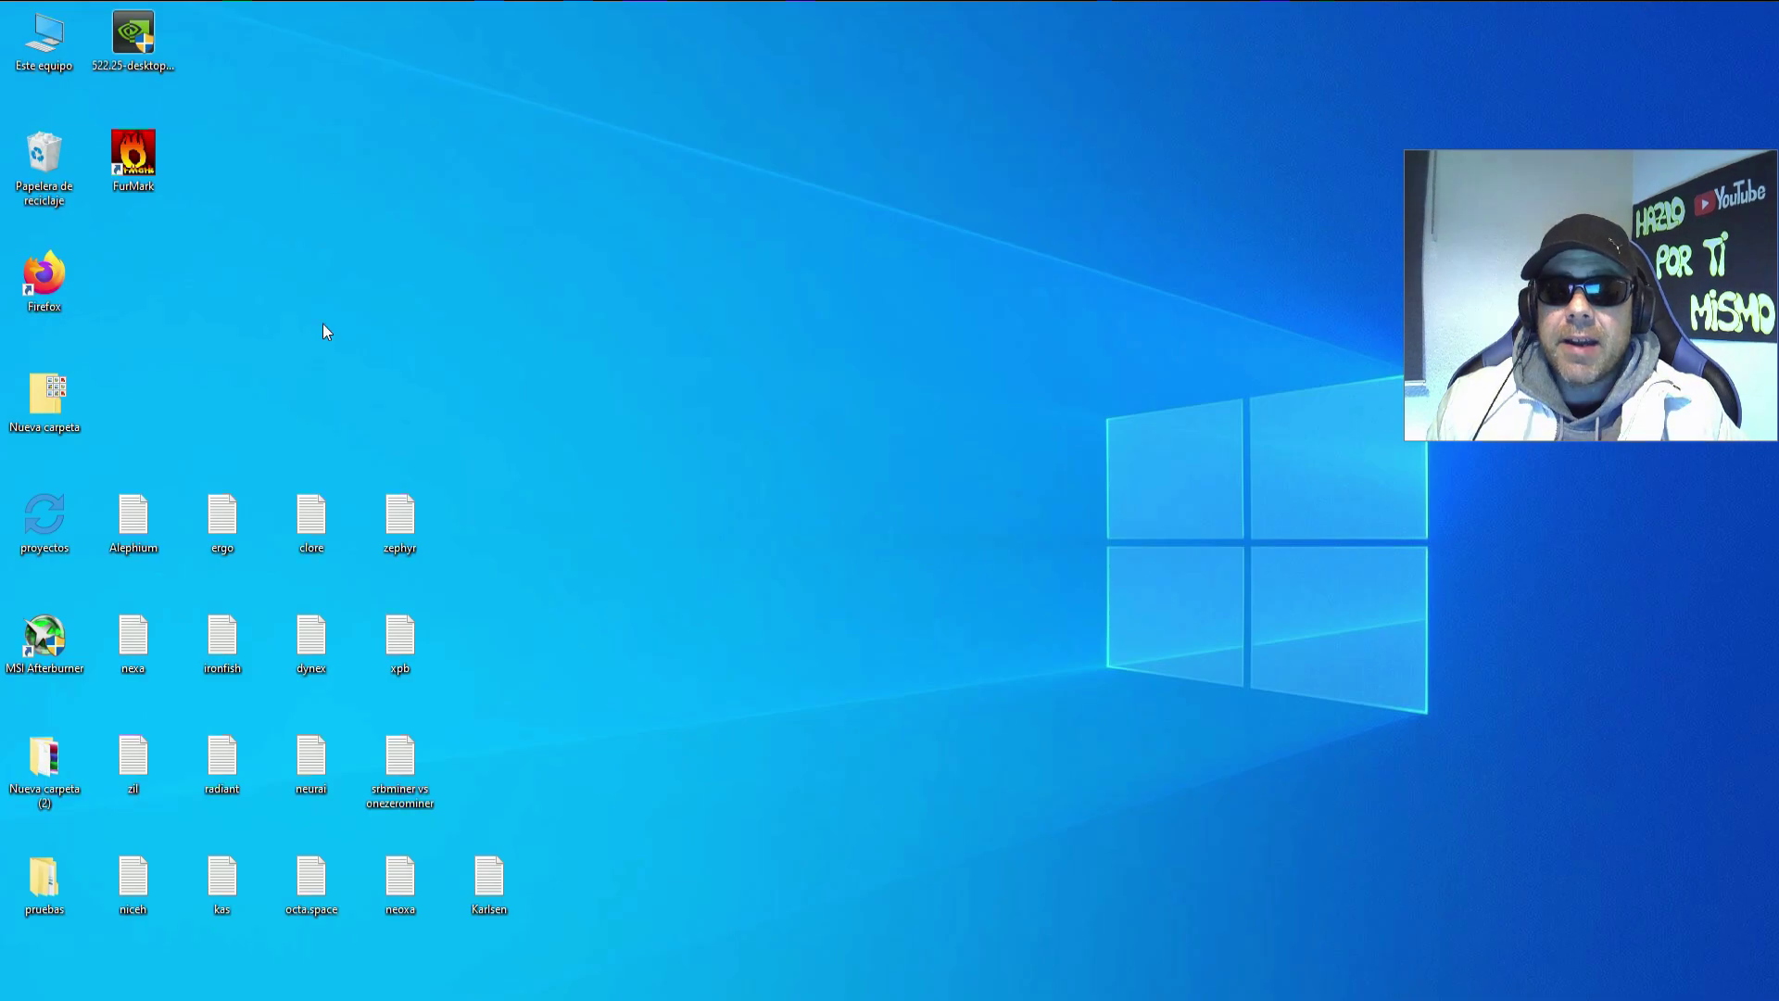
{"action": "double_click", "coordinate": [53, 875]}
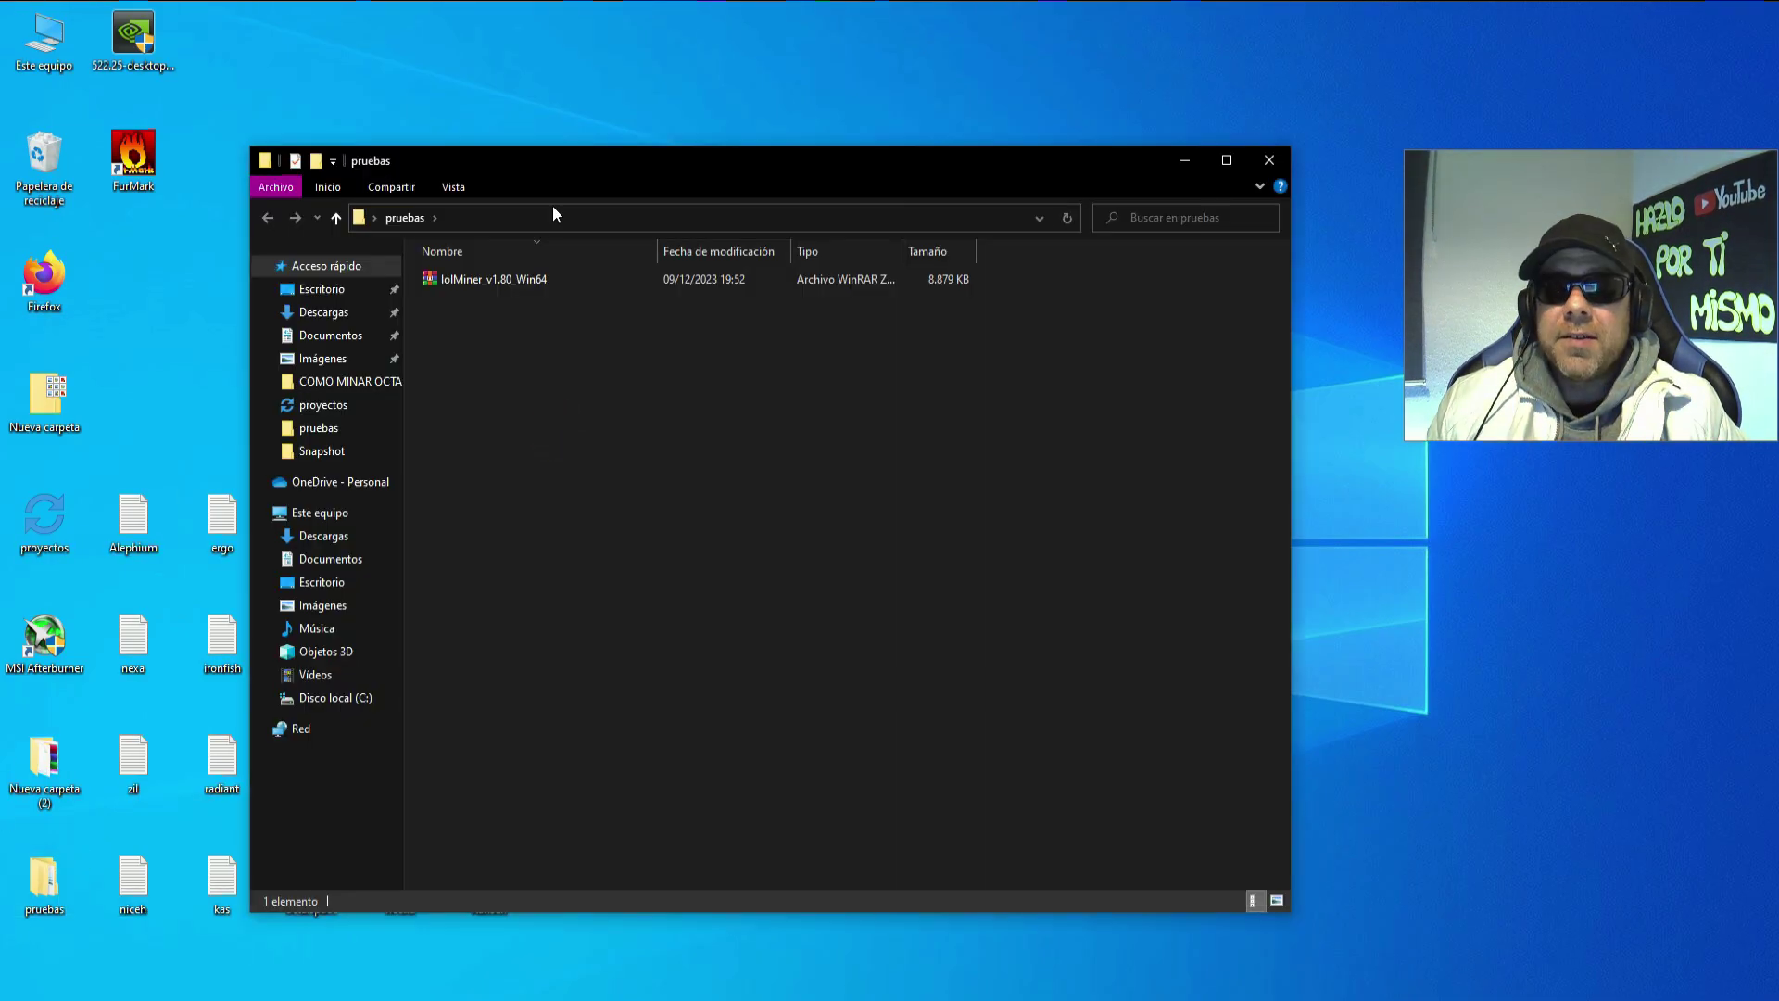
{"action": "left_click", "coordinate": [531, 281]}
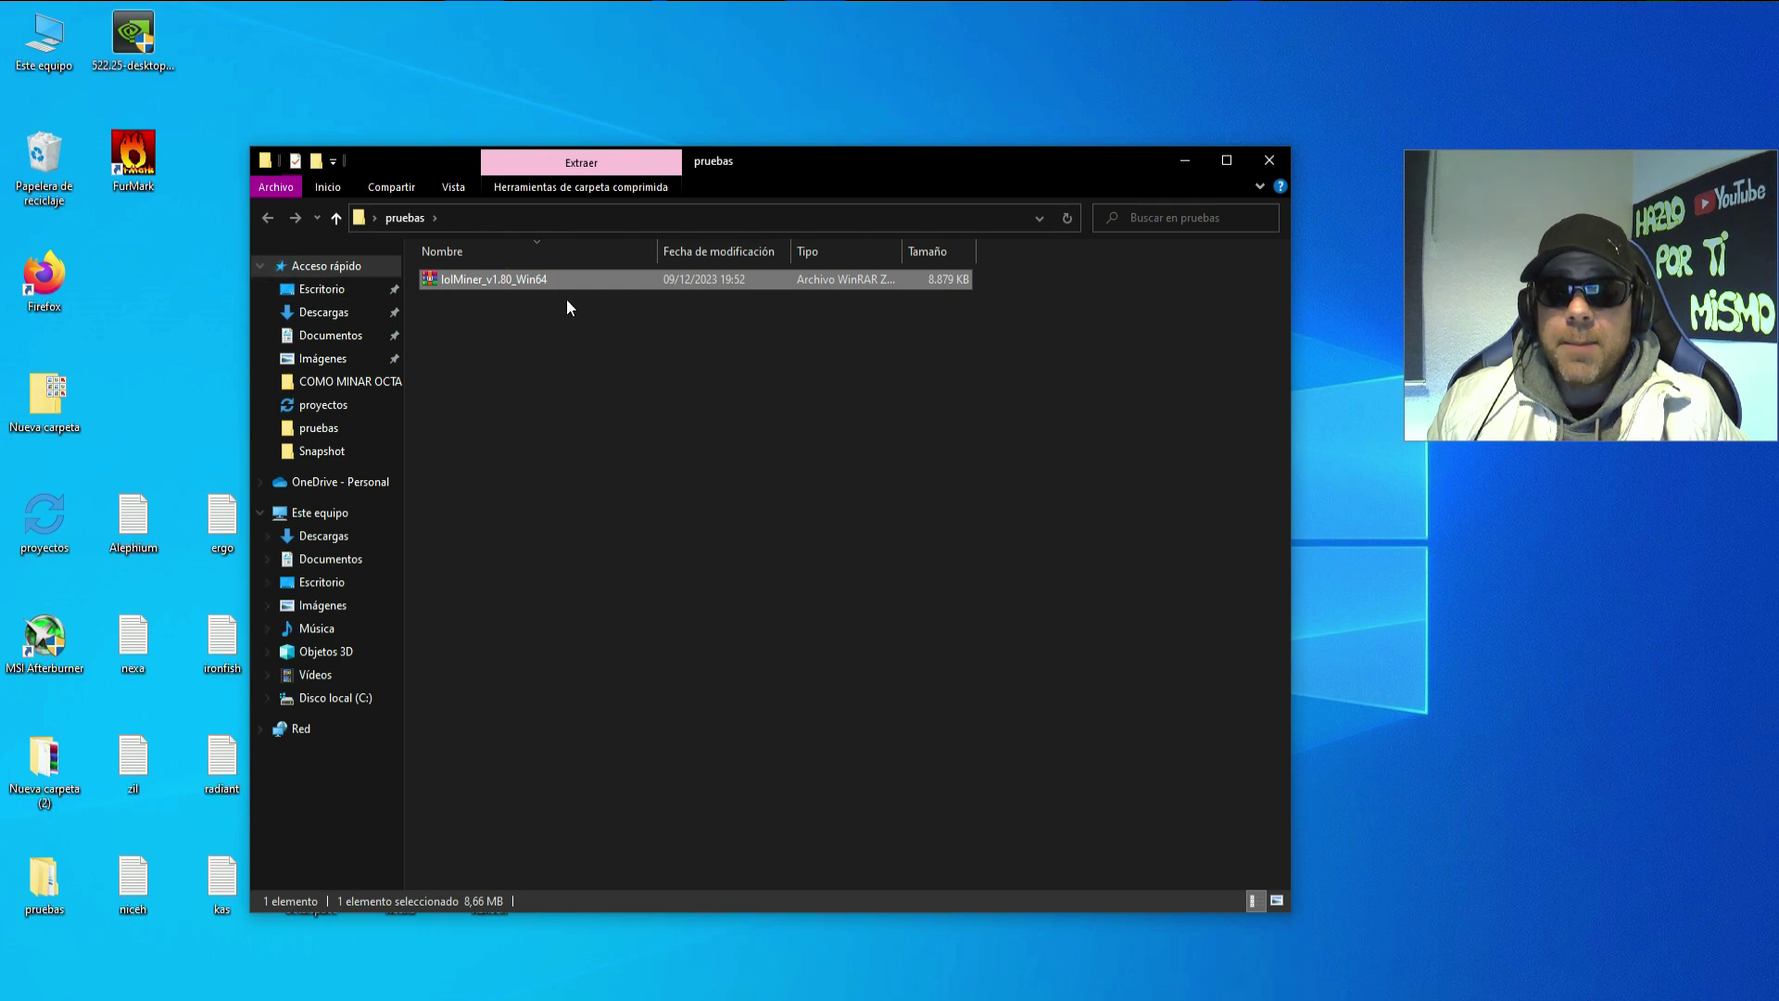
{"action": "right_click", "coordinate": [519, 283]}
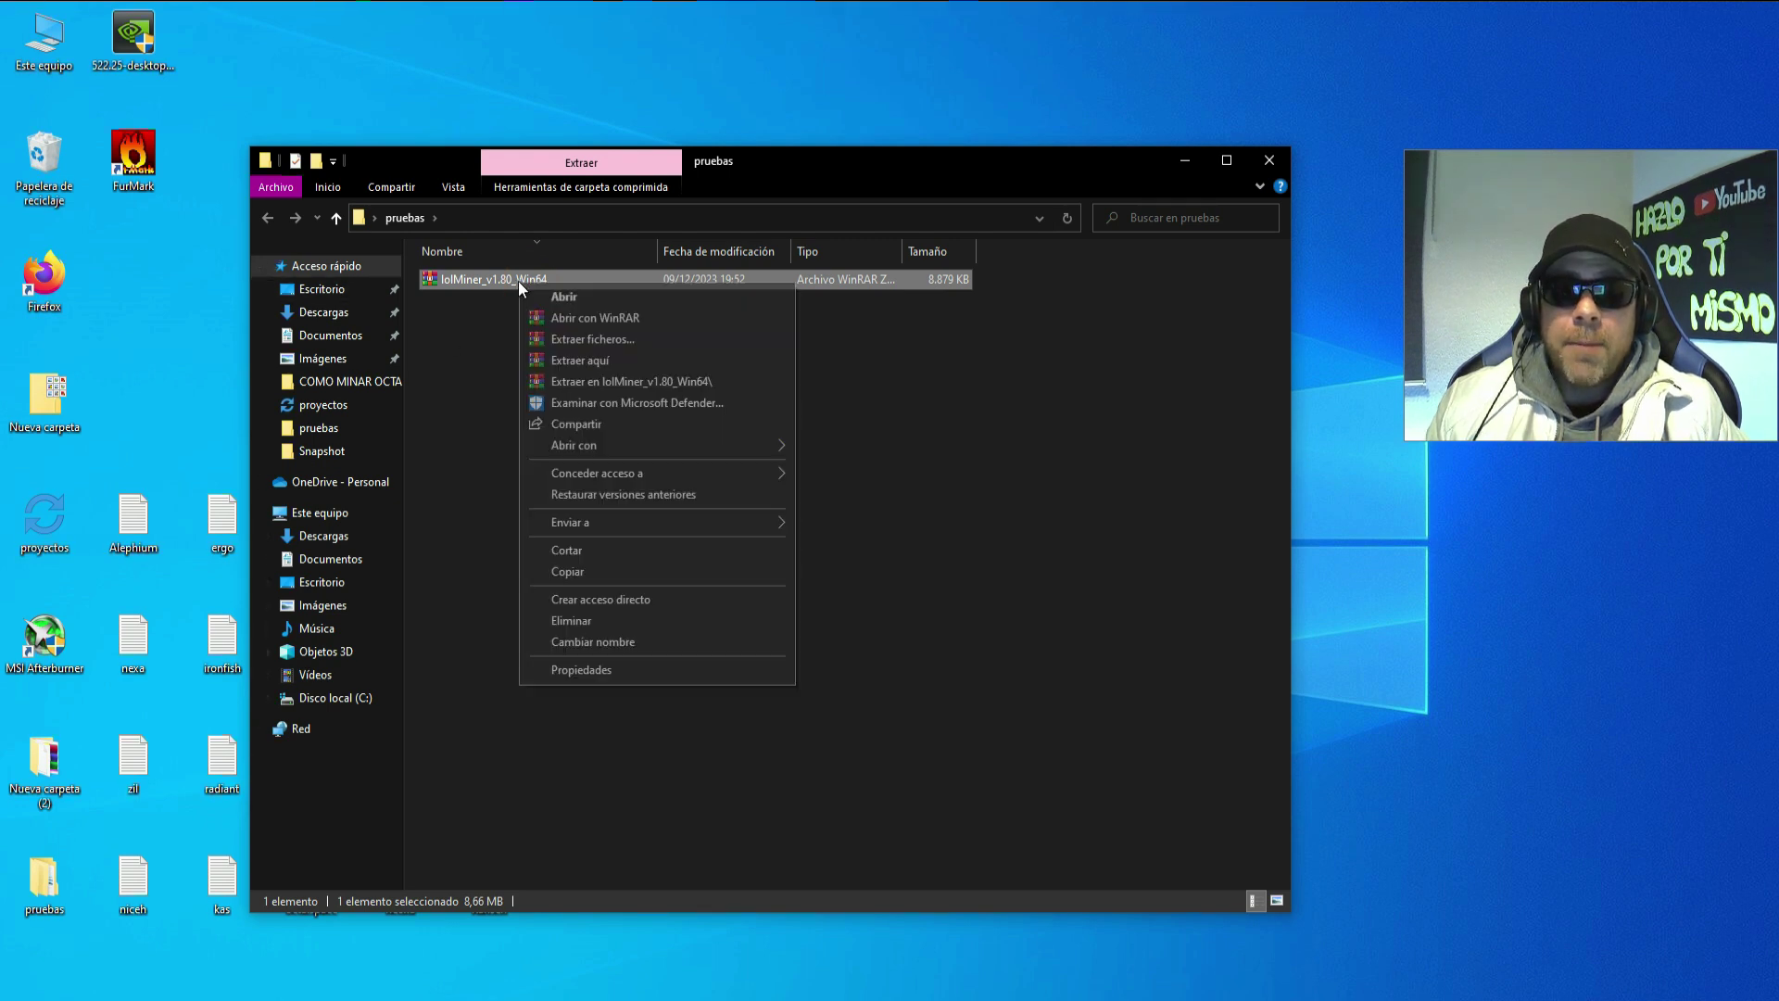
{"action": "left_click", "coordinate": [593, 362]}
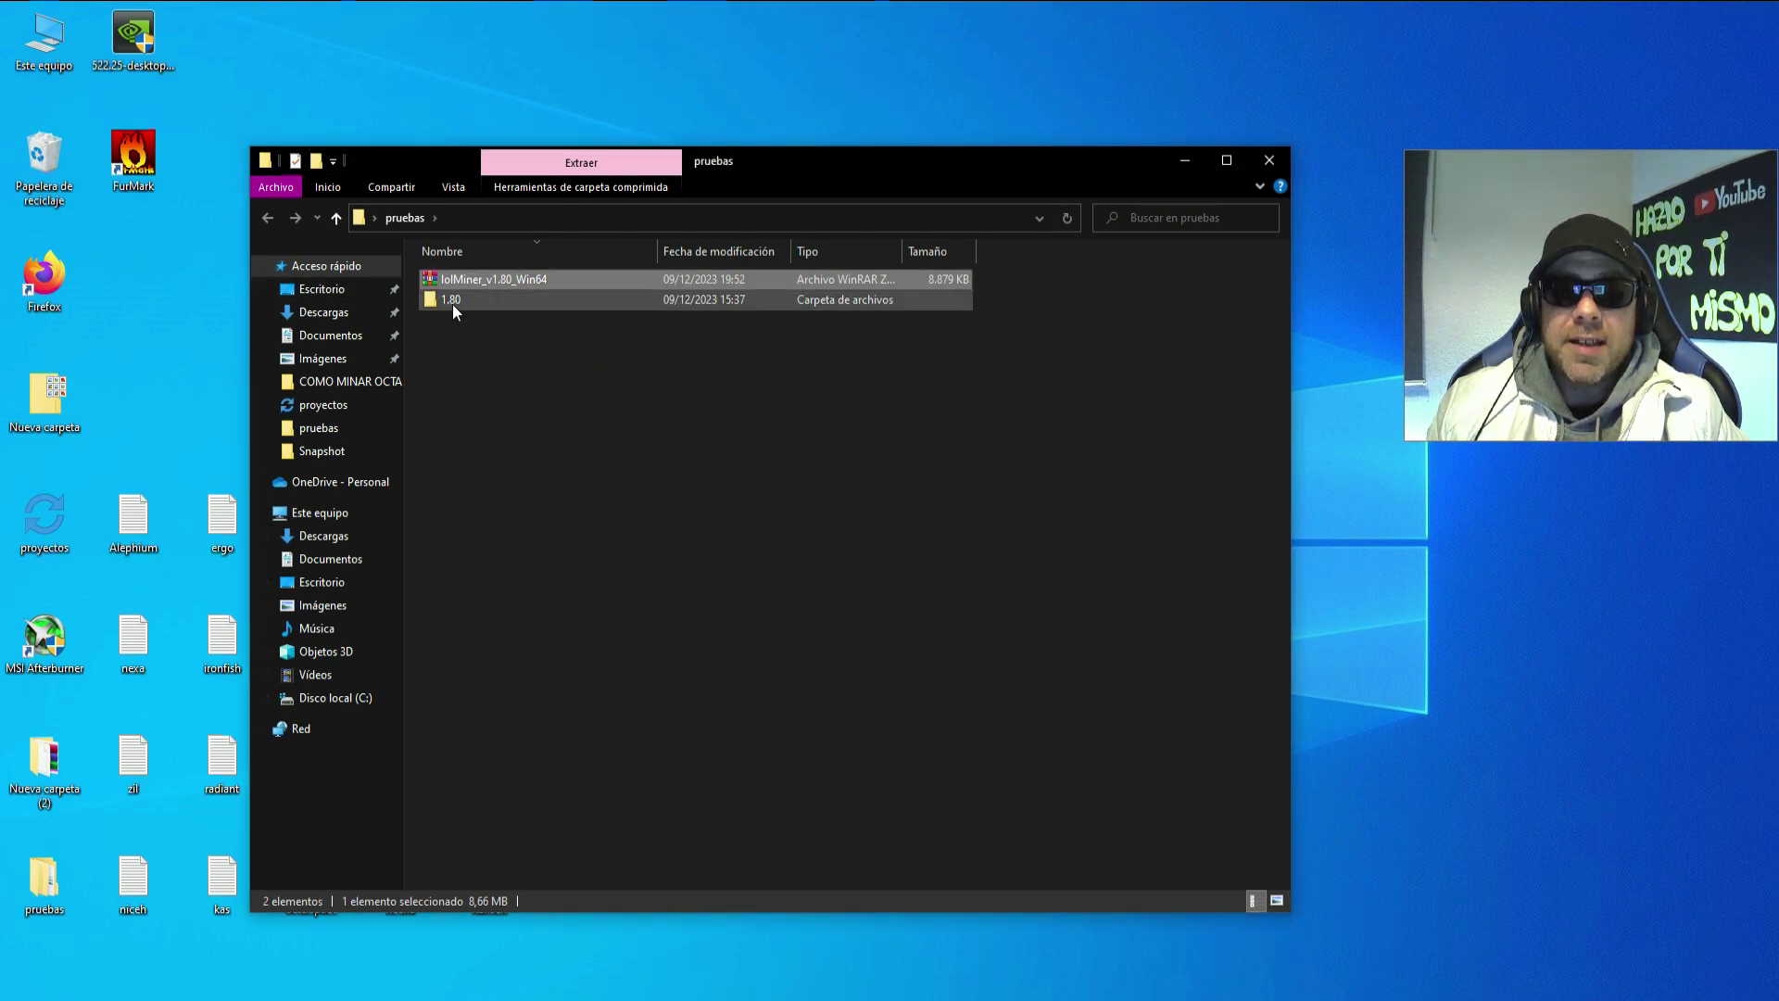
- Open the mine_karlsen batch file from the extracted 1.80 folder for editing
{"action": "double_click", "coordinate": [457, 300]}
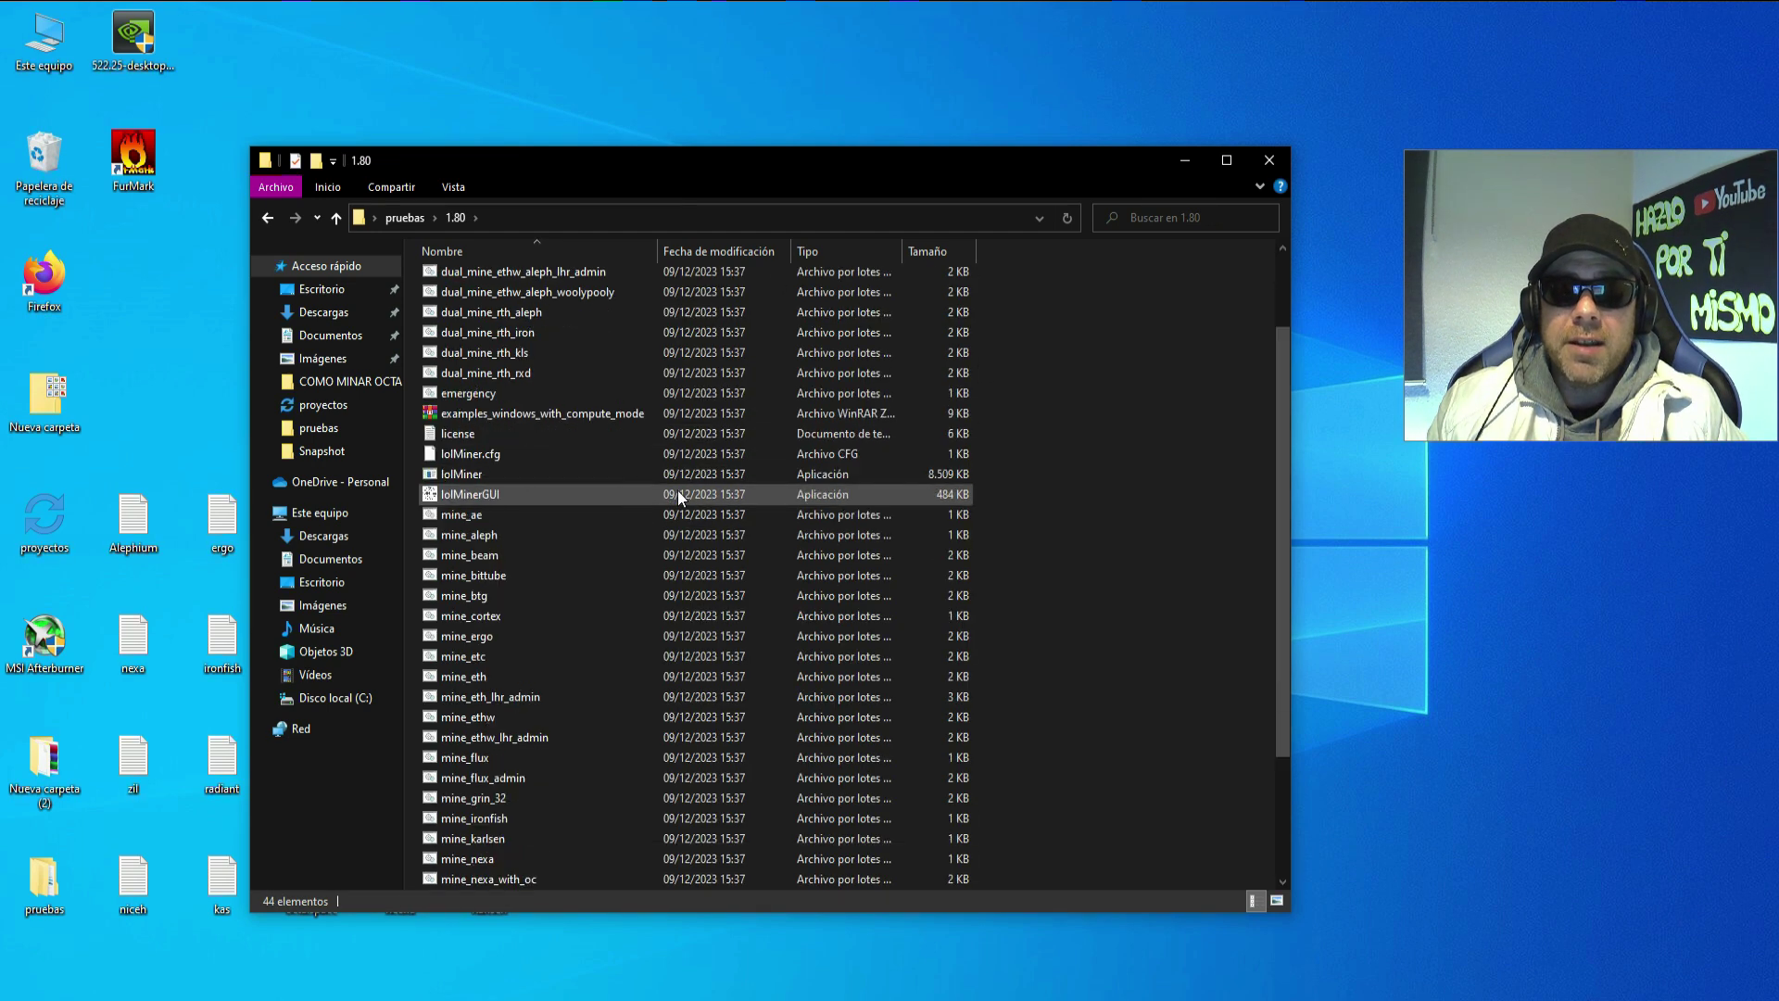
{"action": "scroll", "coordinate": [677, 491], "scroll_direction": "down", "scroll_amount": 5}
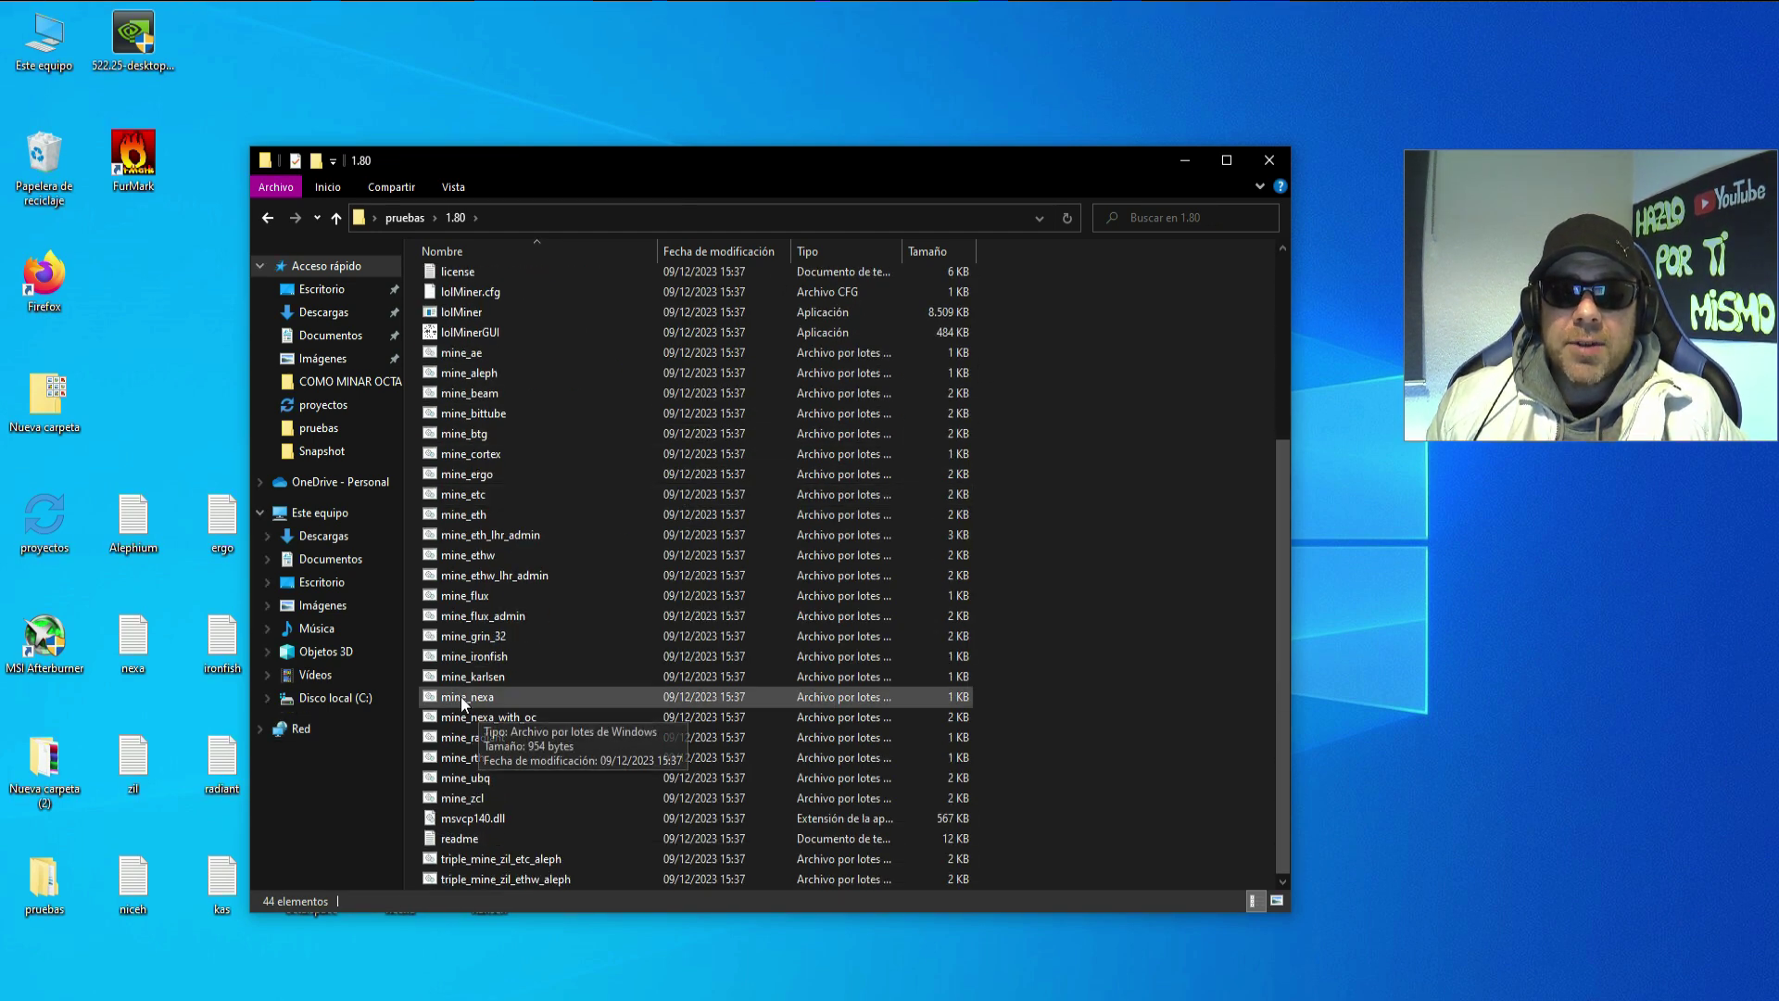
{"action": "left_click", "coordinate": [502, 682]}
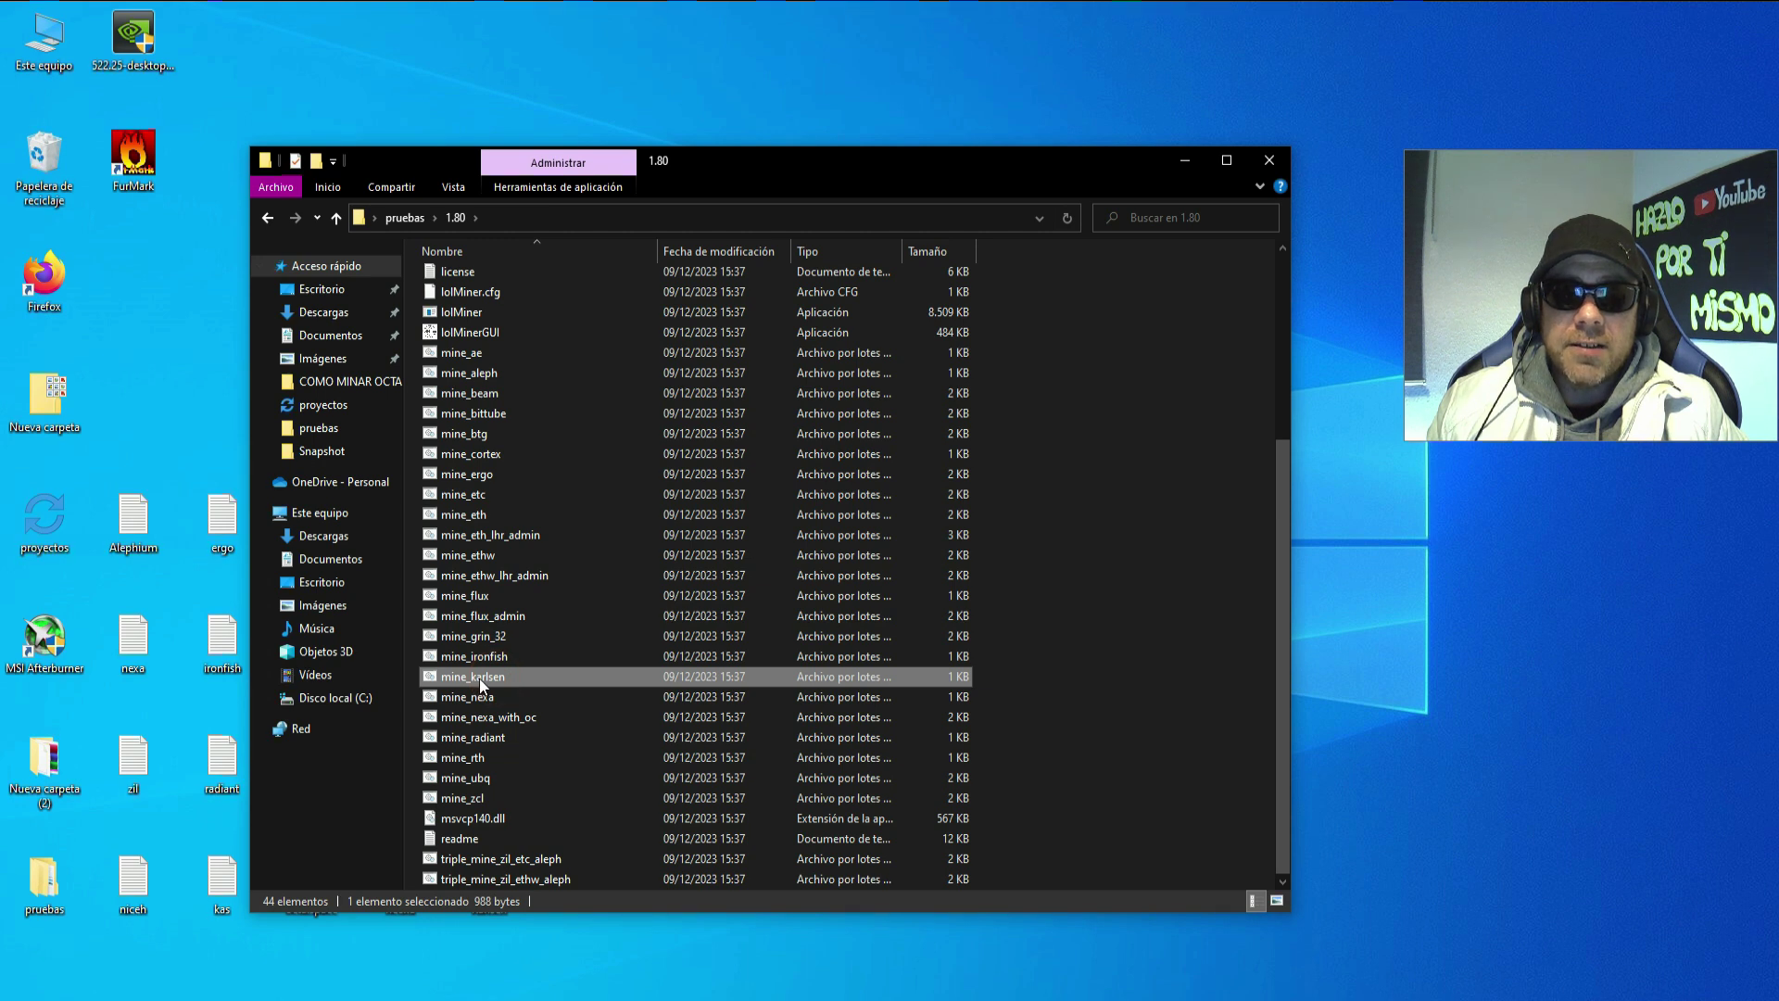
{"action": "right_click", "coordinate": [480, 679]}
{"action": "left_click", "coordinate": [555, 270]}
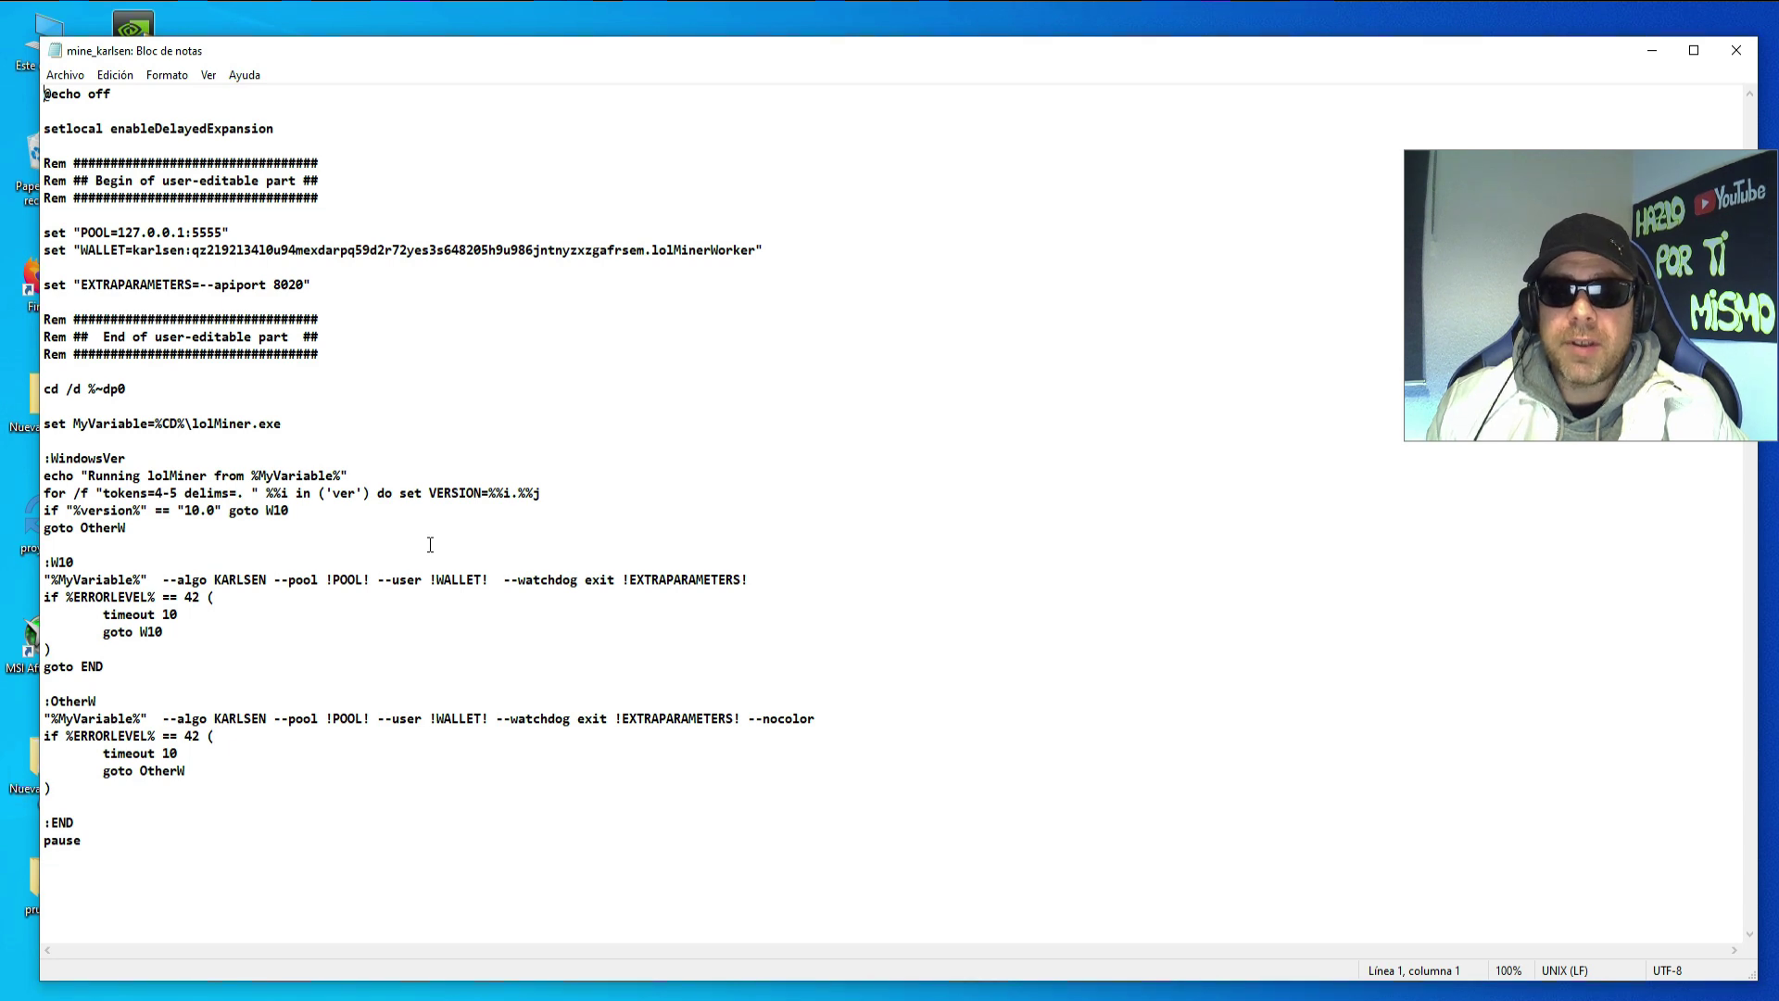
- Examine the pool line and the worker name ending the wallet line in mine_karlsen, and put the file aside
{"action": "left_click", "coordinate": [652, 249]}
{"action": "left_click_drag", "start_coordinate": [653, 248], "coordinate": [755, 252]}
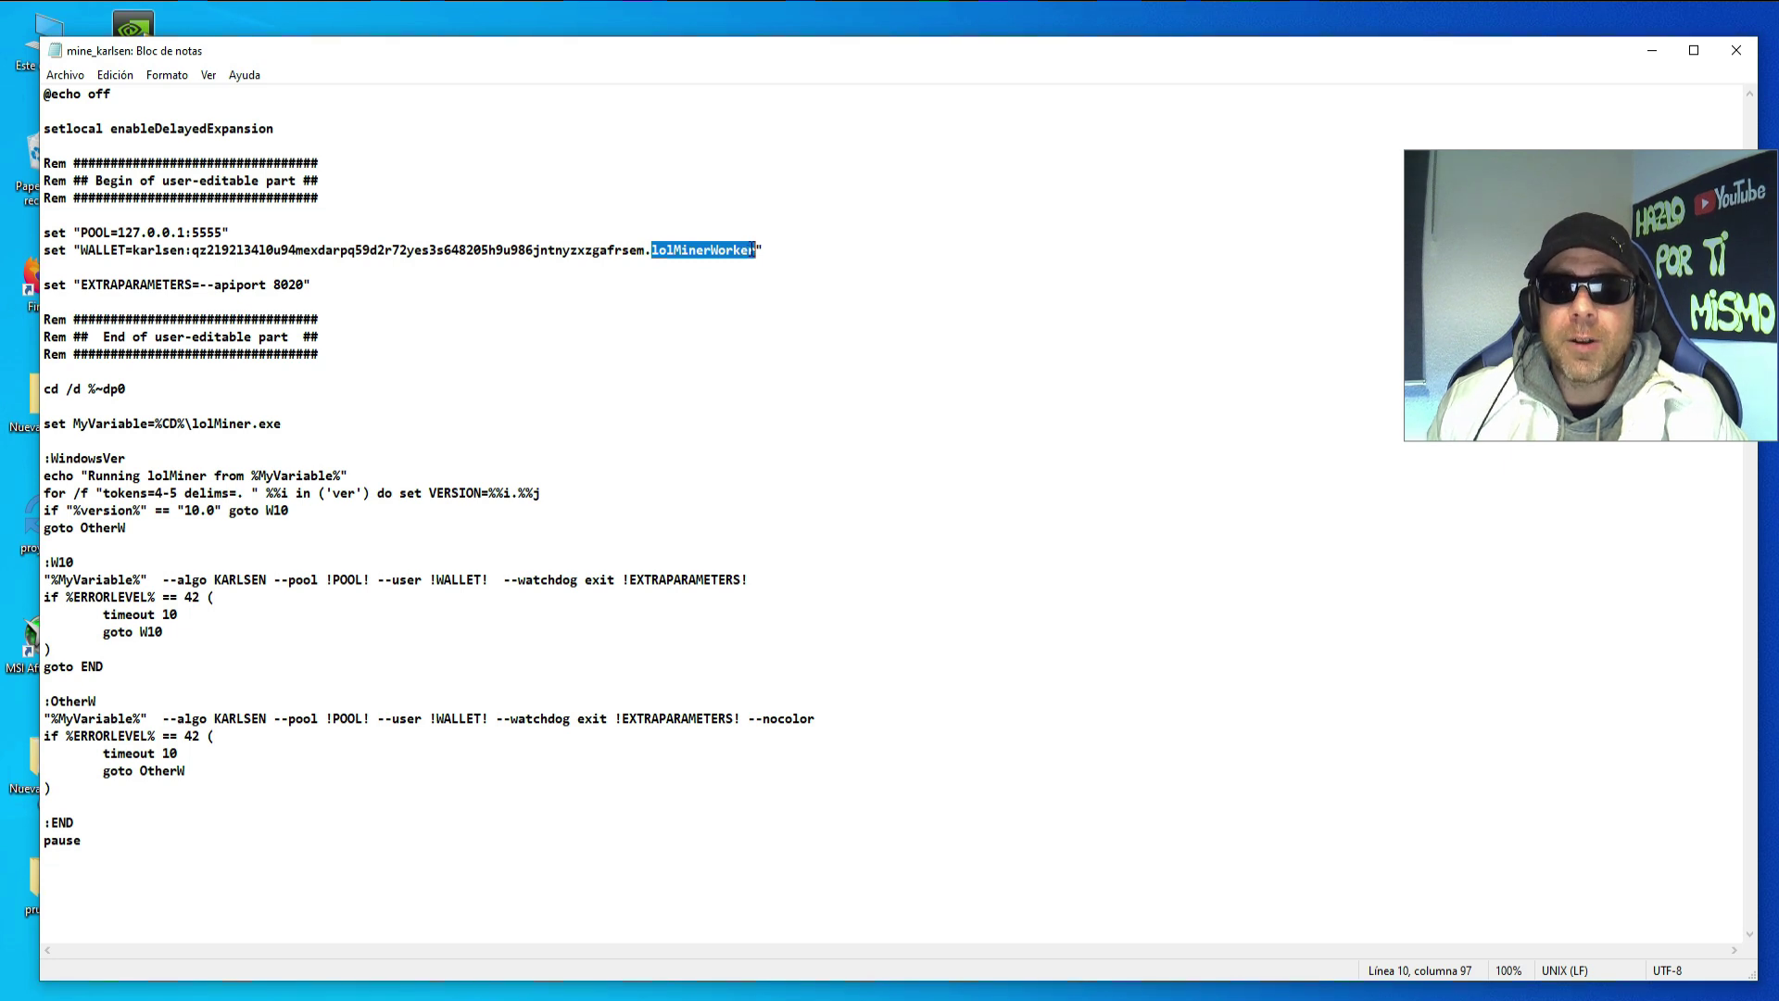
{"action": "left_click", "coordinate": [676, 232]}
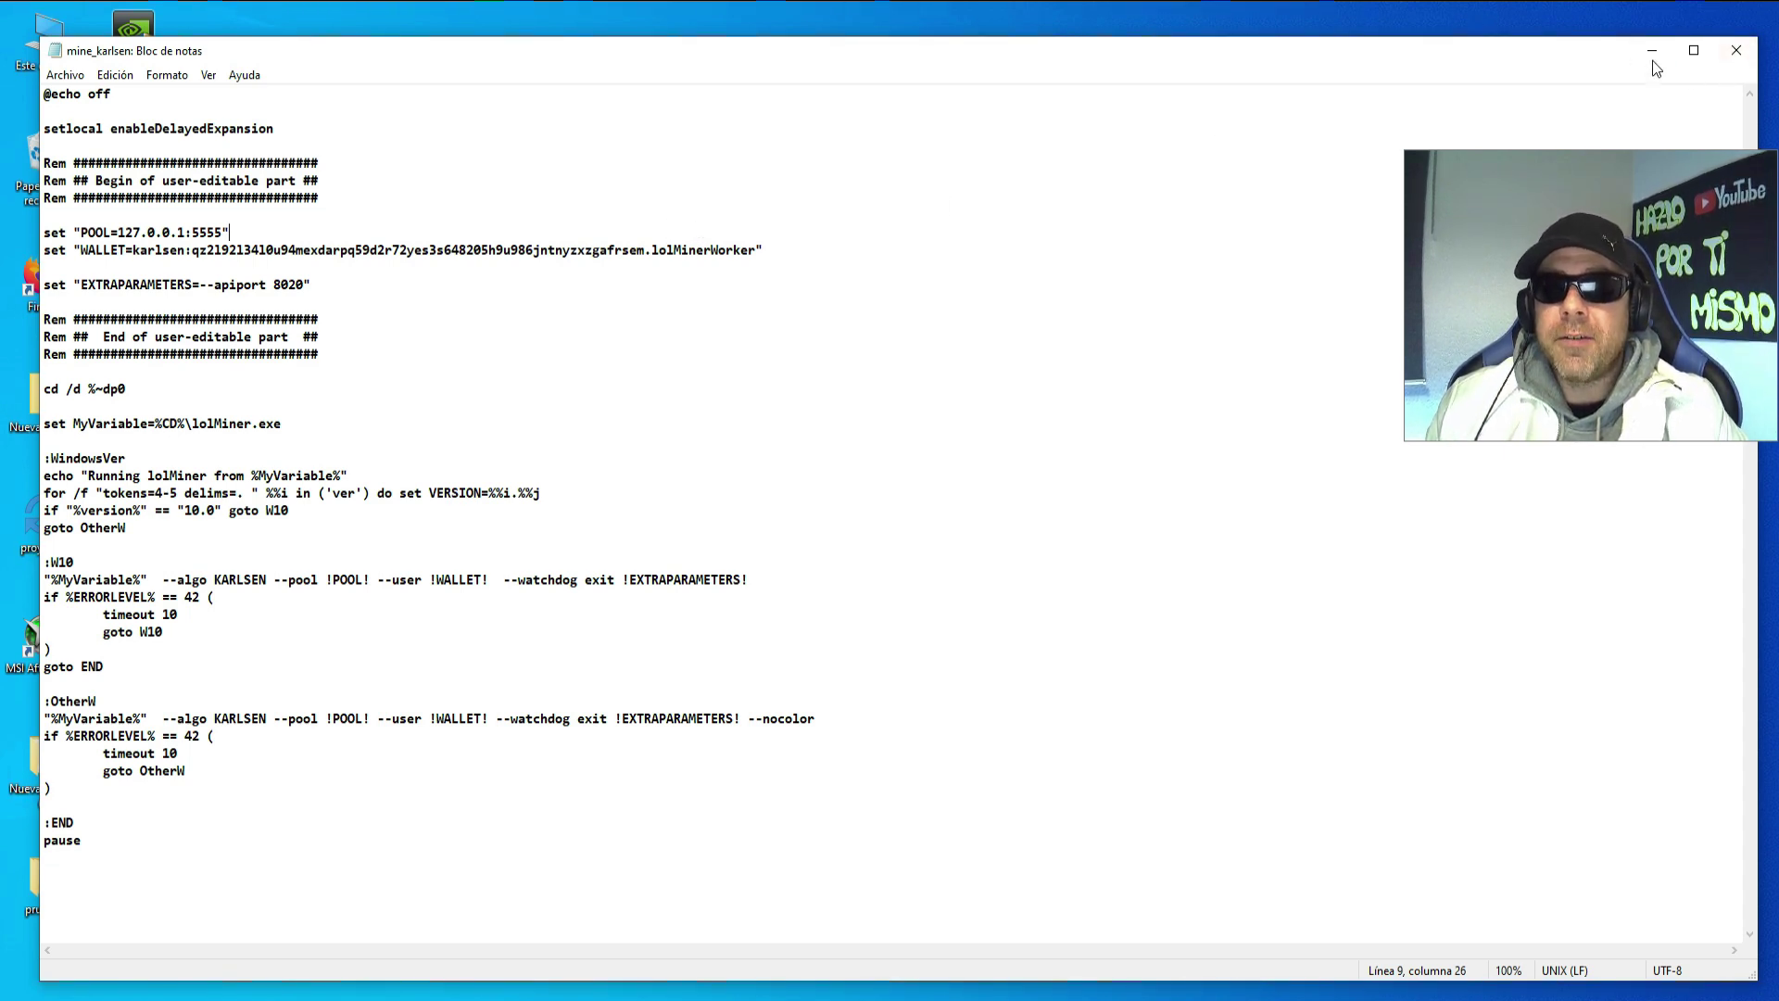
{"action": "left_click", "coordinate": [1736, 50]}
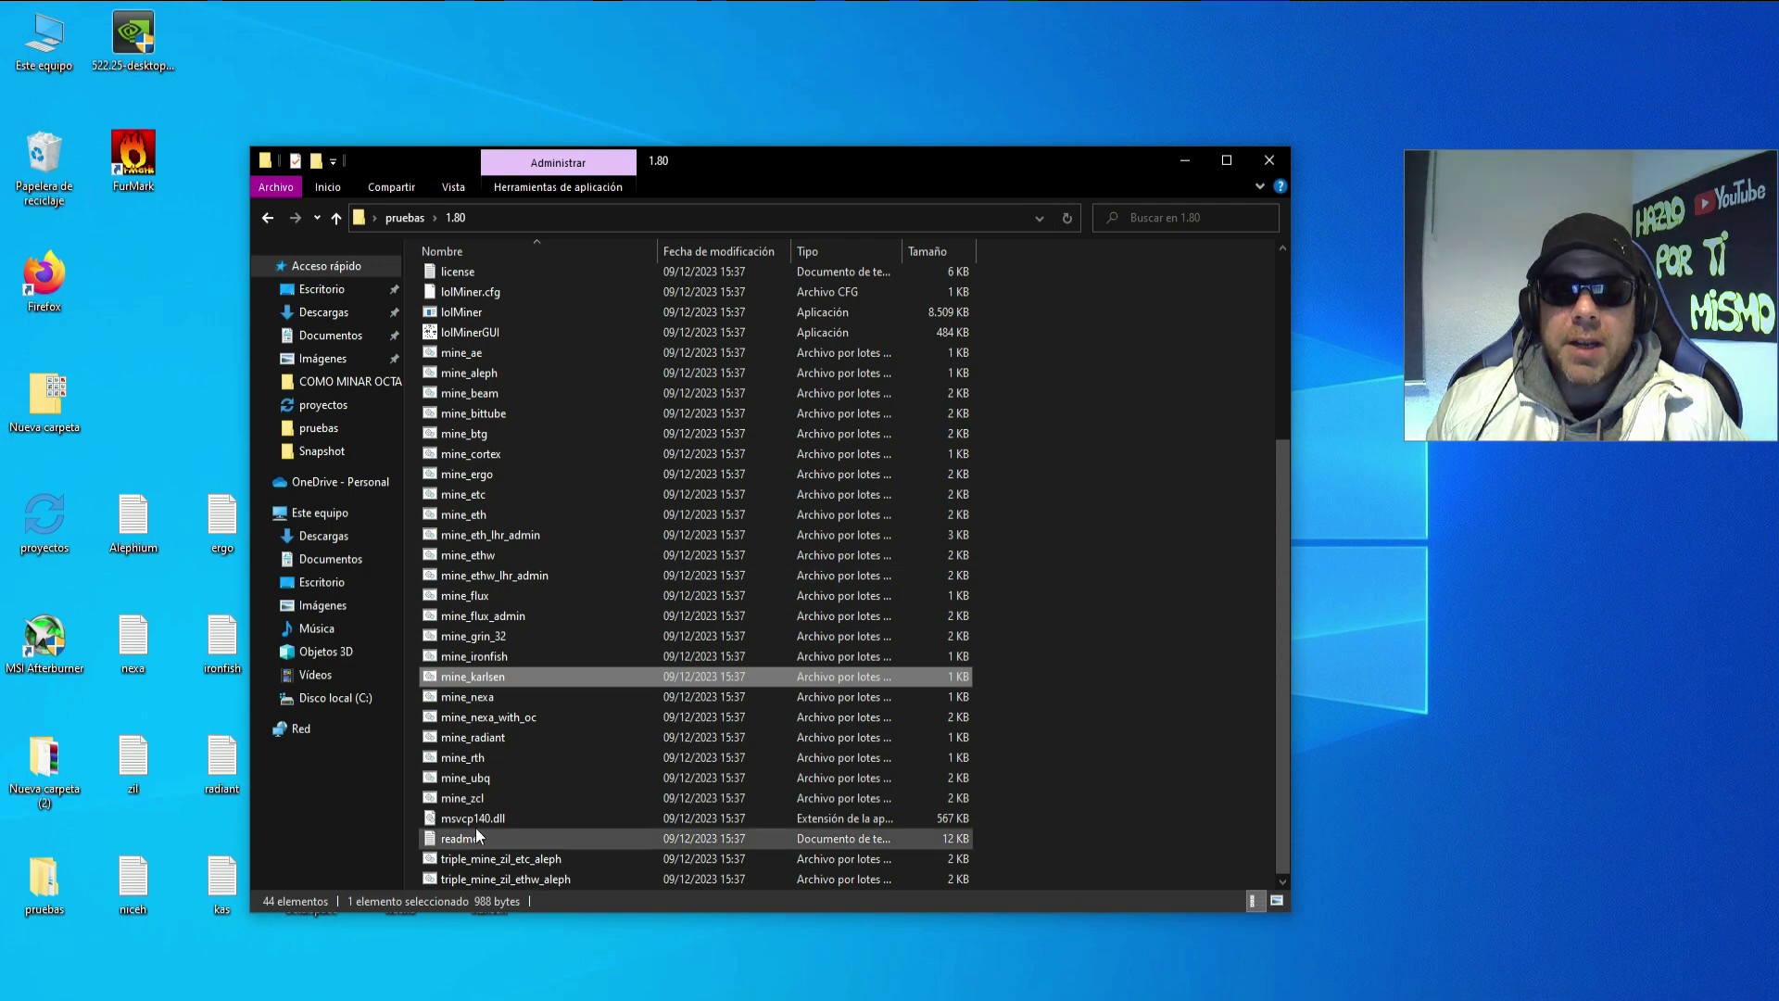
- Duplicate the mine_nexa_with_oc batch file within the 1.80 folder
{"action": "left_click", "coordinate": [508, 718]}
{"action": "right_click", "coordinate": [509, 718]}
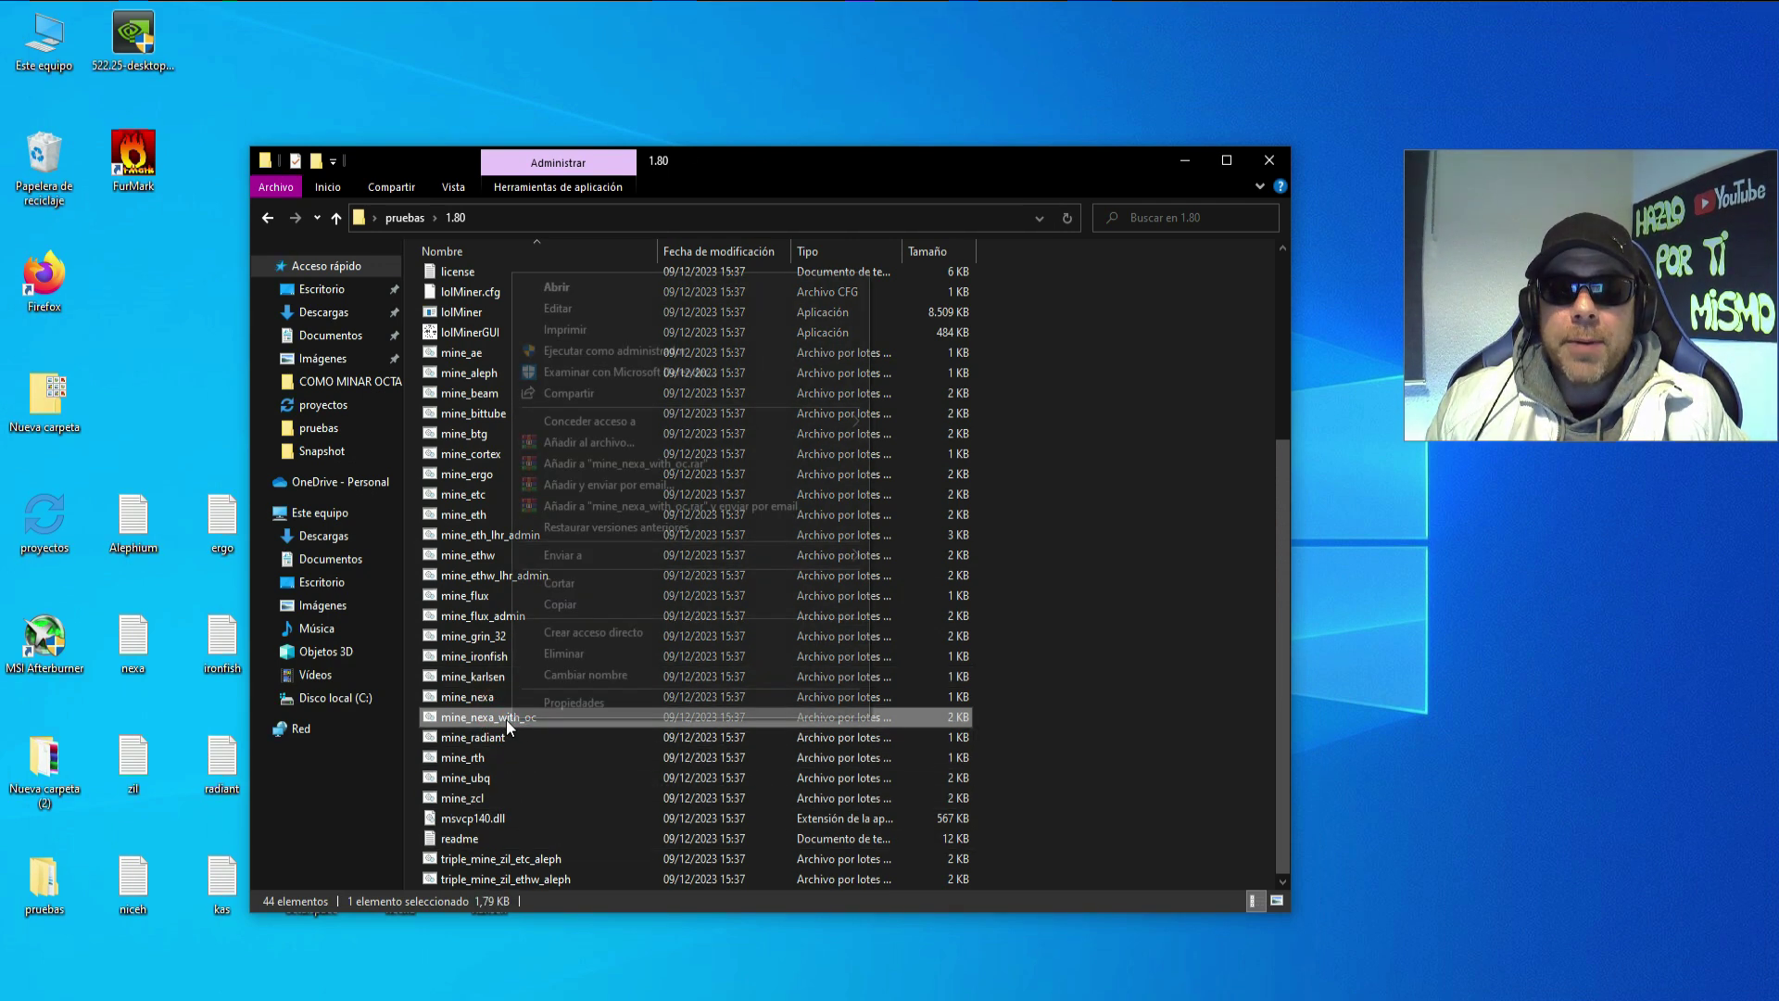
{"action": "left_click", "coordinate": [589, 604]}
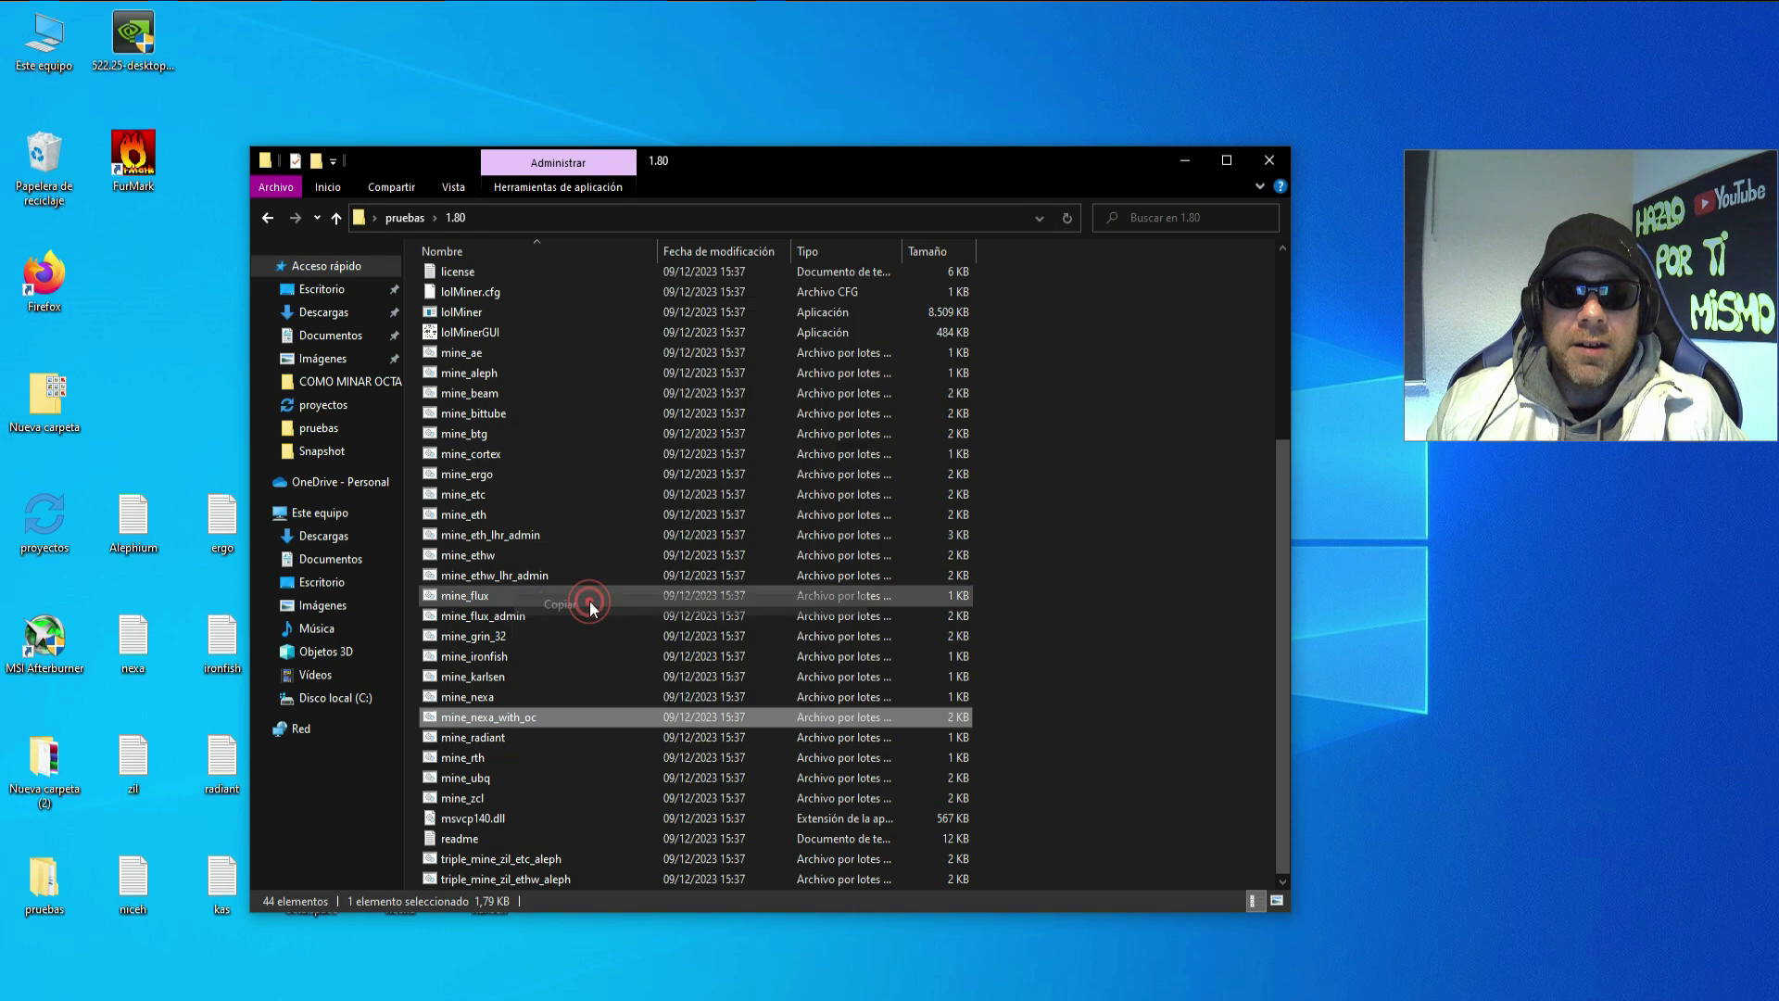
{"action": "right_click", "coordinate": [1065, 644]}
{"action": "left_click", "coordinate": [1111, 776]}
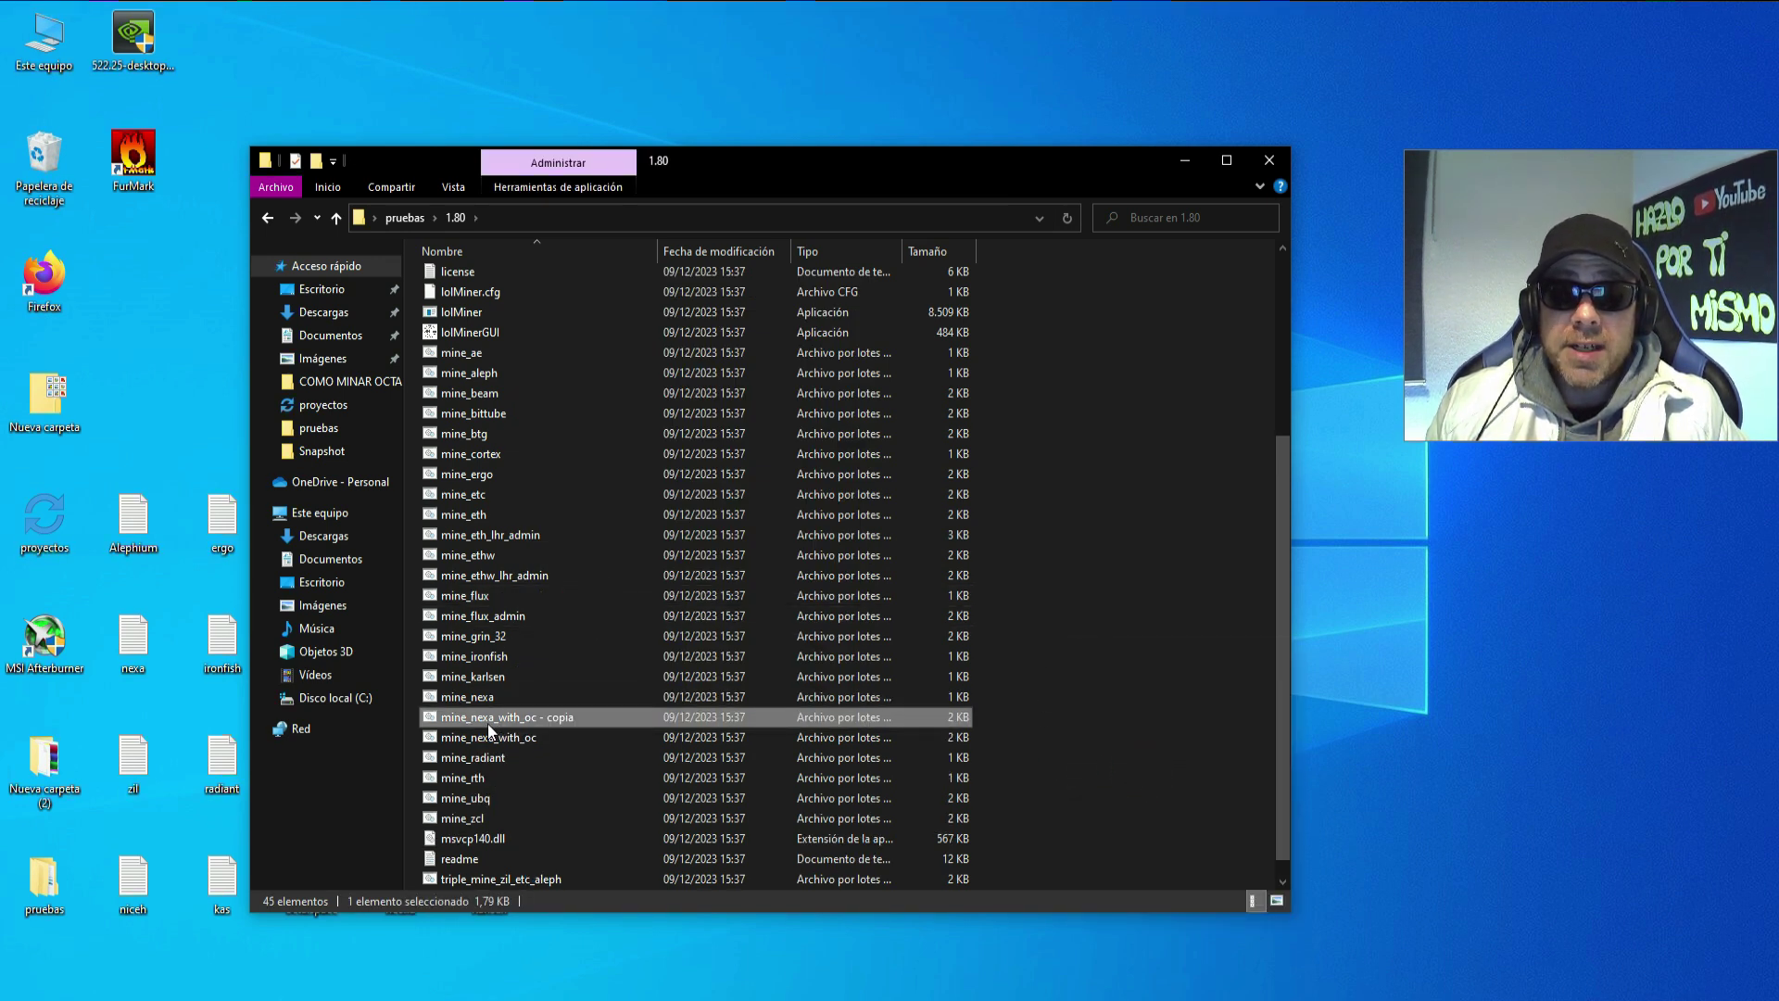
- Rename the duplicated batch file as mine_karlsen_with_oc
{"action": "right_click", "coordinate": [565, 719]}
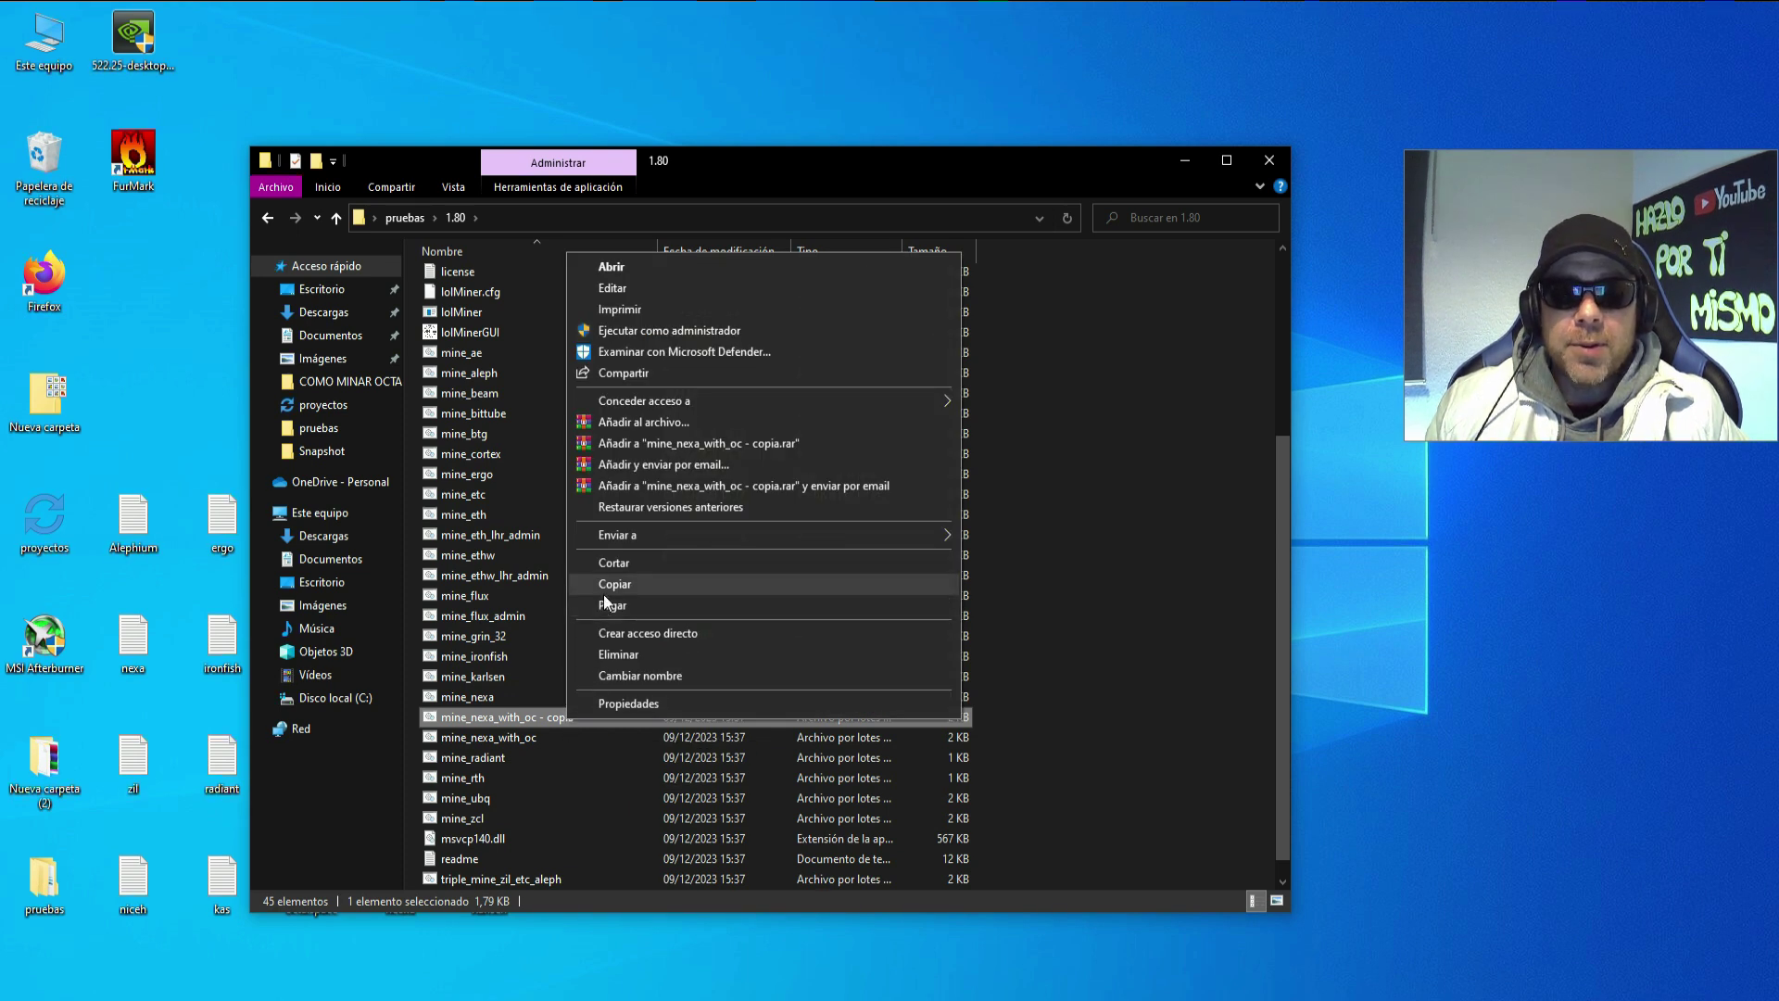
{"action": "left_click", "coordinate": [648, 675]}
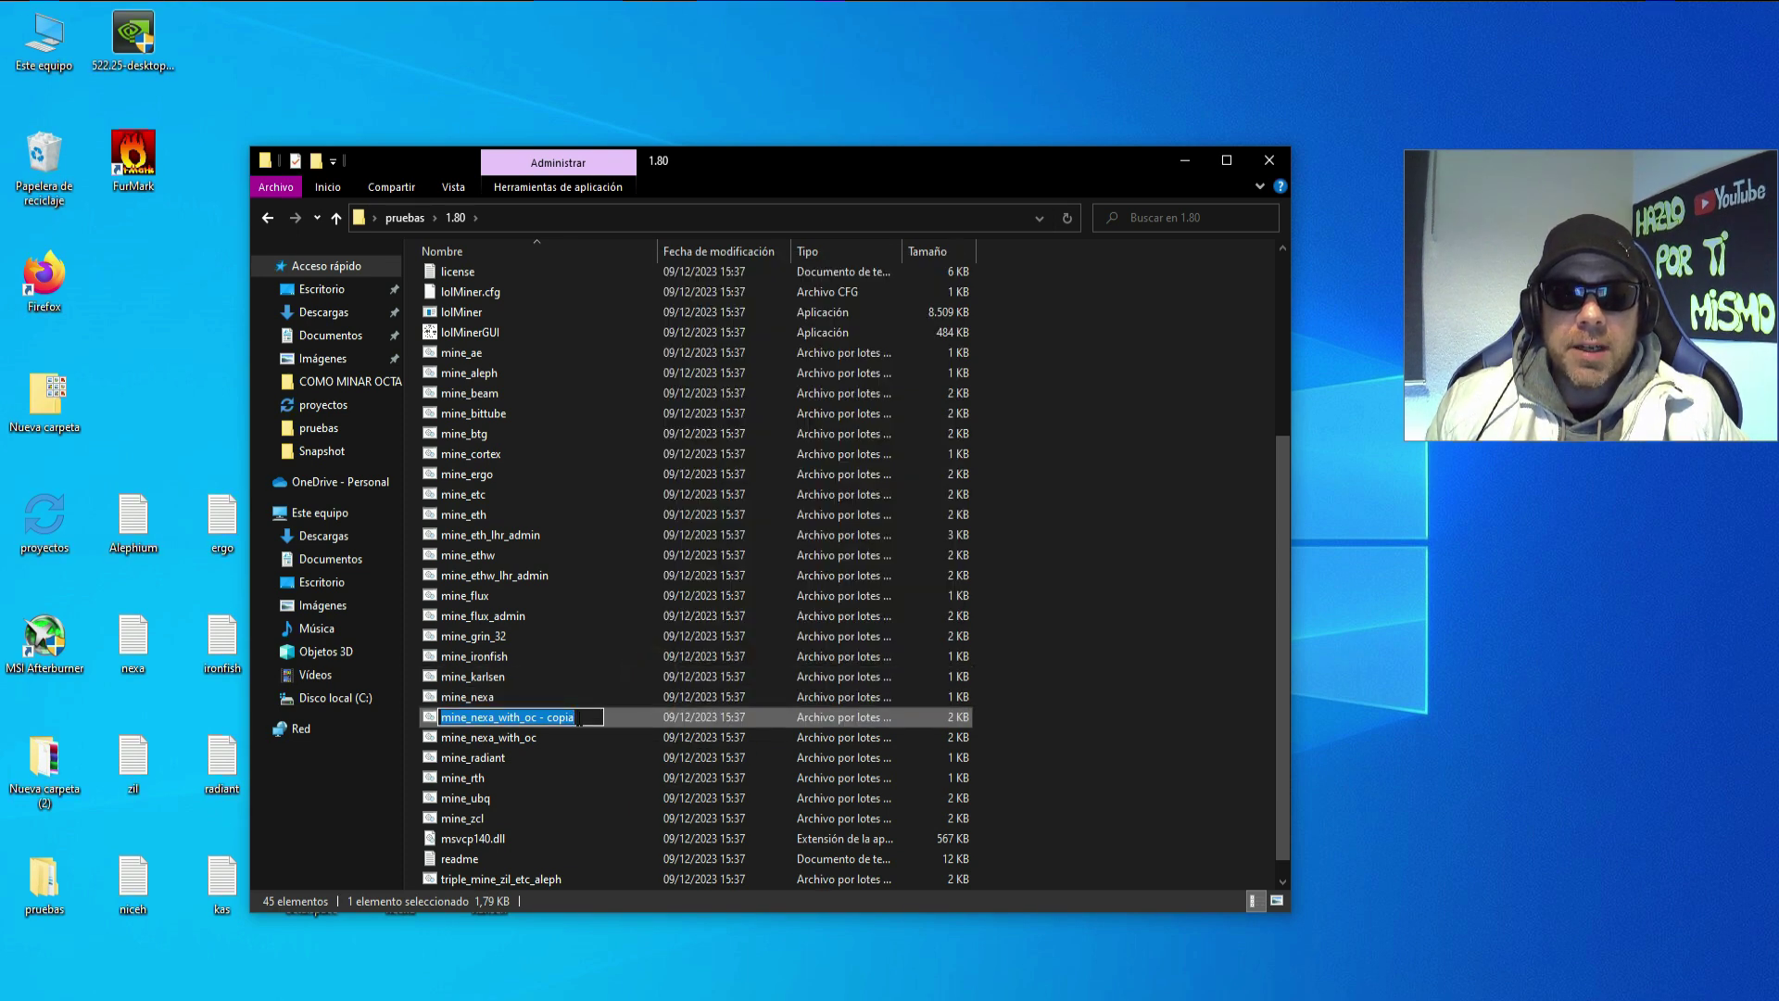
{"action": "left_click_drag", "start_coordinate": [579, 720], "coordinate": [539, 720]}
{"action": "key", "text": "BackSpace"}
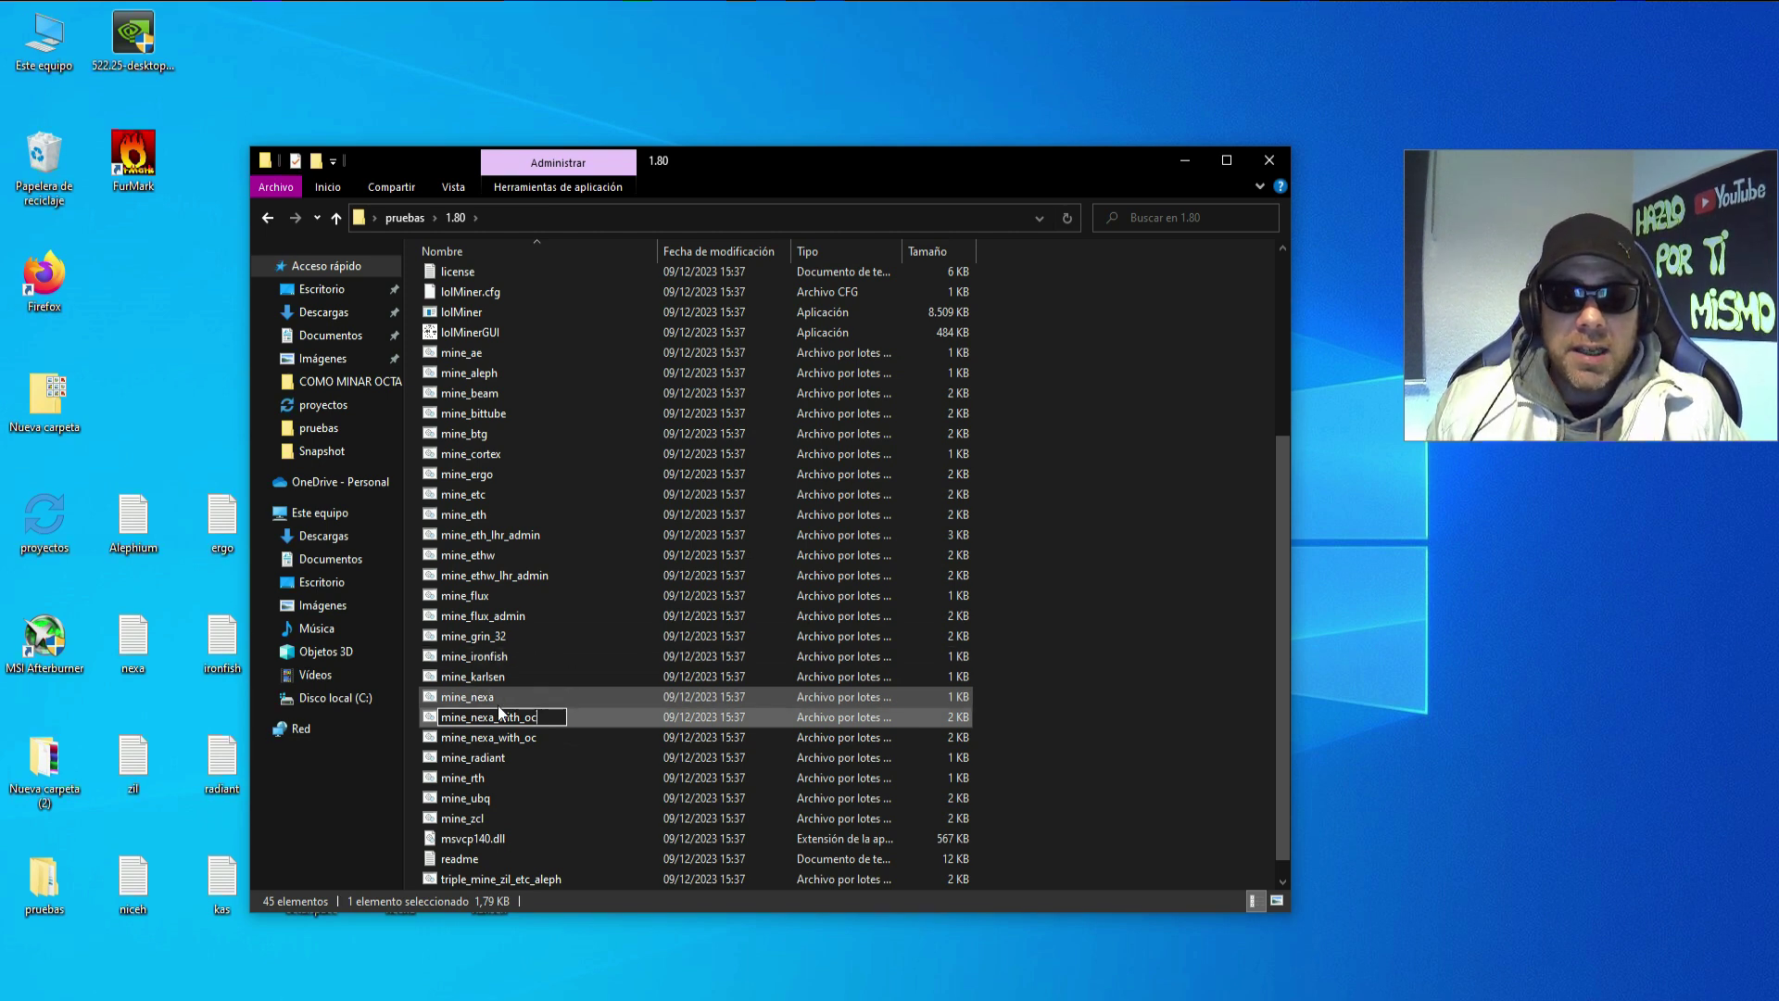
{"action": "left_click_drag", "start_coordinate": [470, 717], "coordinate": [495, 717]}
{"action": "type", "text": "karlsen"}
{"action": "left_click", "coordinate": [1078, 584]}
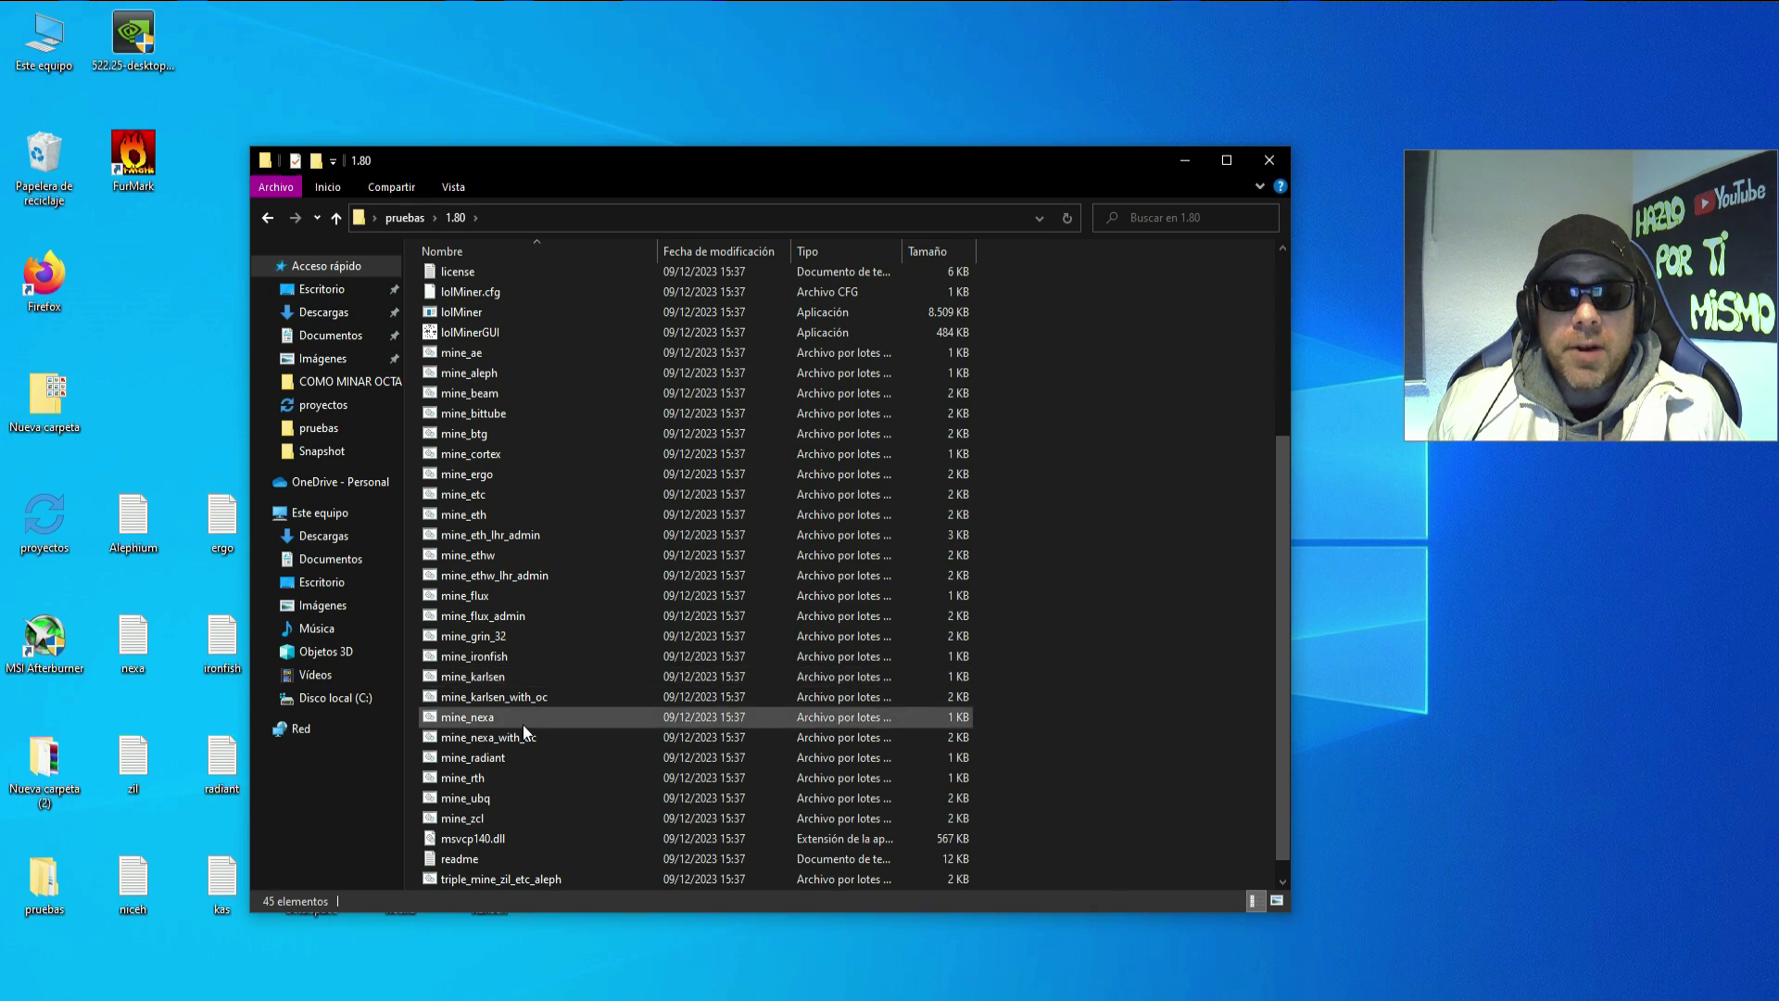
- Open the mine_karlsen_with_oc batch file for editing
{"action": "left_click", "coordinate": [513, 697]}
{"action": "right_click", "coordinate": [510, 694]}
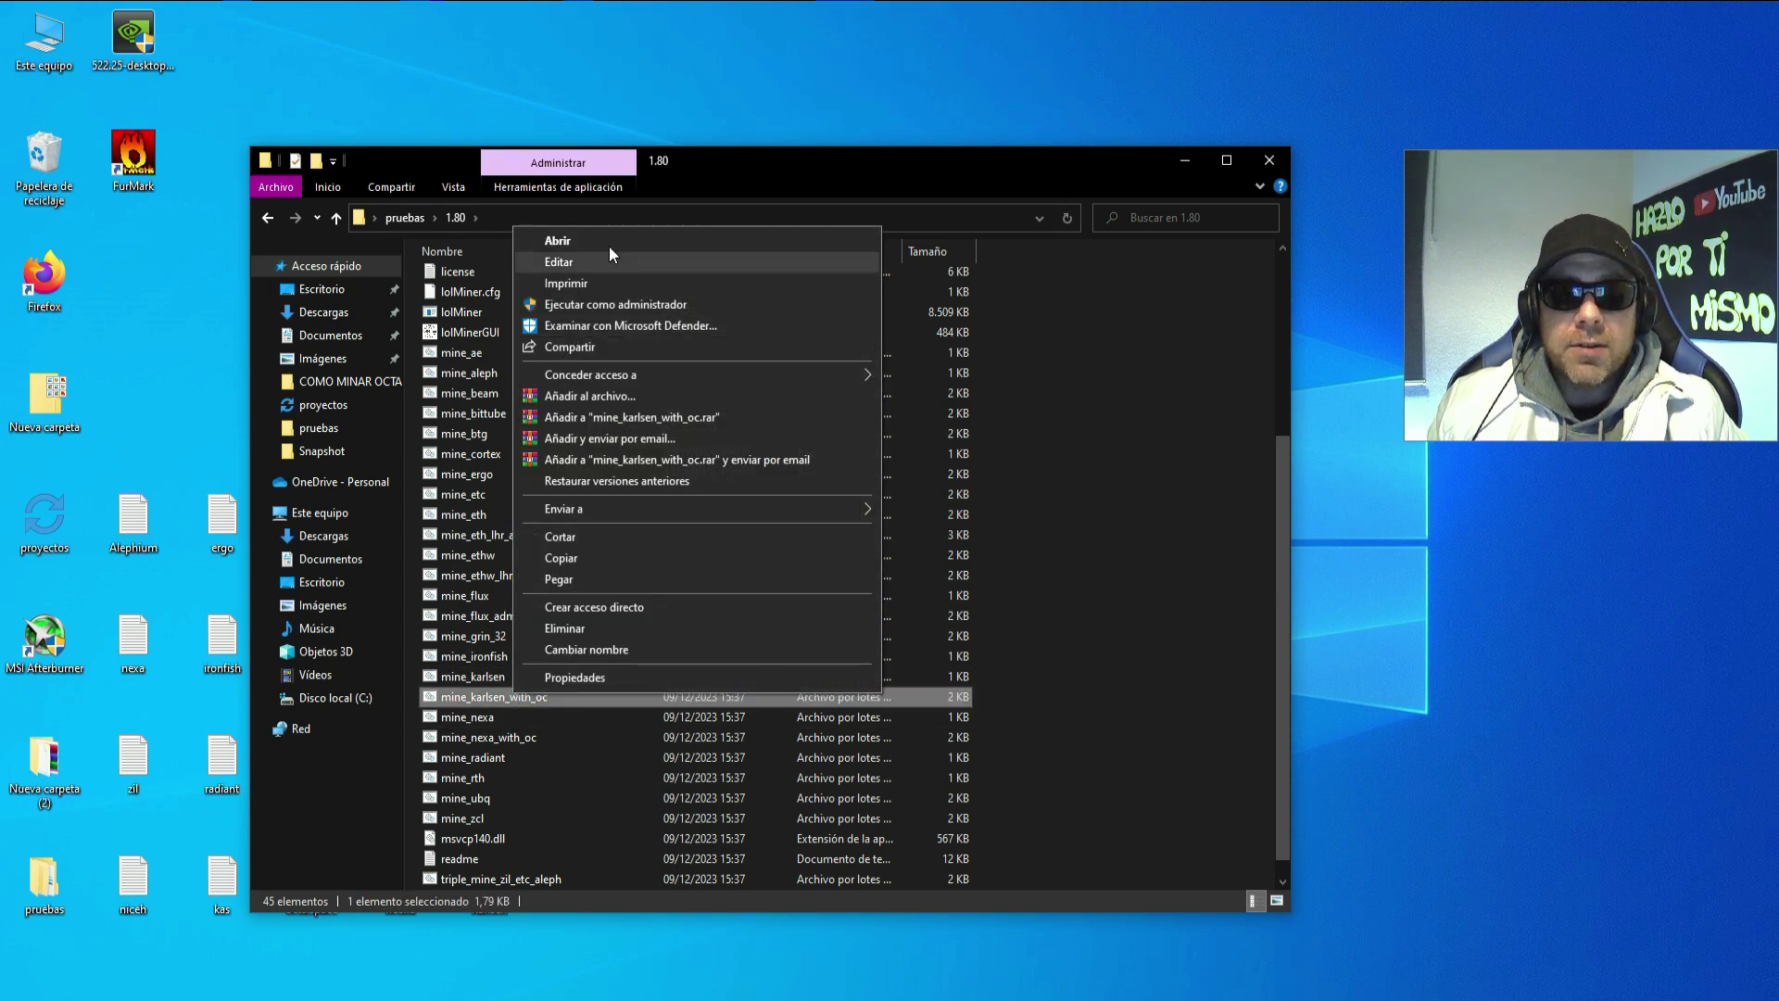
{"action": "left_click", "coordinate": [572, 263]}
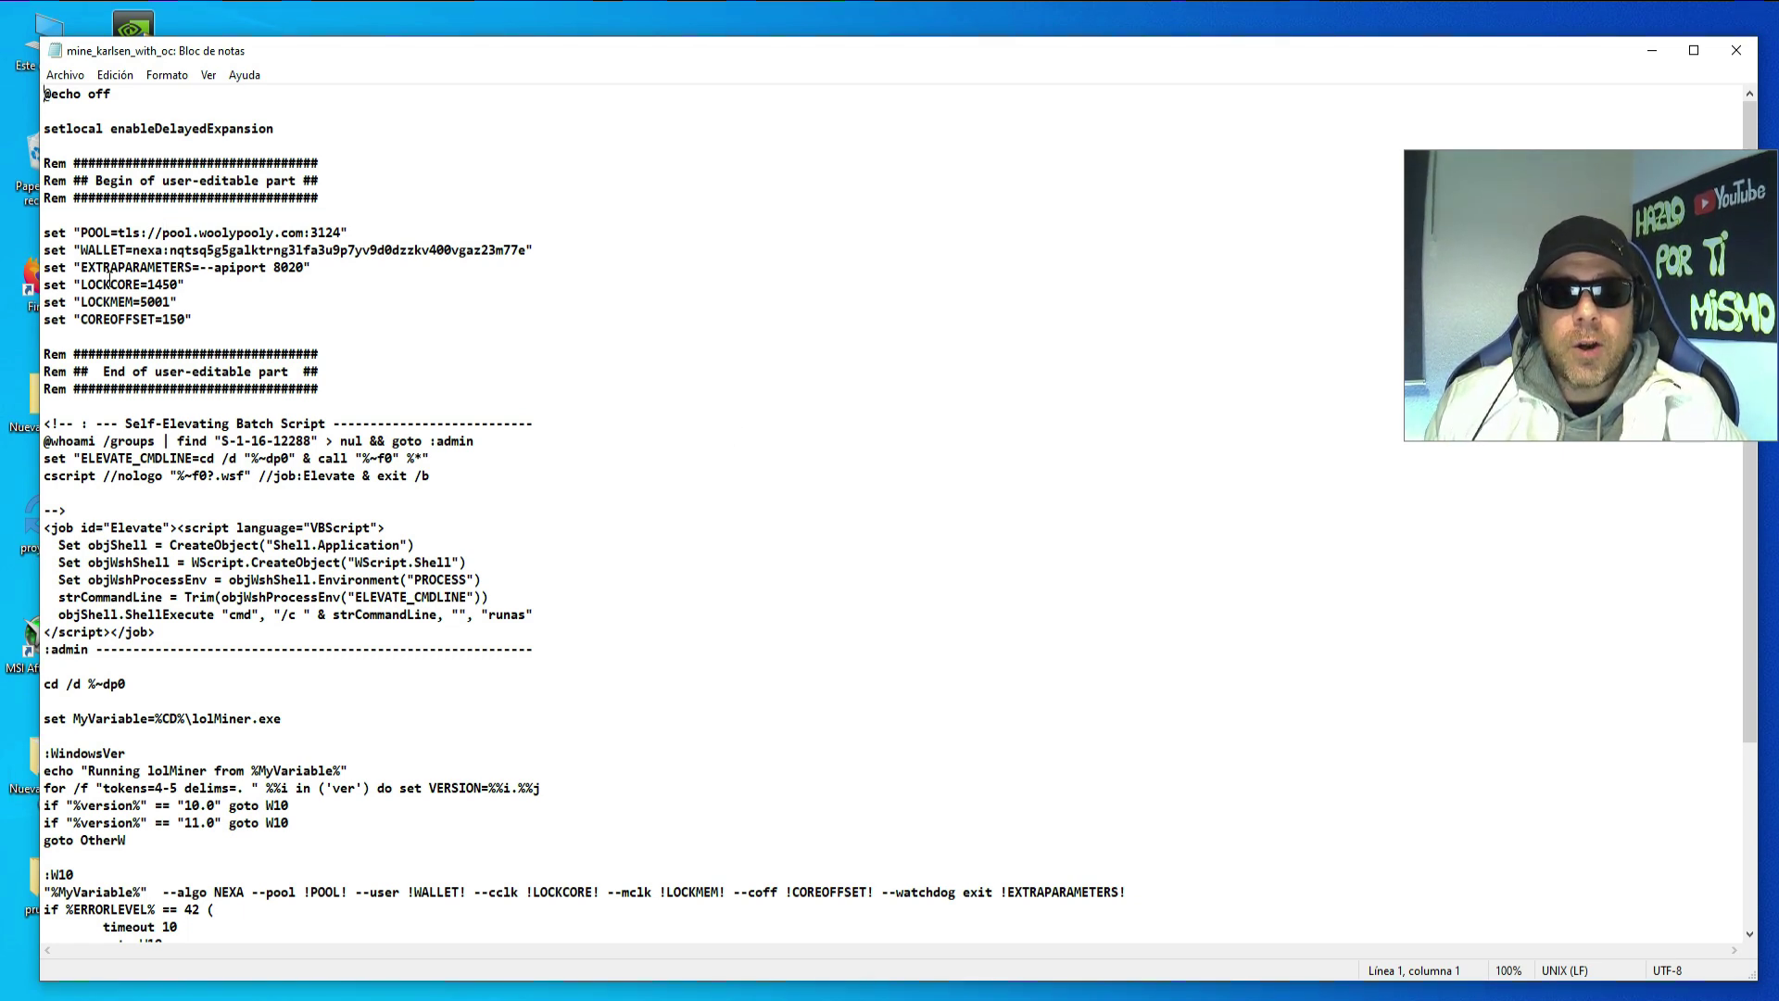
- Compare the overclock settings and self-elevating script block in mine_karlsen_with_oc with the contents of mine_karlsen
{"action": "left_click_drag", "start_coordinate": [103, 284], "coordinate": [195, 319]}
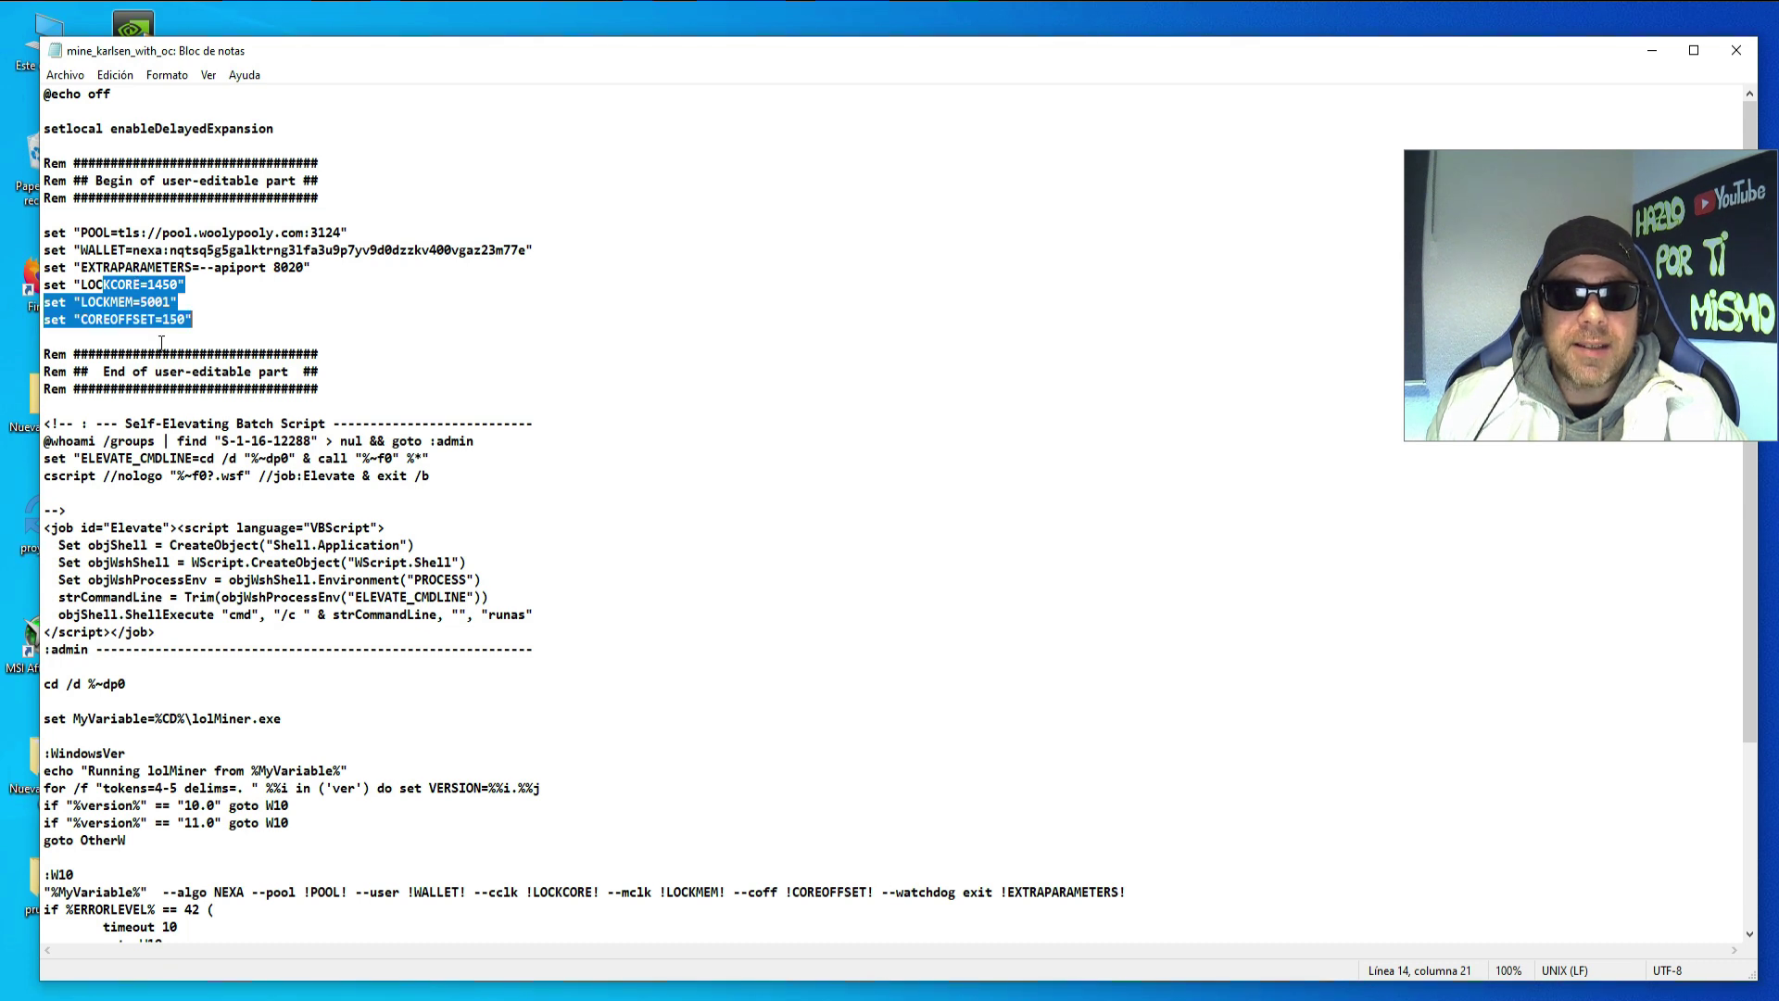
{"action": "left_click_drag", "start_coordinate": [51, 441], "coordinate": [489, 614]}
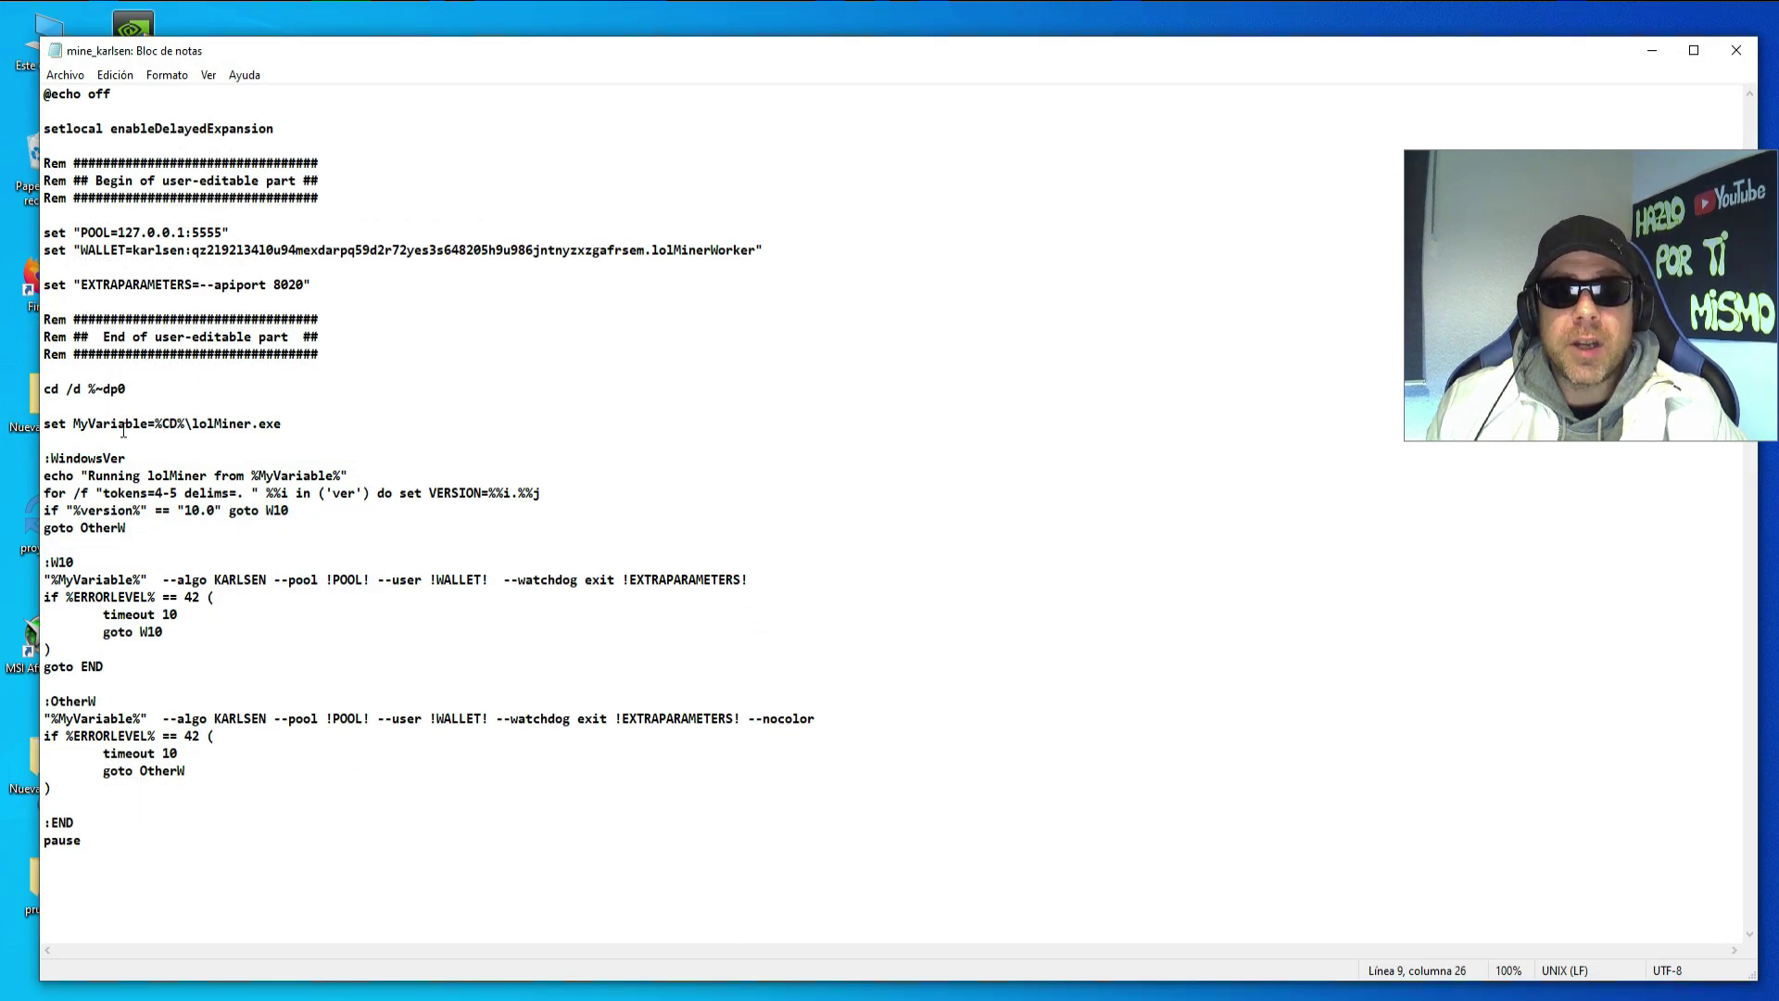
{"action": "left_click_drag", "start_coordinate": [132, 337], "coordinate": [320, 337]}
{"action": "left_click_drag", "start_coordinate": [175, 476], "coordinate": [286, 511]}
{"action": "left_click_drag", "start_coordinate": [169, 580], "coordinate": [51, 650]}
{"action": "left_click_drag", "start_coordinate": [192, 719], "coordinate": [394, 752]}
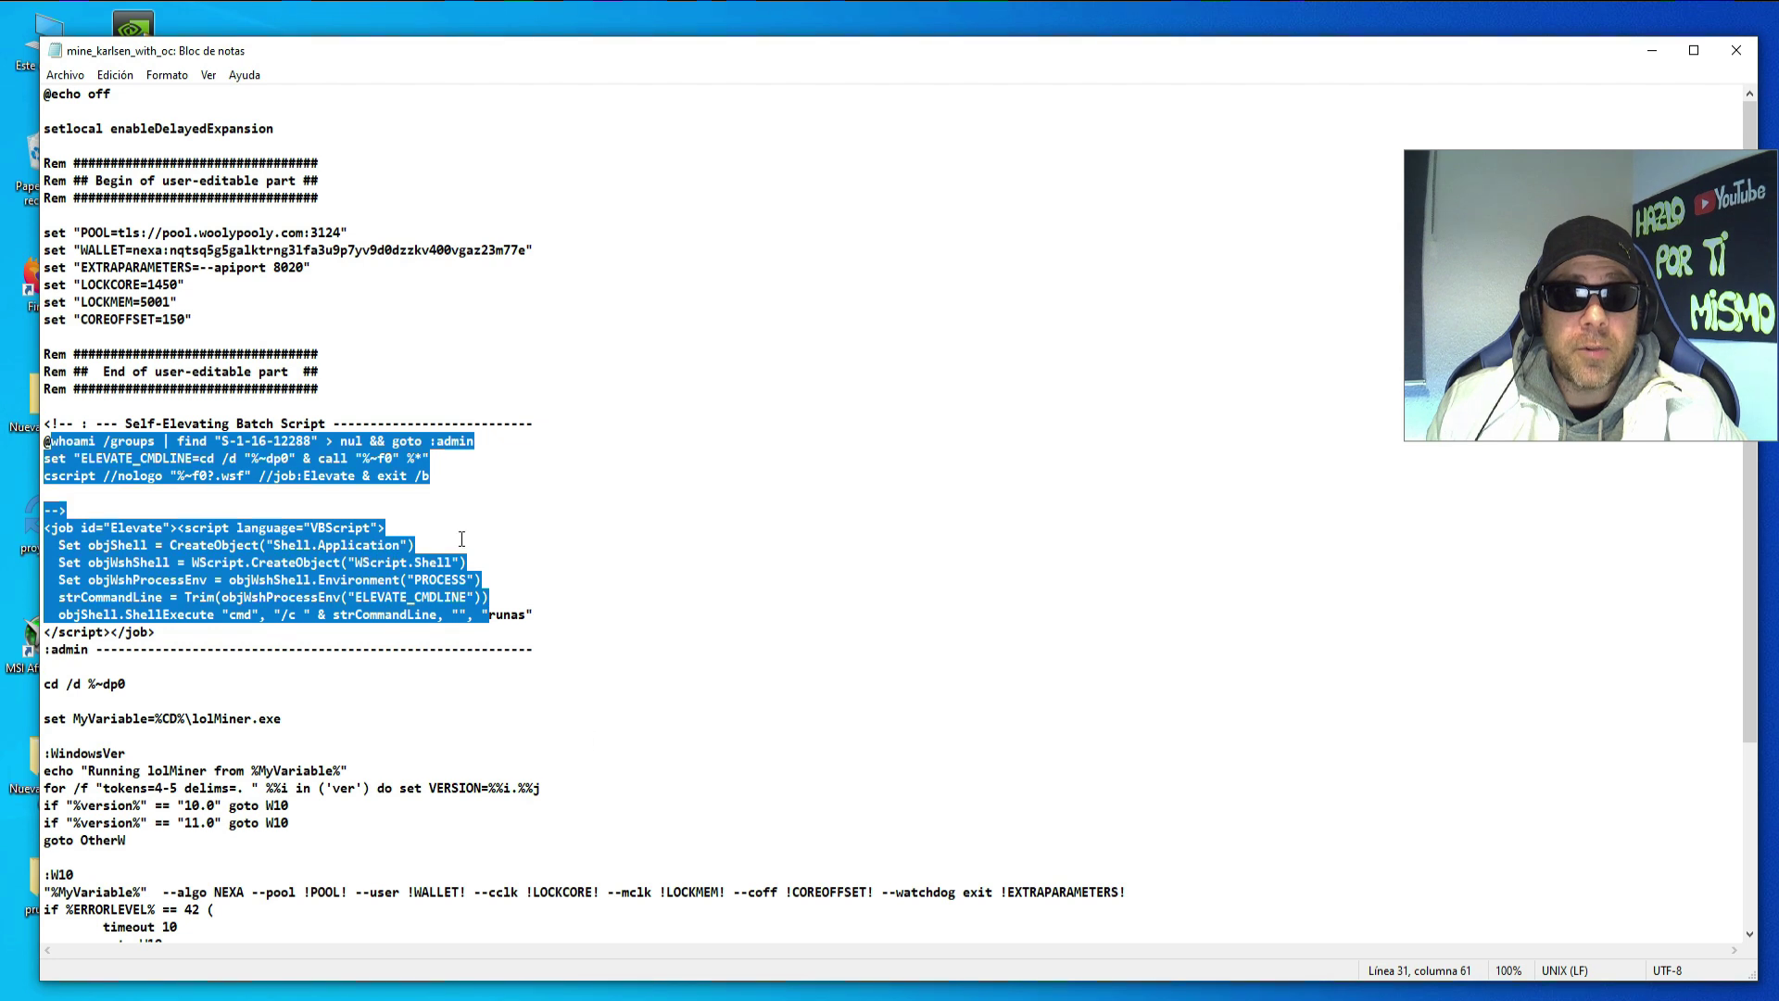
{"action": "left_click", "coordinate": [461, 539]}
{"action": "left_click_drag", "start_coordinate": [66, 441], "coordinate": [543, 615]}
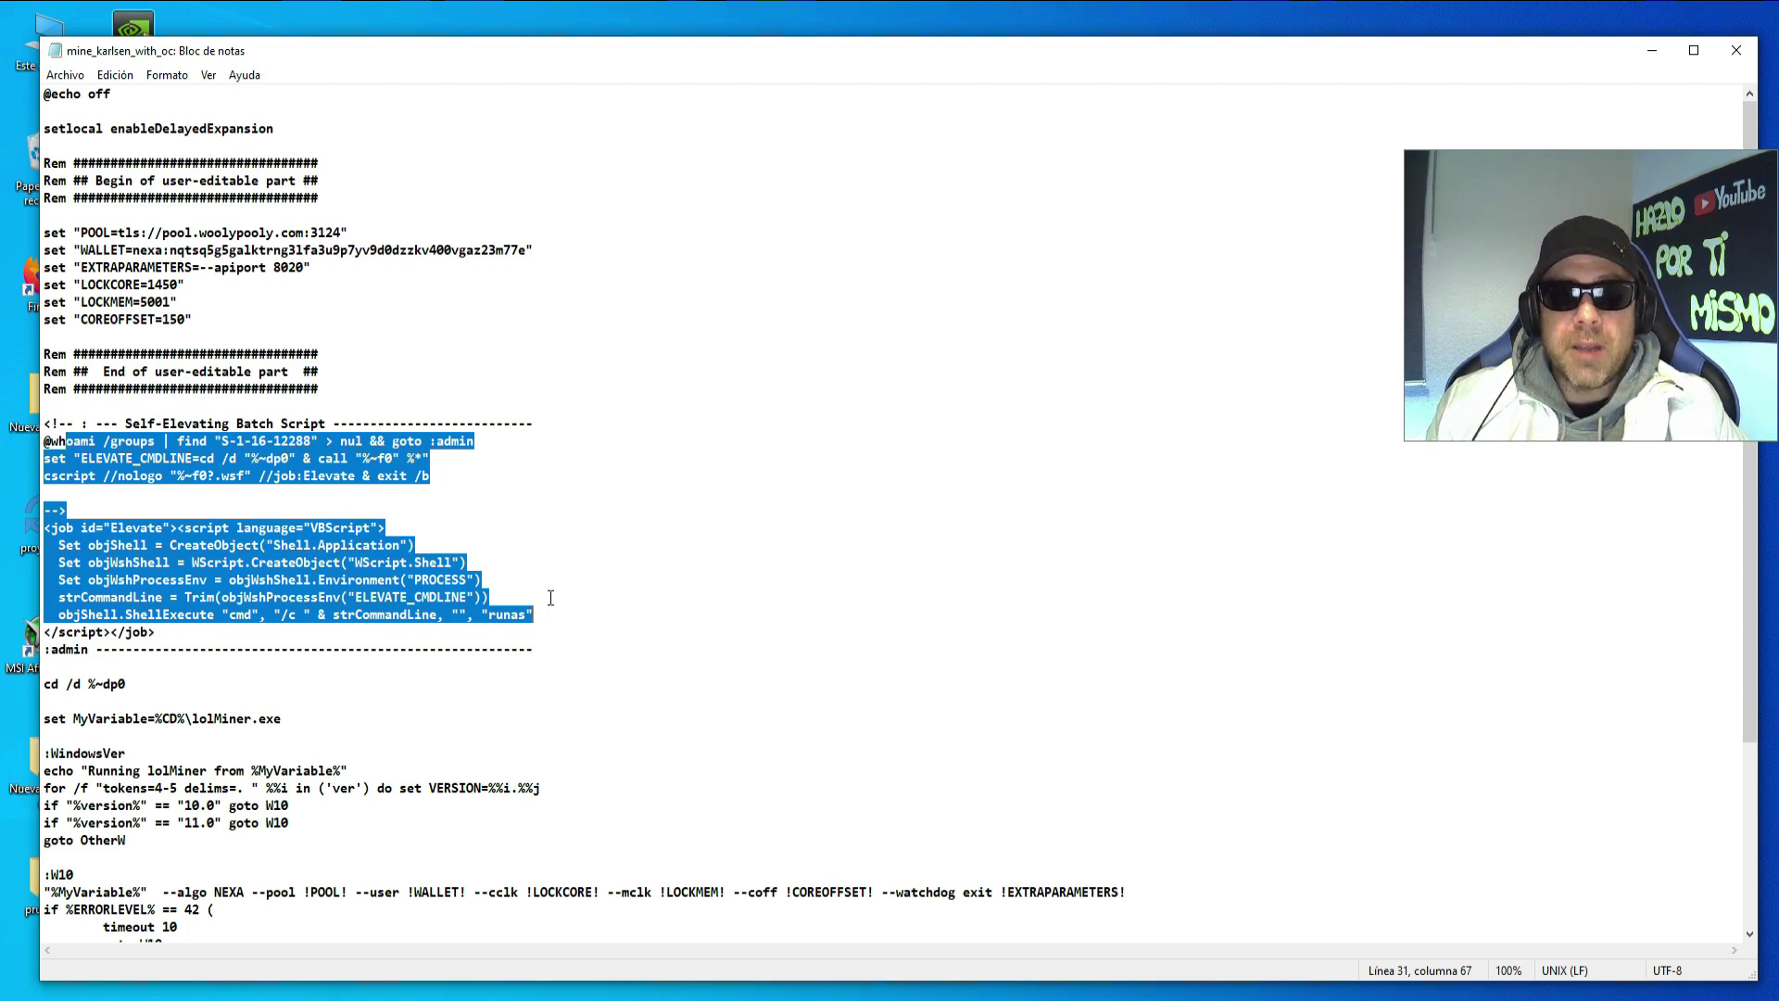
{"action": "left_click", "coordinate": [542, 367]}
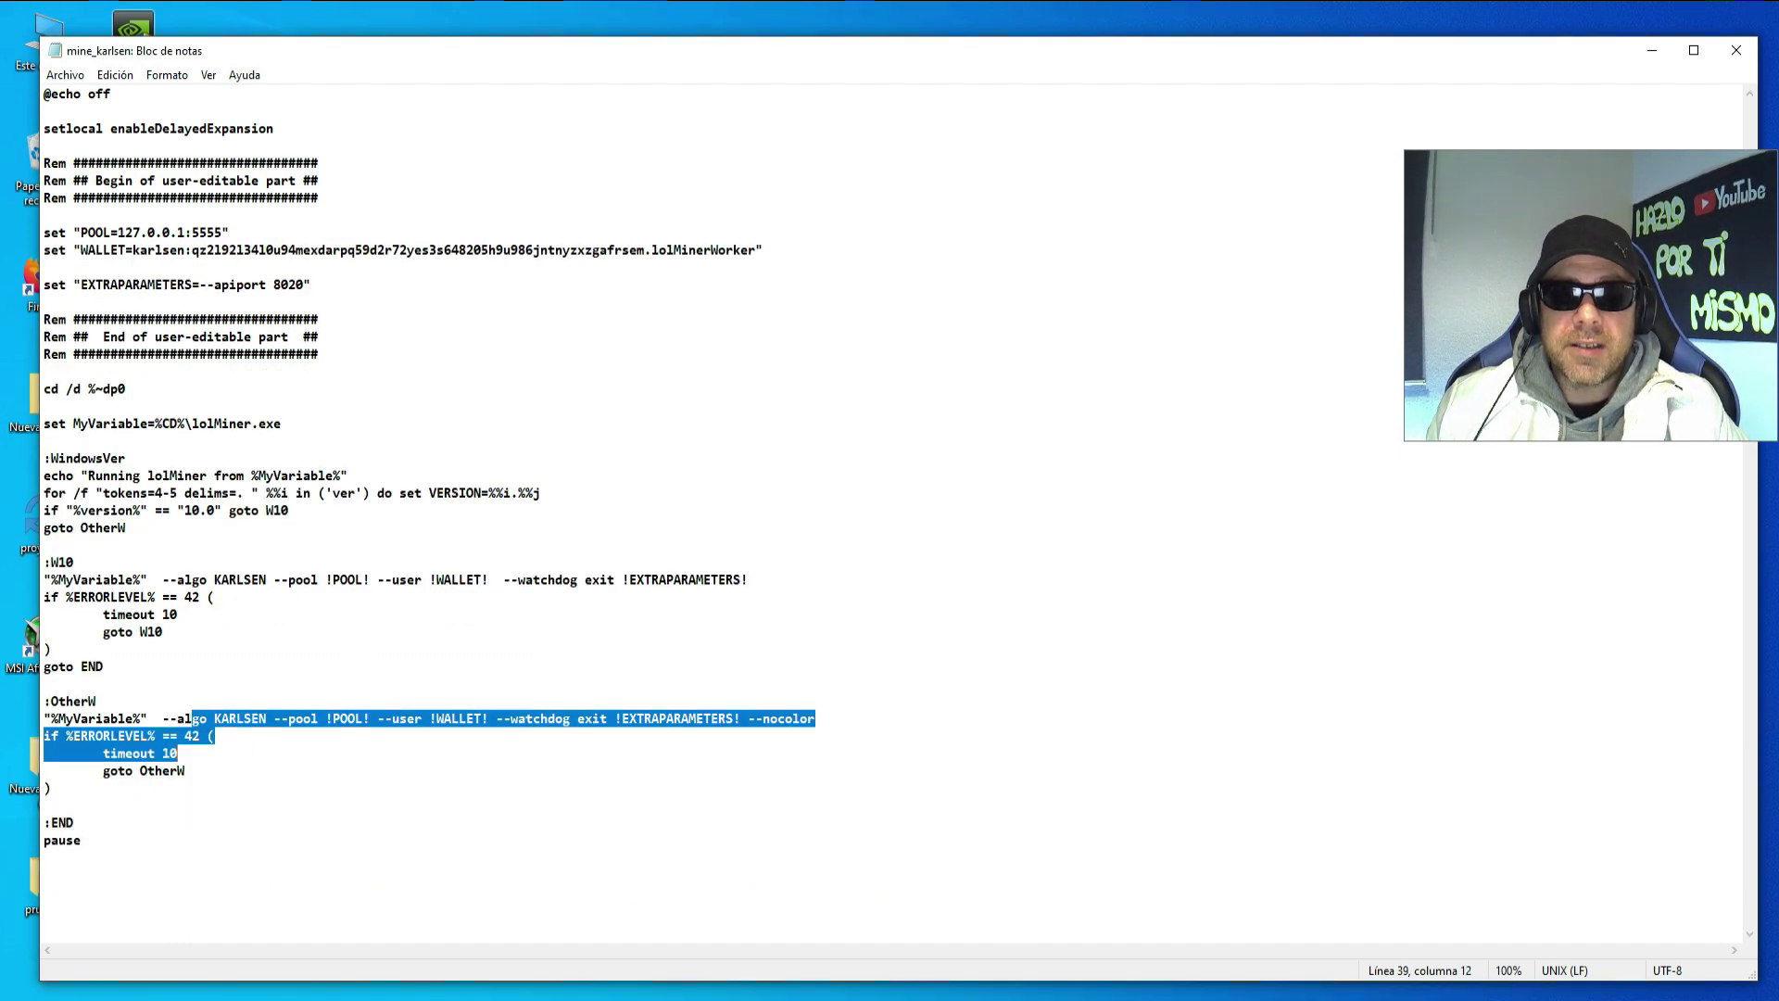
- Copy "--algo KARLSEN" from the W10 command line of mine_karlsen and close that file
{"action": "left_click", "coordinate": [962, 604]}
{"action": "left_click", "coordinate": [164, 579]}
{"action": "left_click_drag", "start_coordinate": [164, 579], "coordinate": [268, 579]}
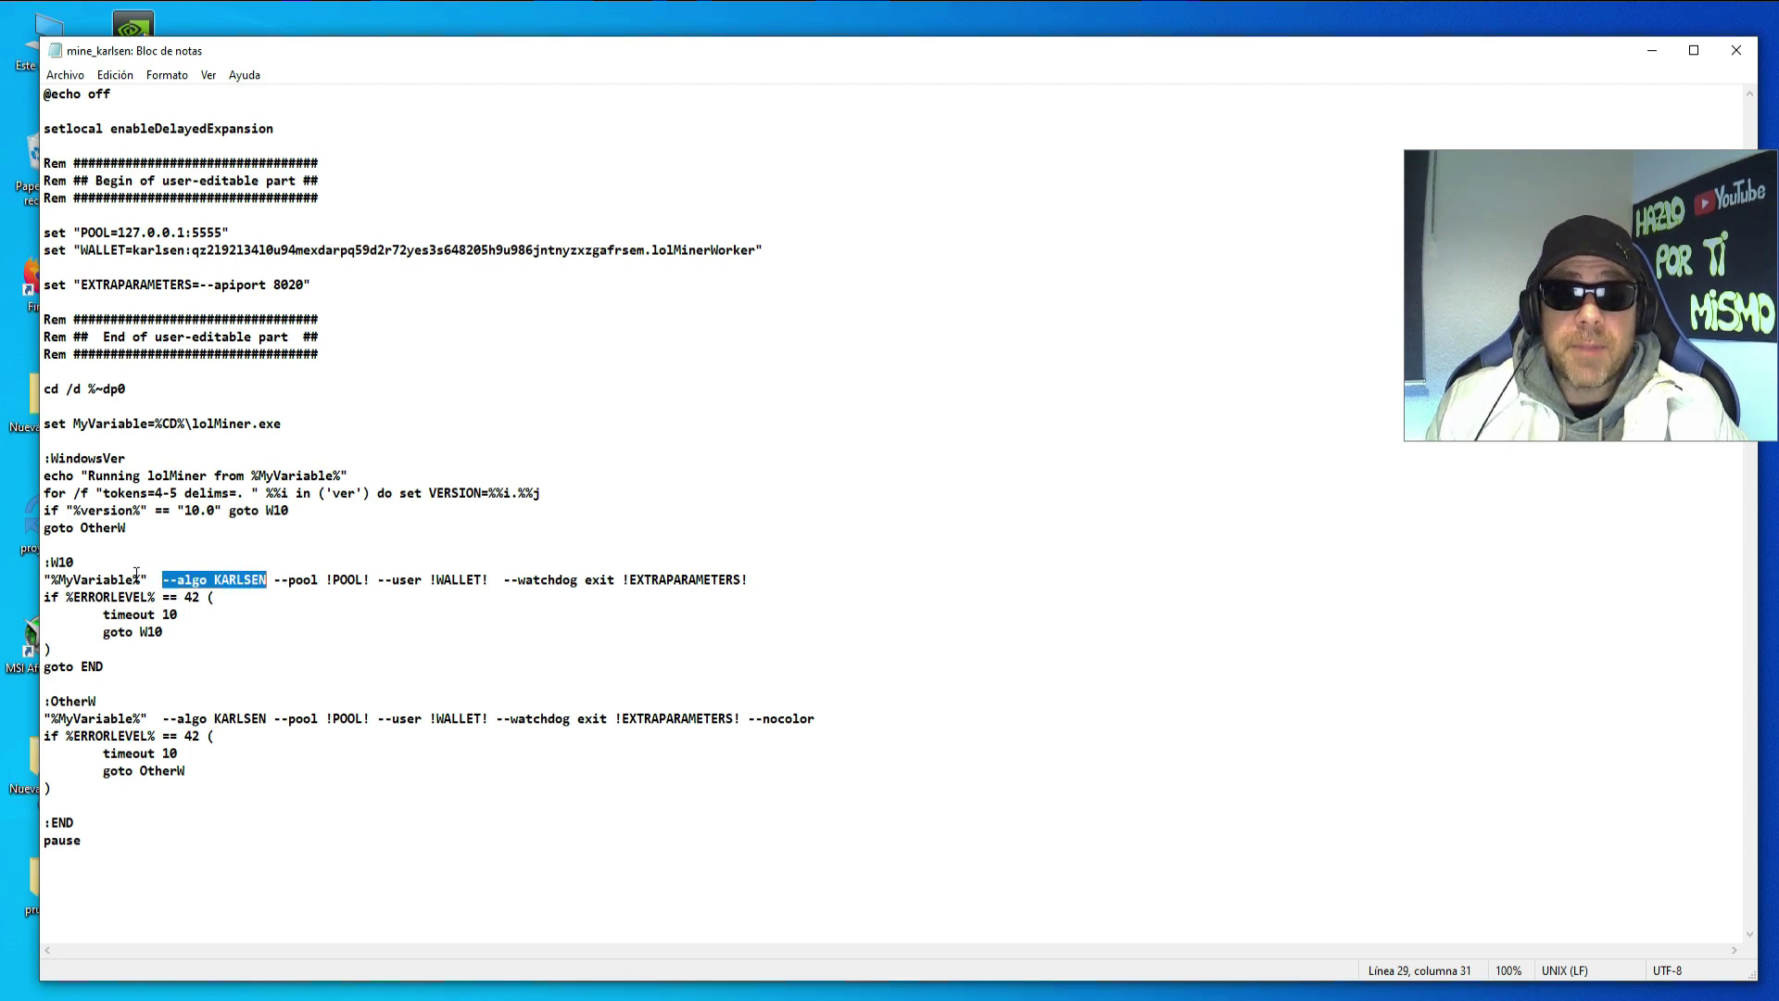
{"action": "right_click", "coordinate": [252, 579]}
{"action": "left_click", "coordinate": [306, 638]}
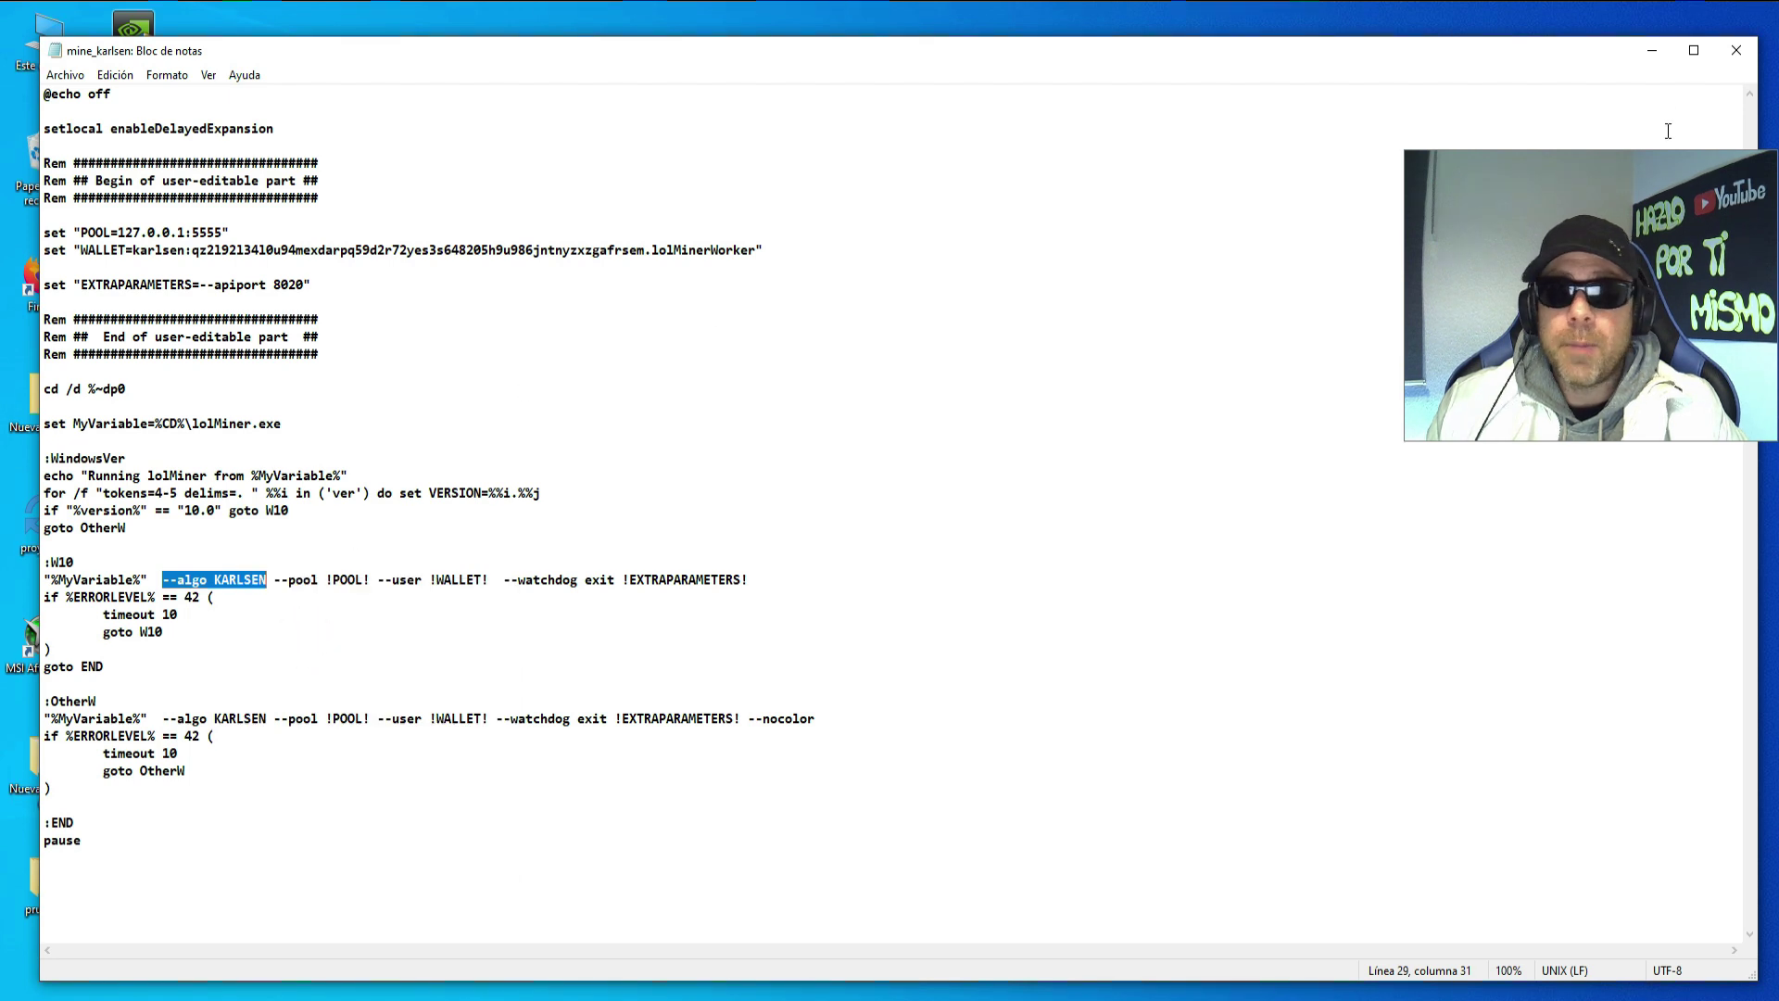
{"action": "left_click", "coordinate": [1736, 51]}
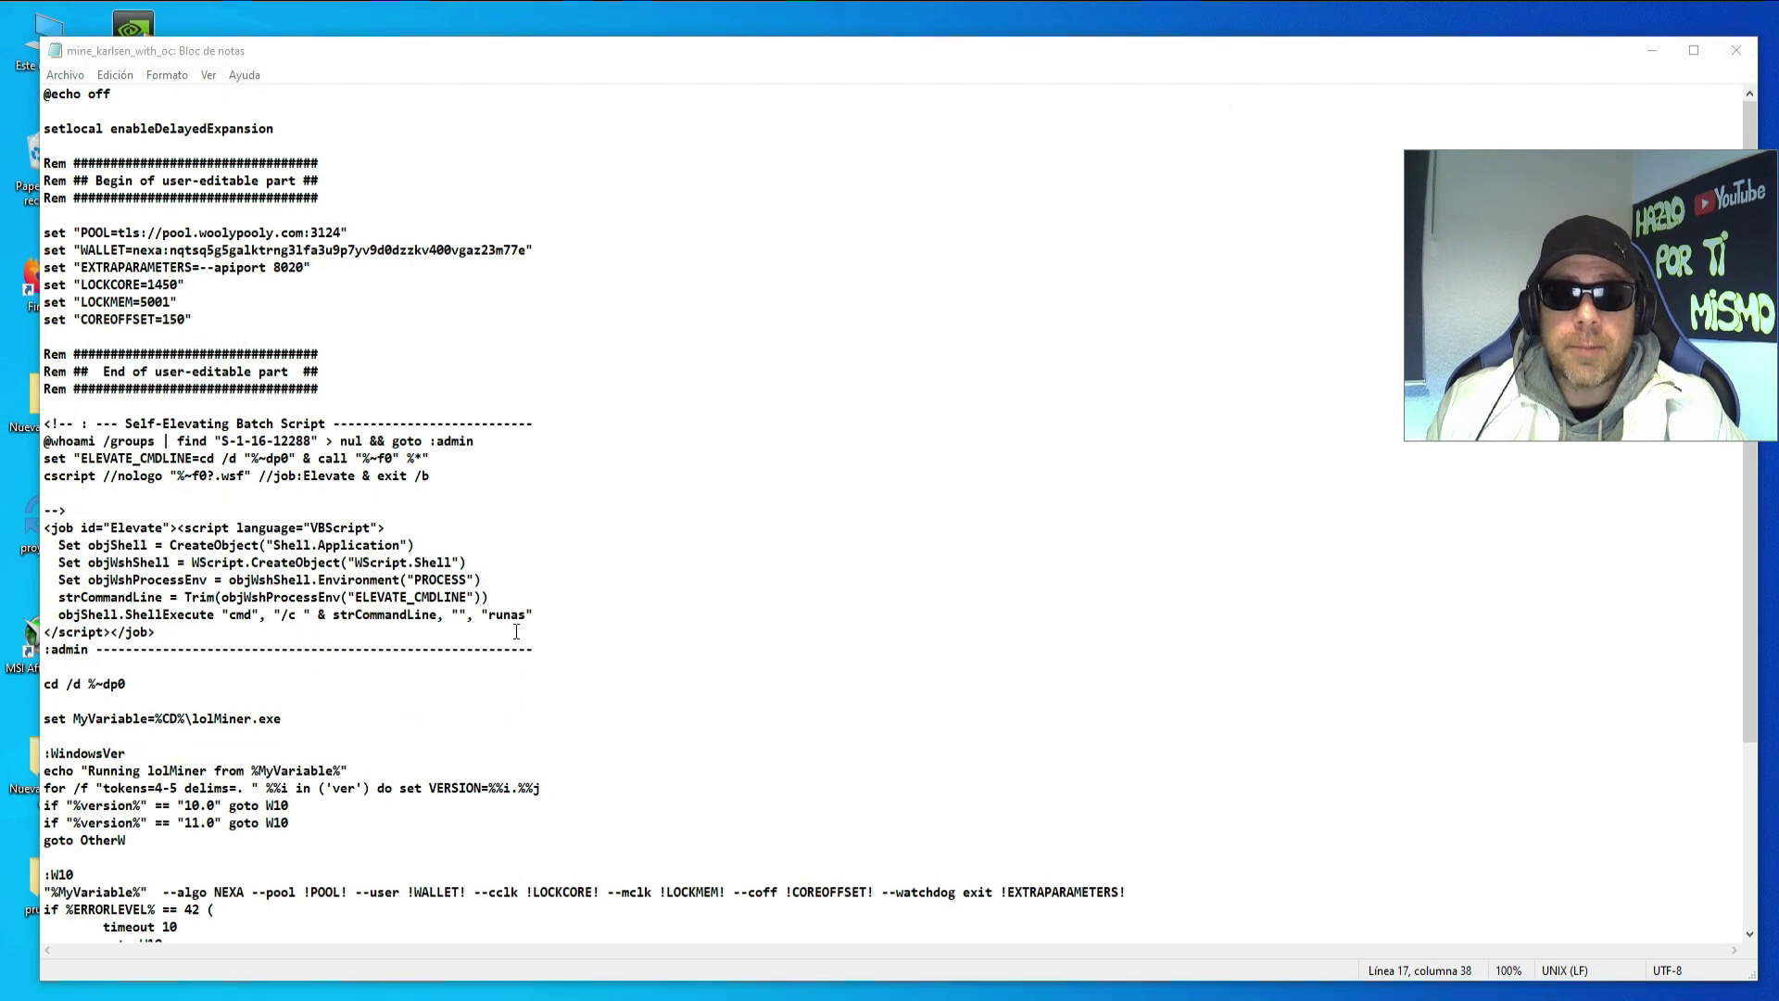
- Replace "--algo NEXA" with the copied "--algo KARLSEN" in both the W10 and OtherW command lines of mine_karlsen_with_oc
{"action": "scroll", "coordinate": [516, 631], "scroll_direction": "down", "scroll_amount": 5}
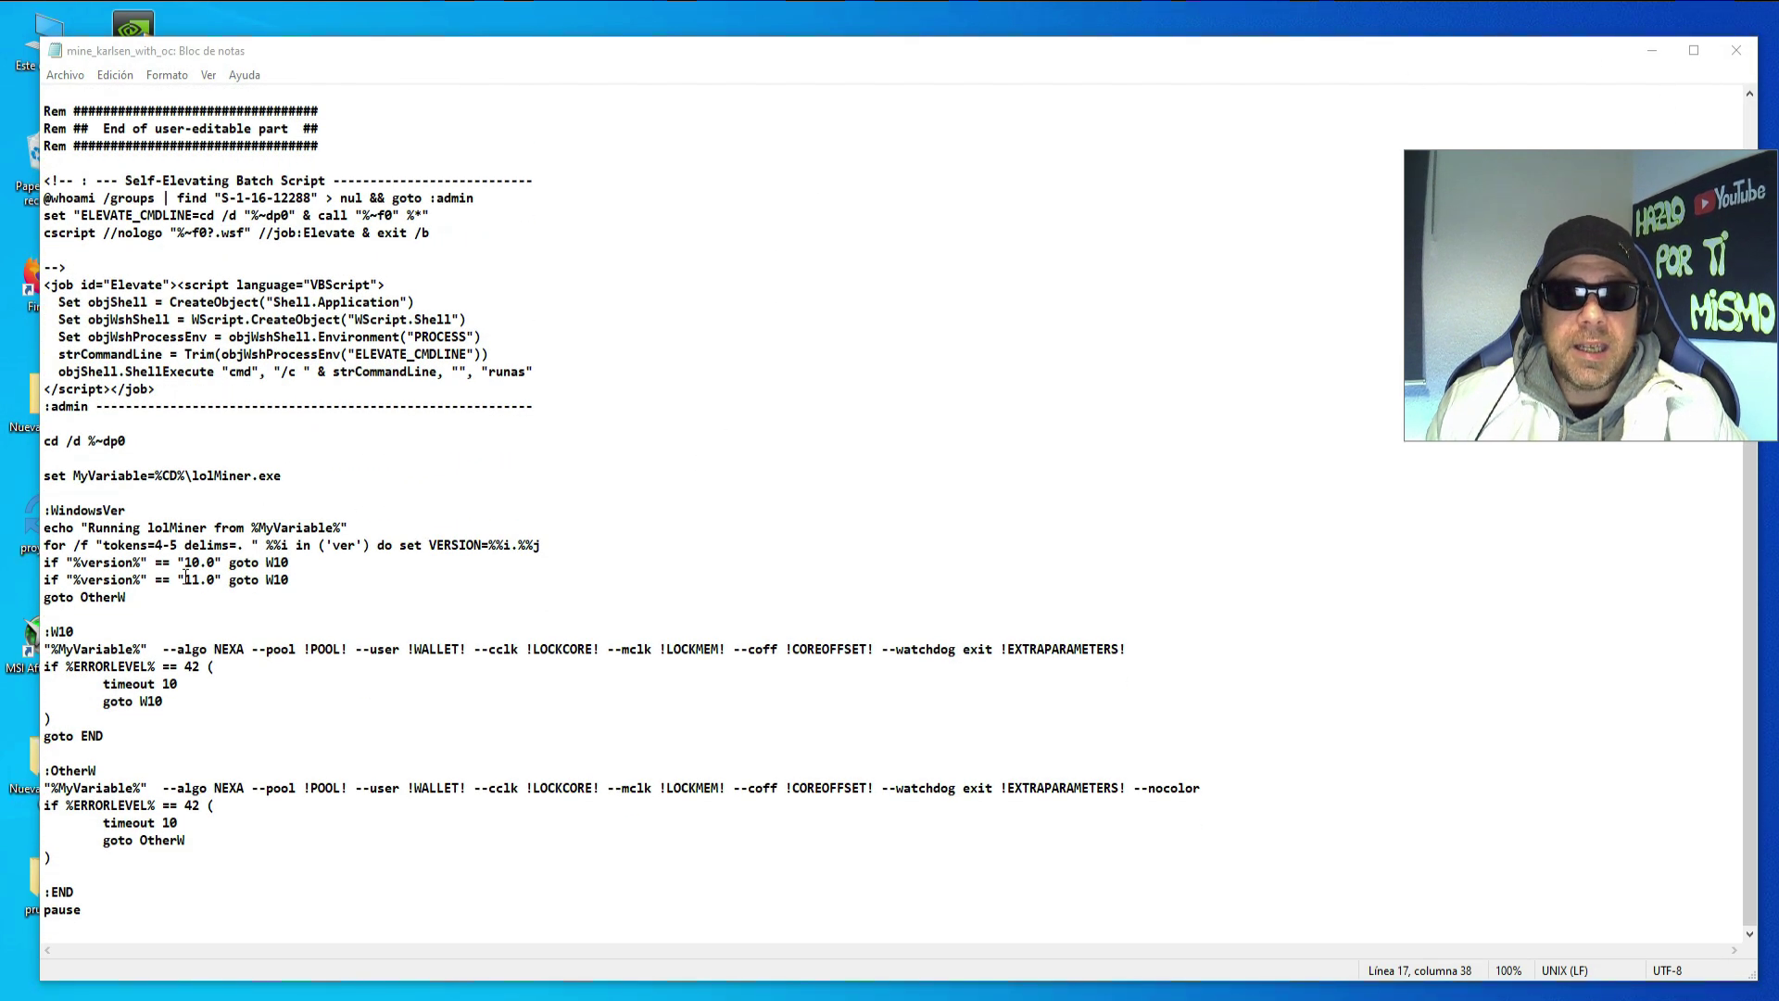
{"action": "left_click_drag", "start_coordinate": [163, 648], "coordinate": [243, 648]}
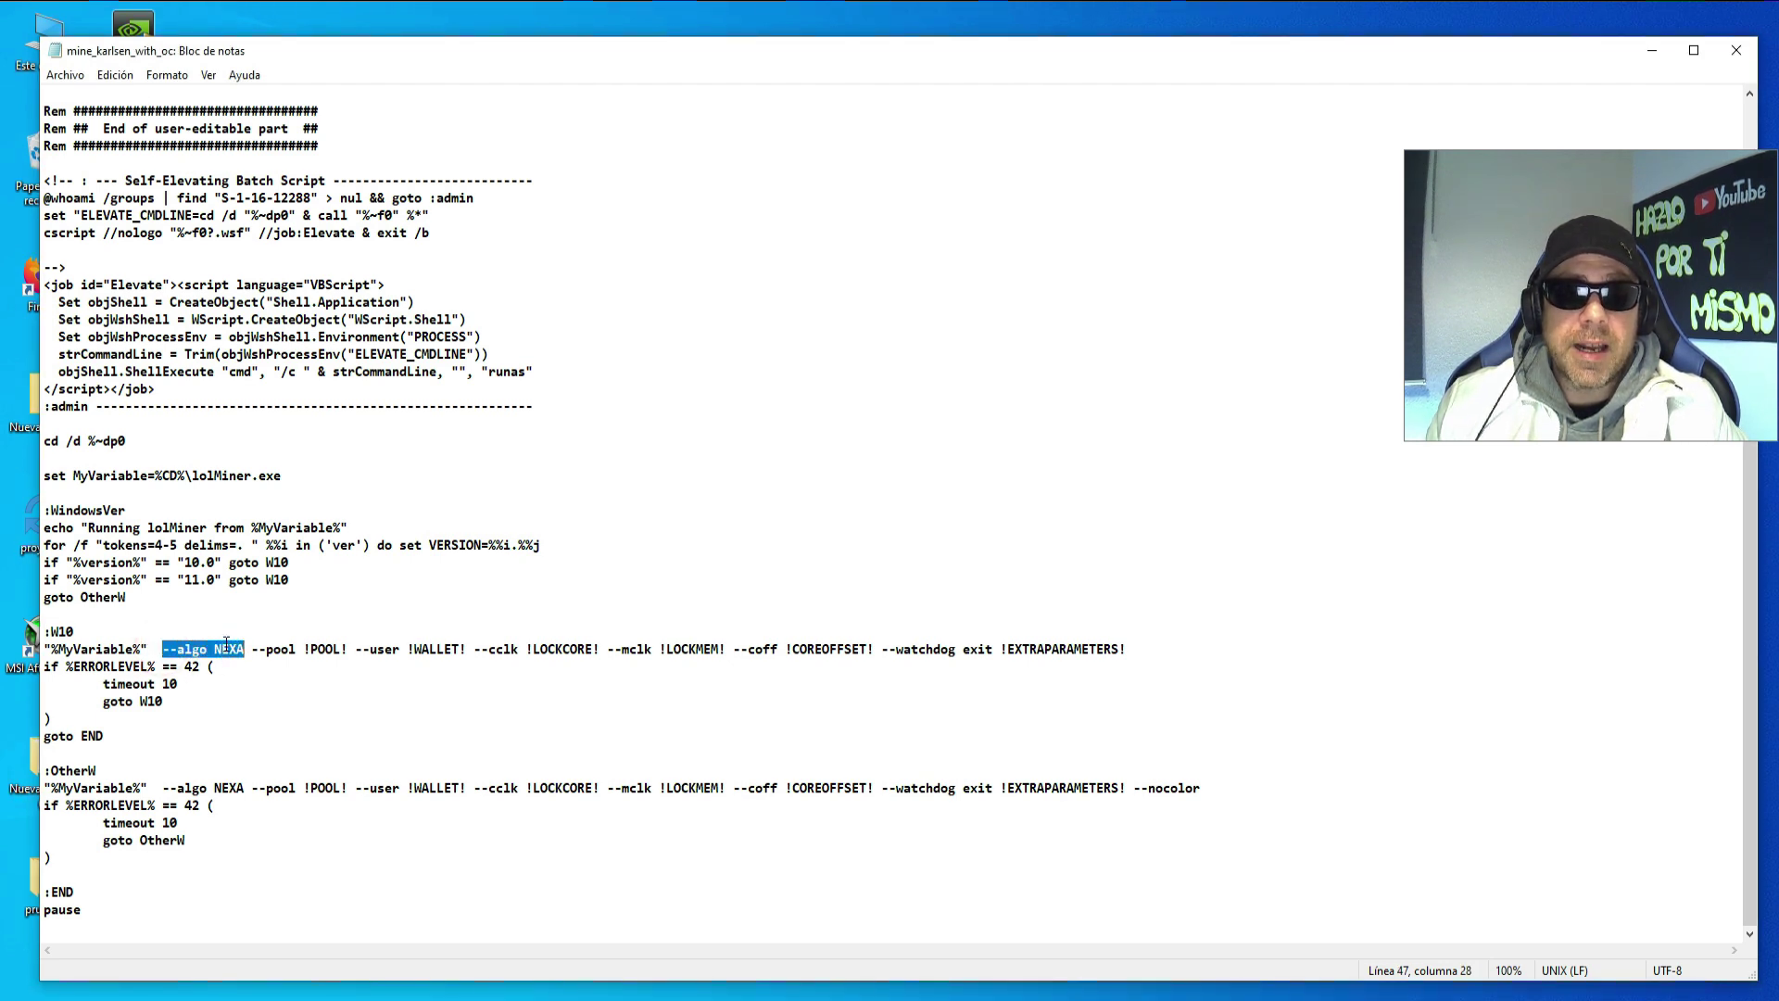
{"action": "right_click", "coordinate": [226, 644]}
{"action": "left_click", "coordinate": [285, 725]}
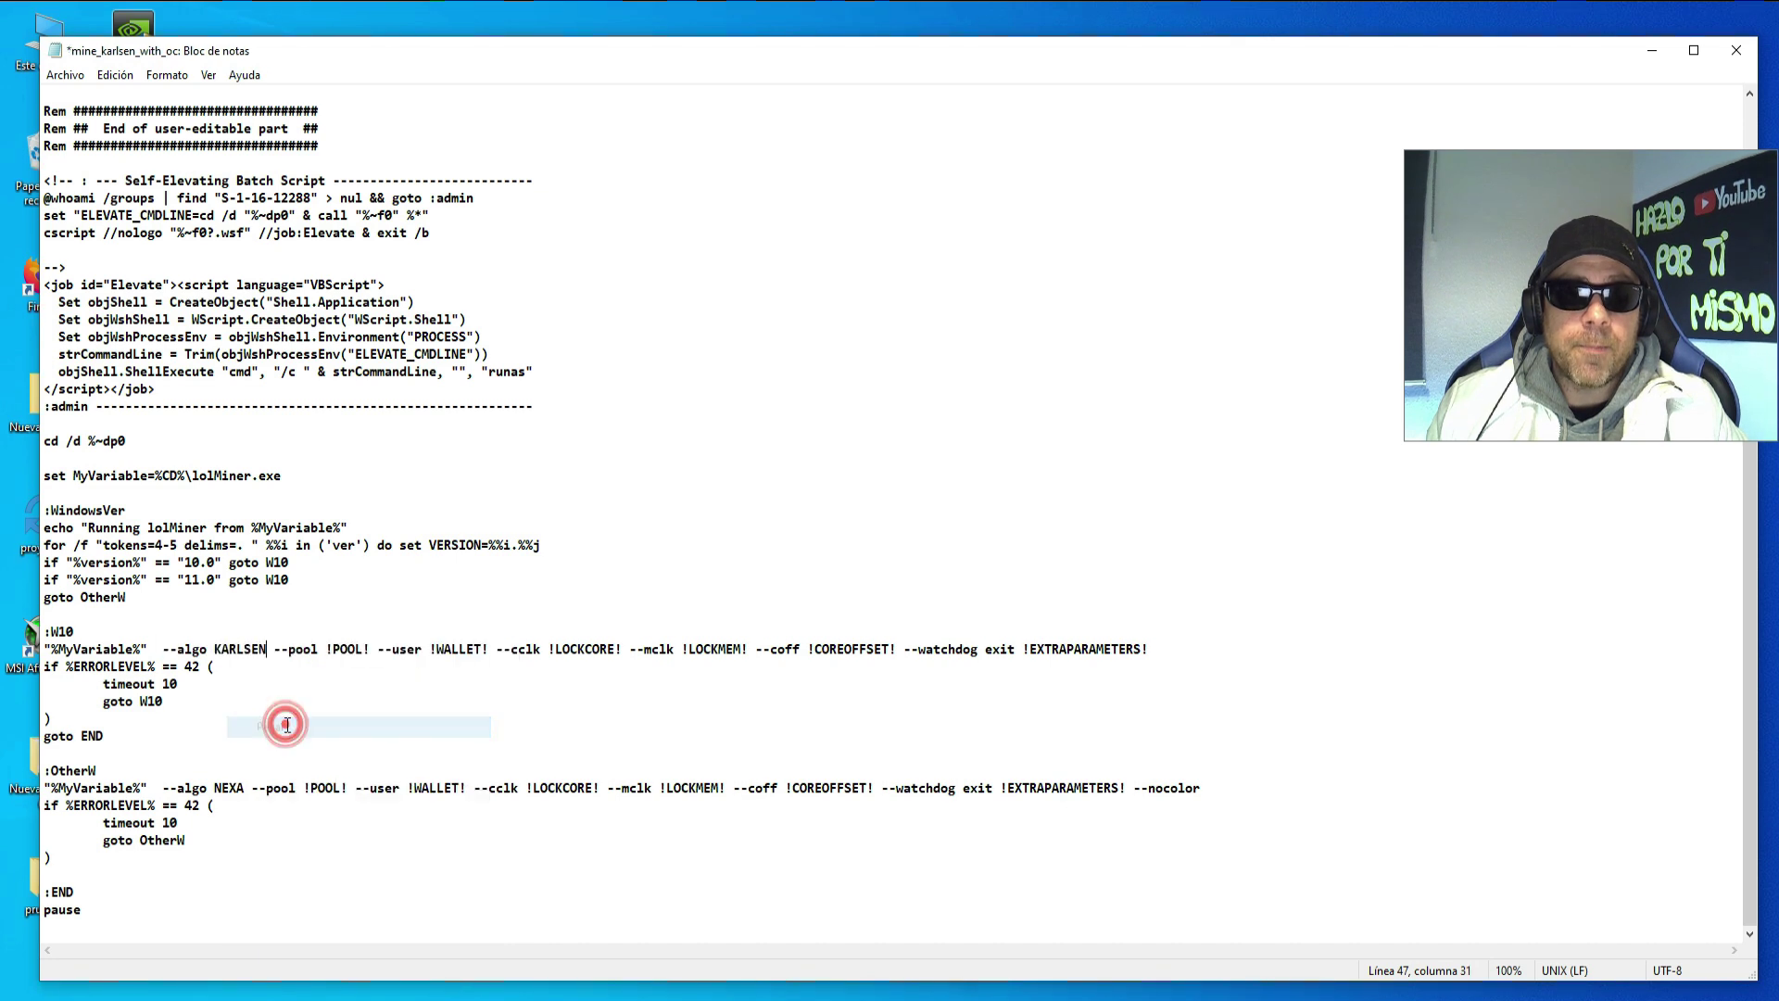
{"action": "left_click_drag", "start_coordinate": [164, 788], "coordinate": [244, 785]}
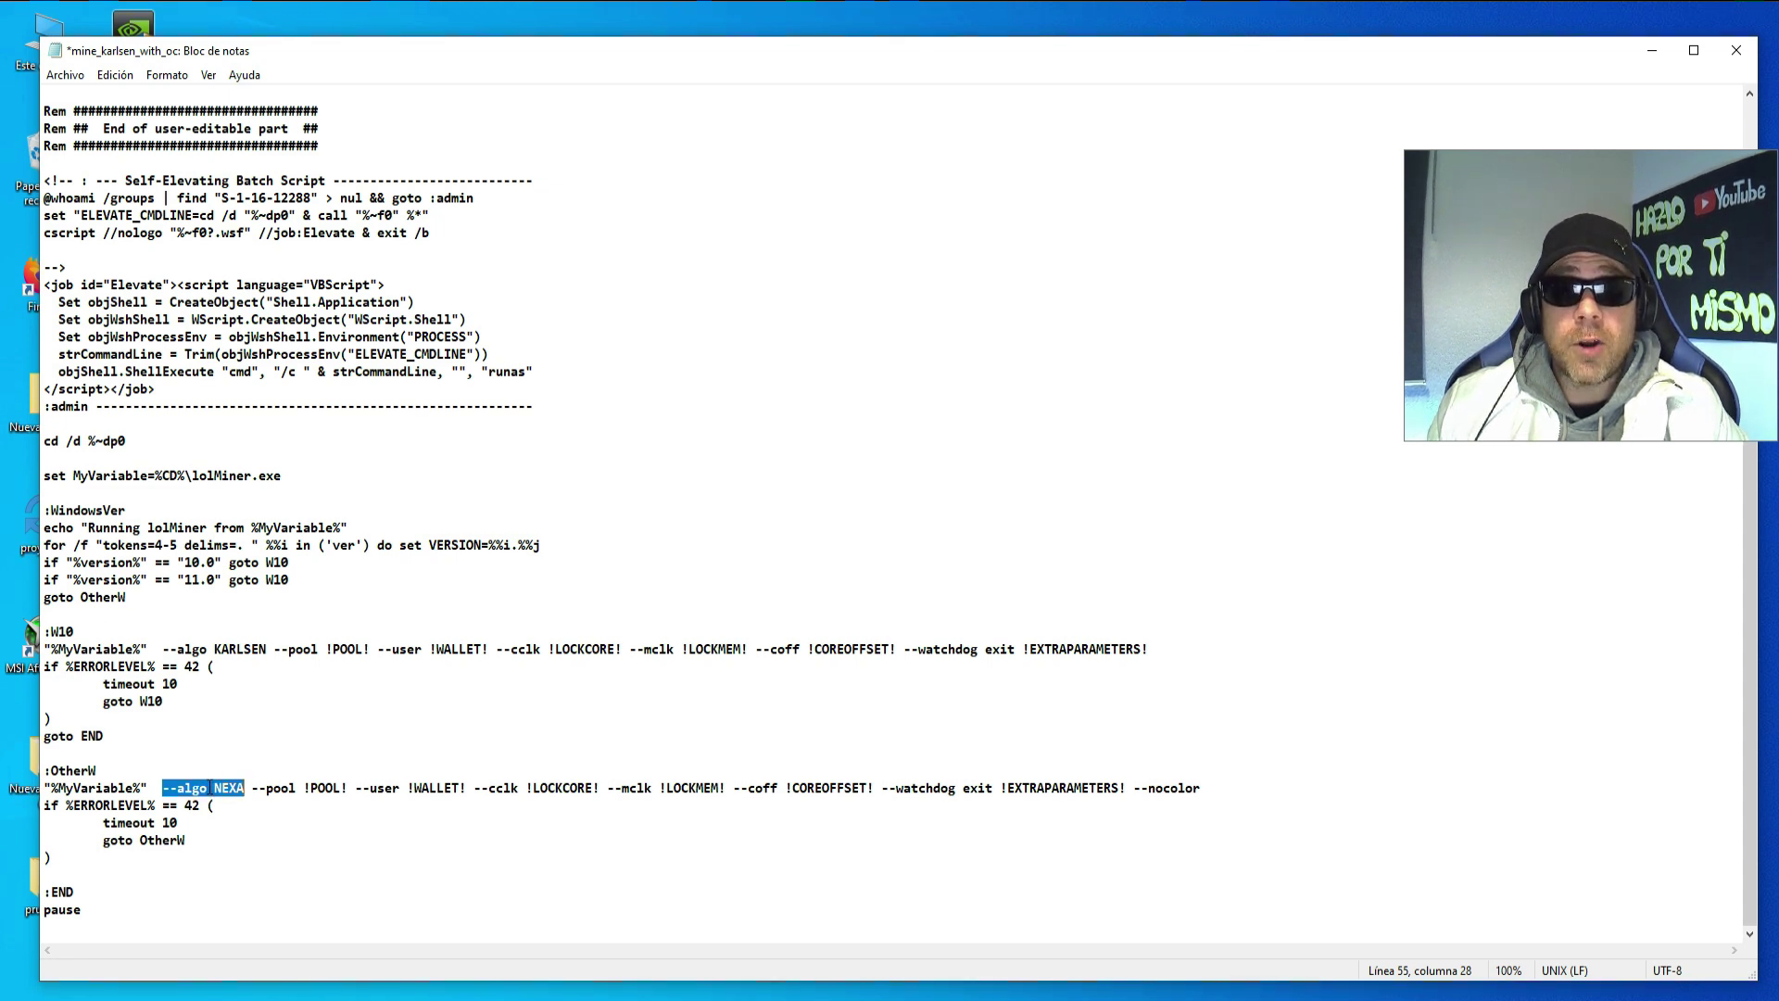
{"action": "right_click", "coordinate": [211, 785]}
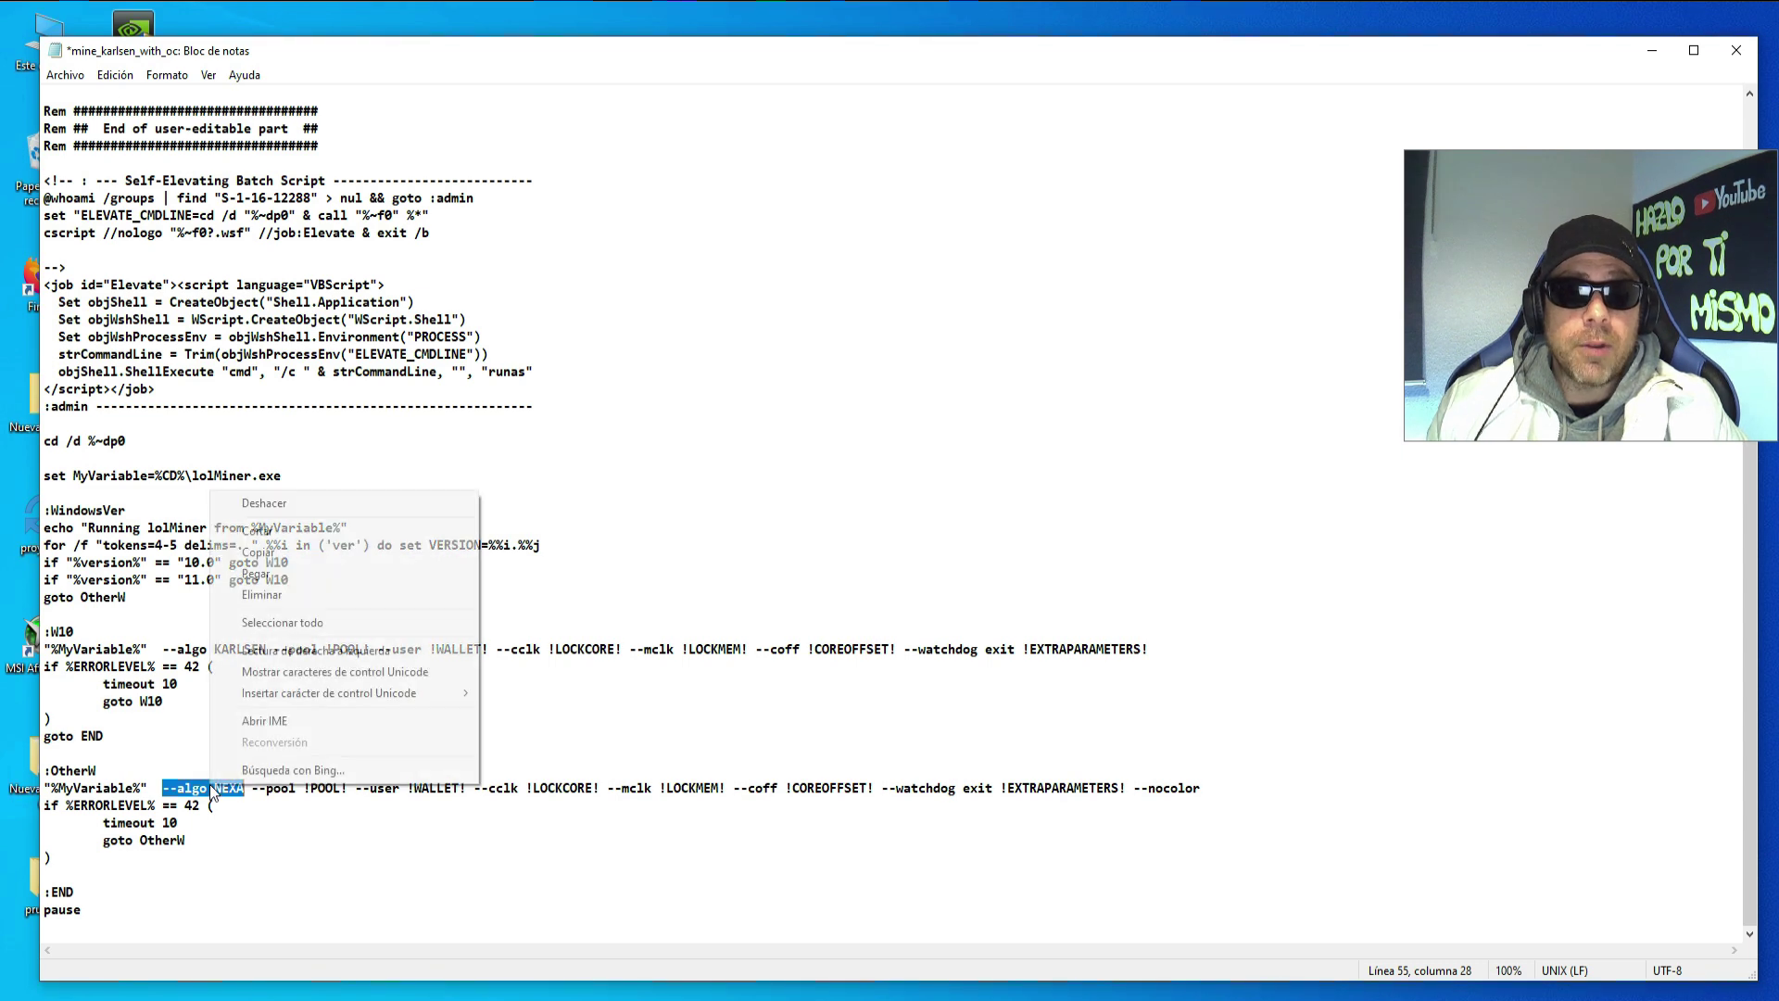
{"action": "left_click", "coordinate": [275, 573]}
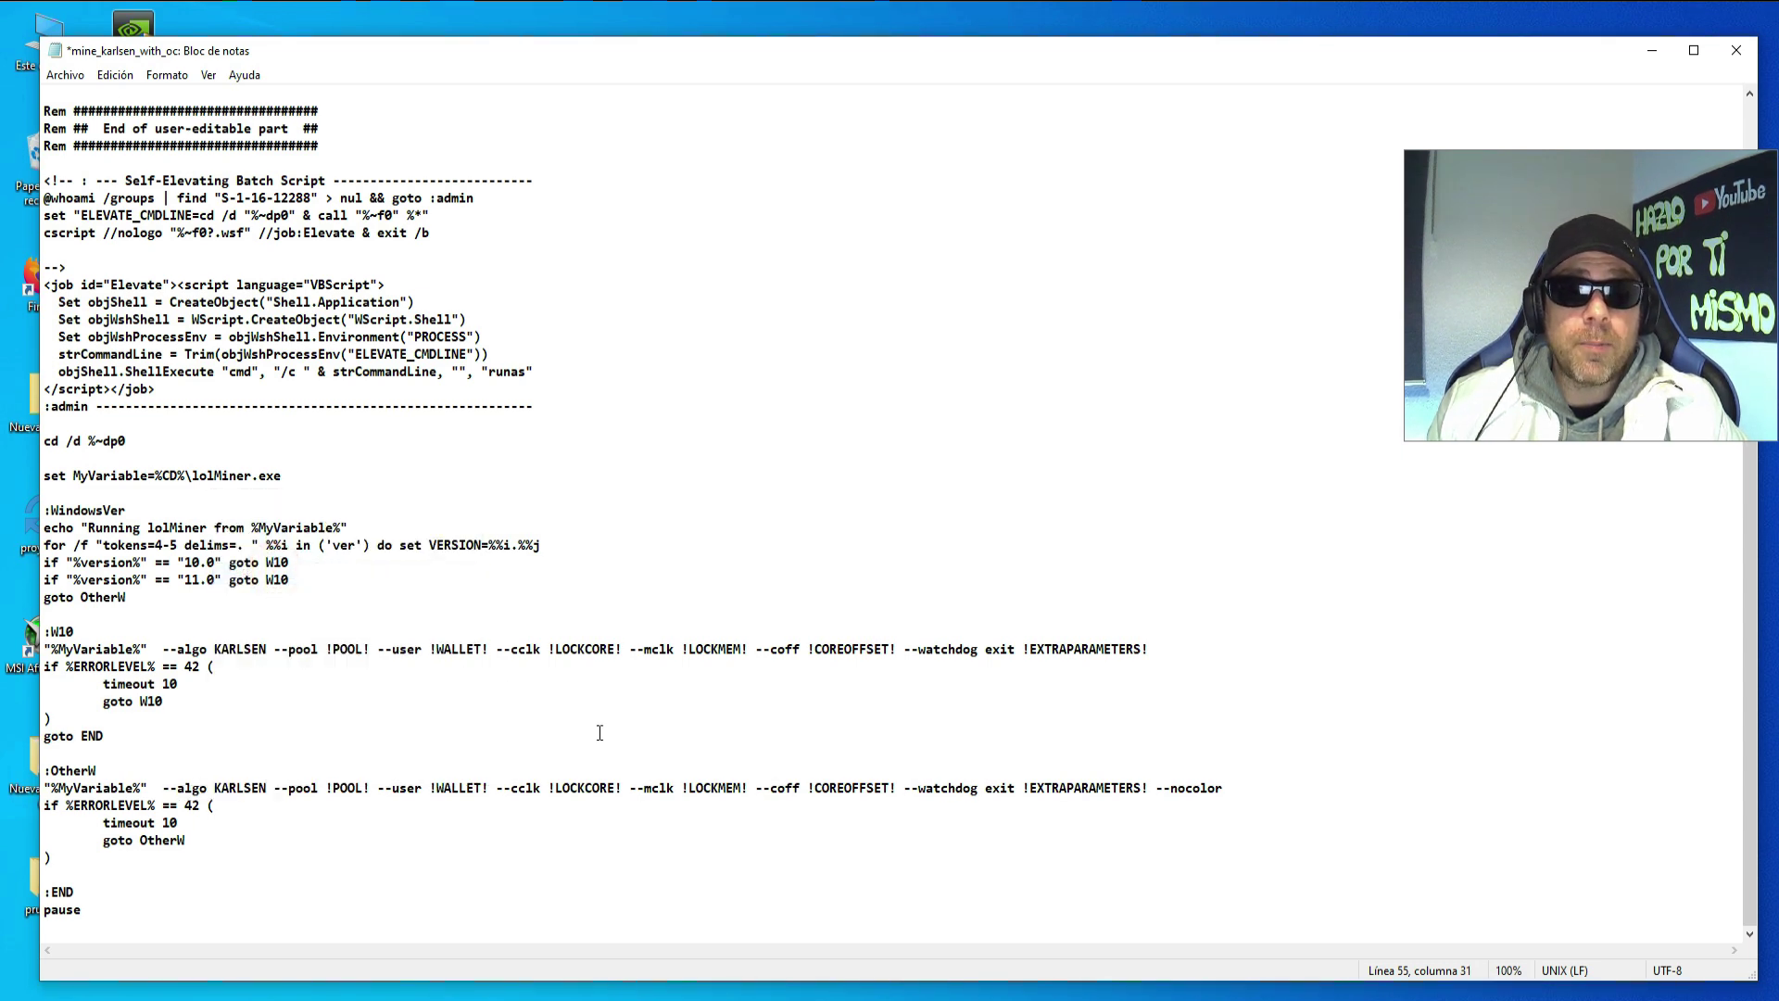
- Copy the Central Europe (Germany) pool address de.karlsen.herominers.com:1195 from the karlsen.herominers.com page in the browser
{"action": "scroll", "coordinate": [834, 693], "scroll_direction": "up", "scroll_amount": 5}
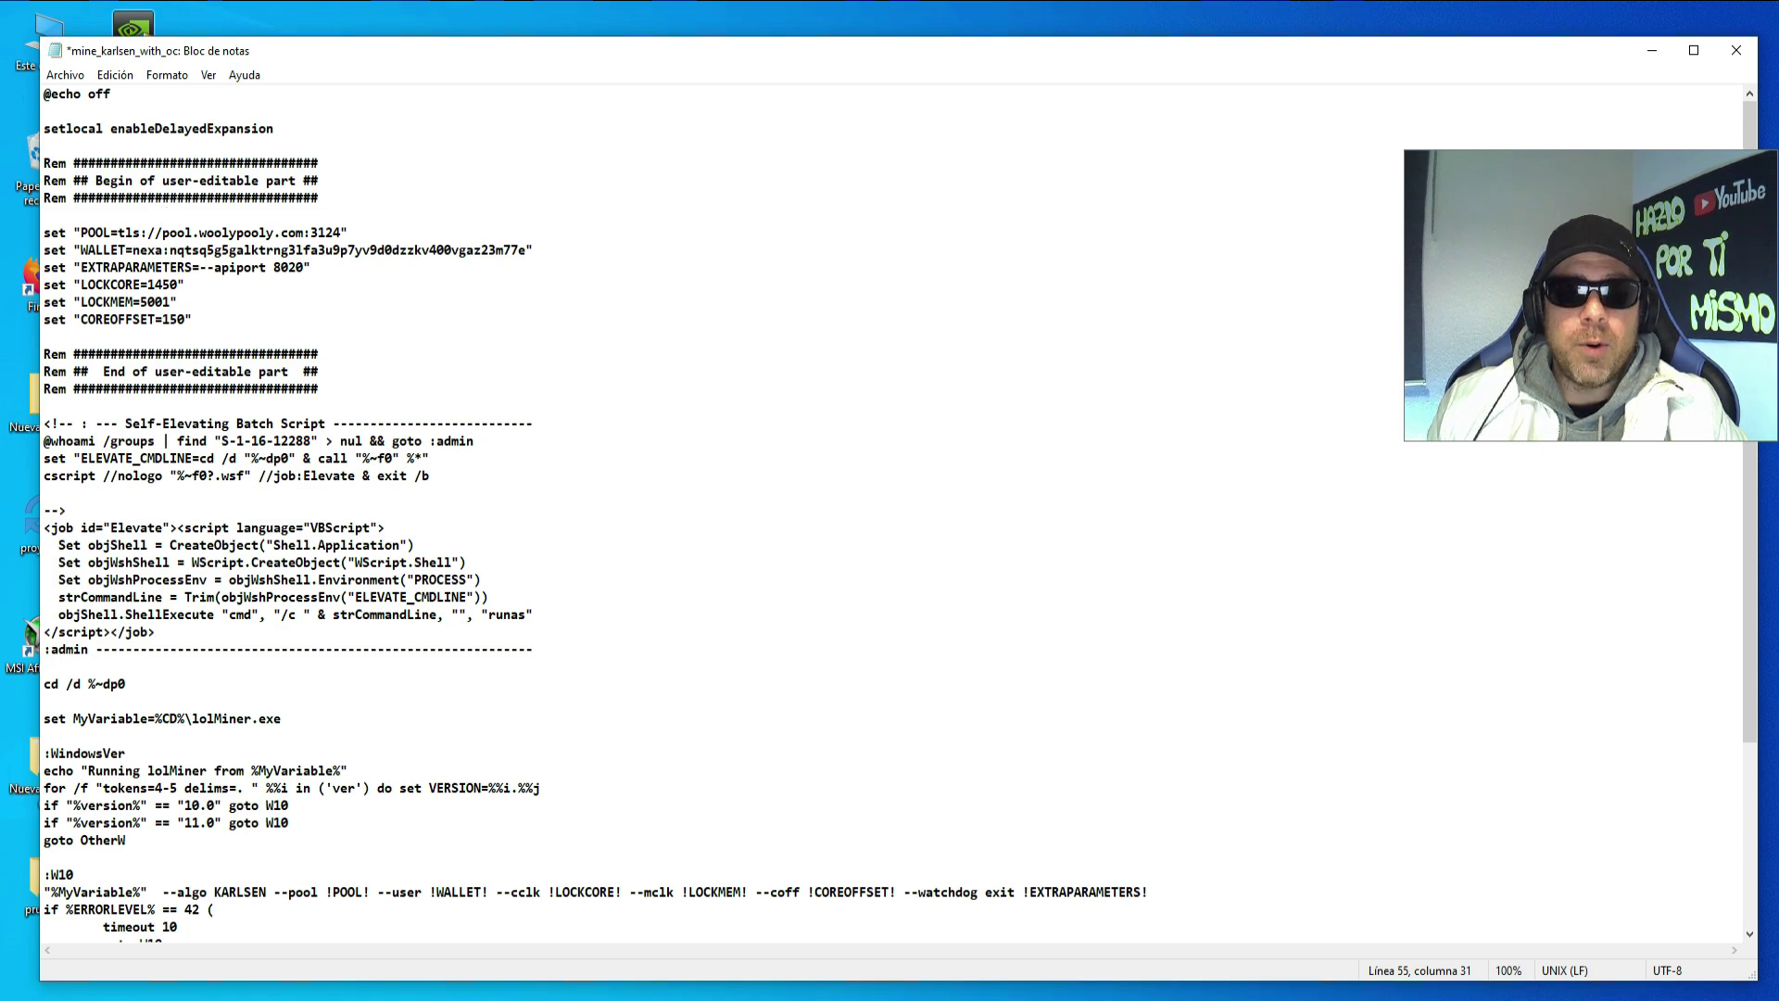
{"action": "left_click", "coordinate": [158, 232]}
{"action": "key", "text": "shift+Home"}
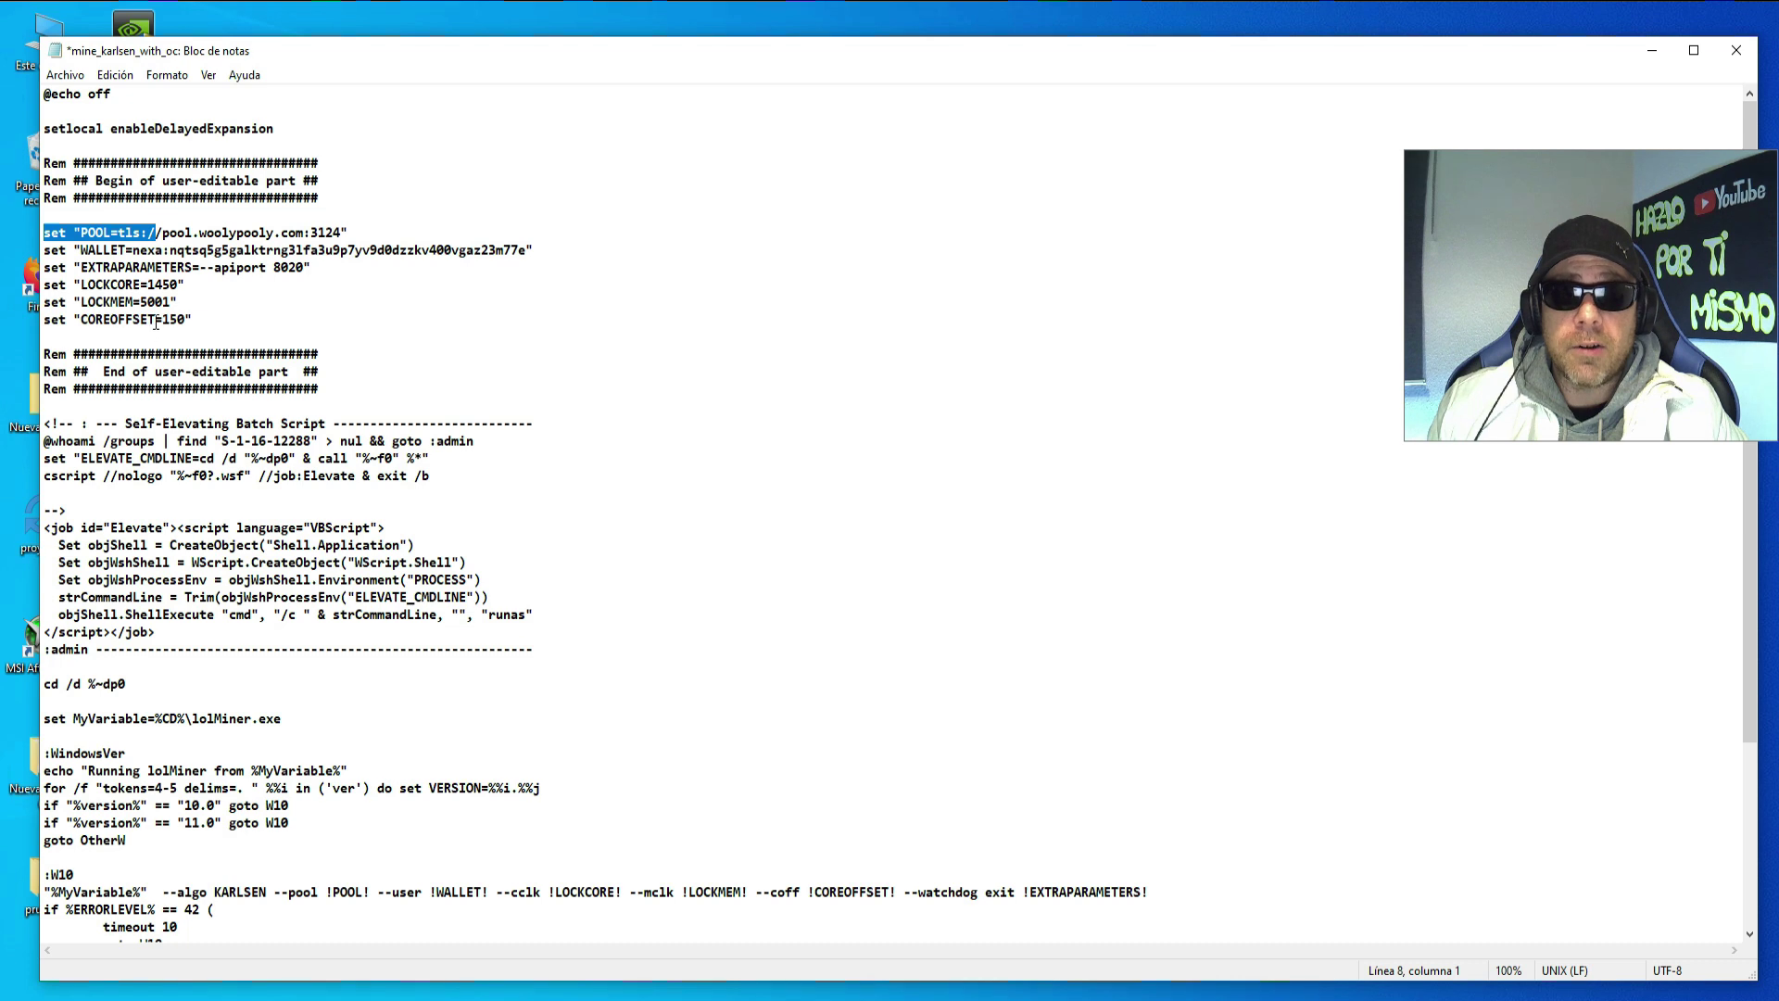
{"action": "left_click", "coordinate": [185, 249]}
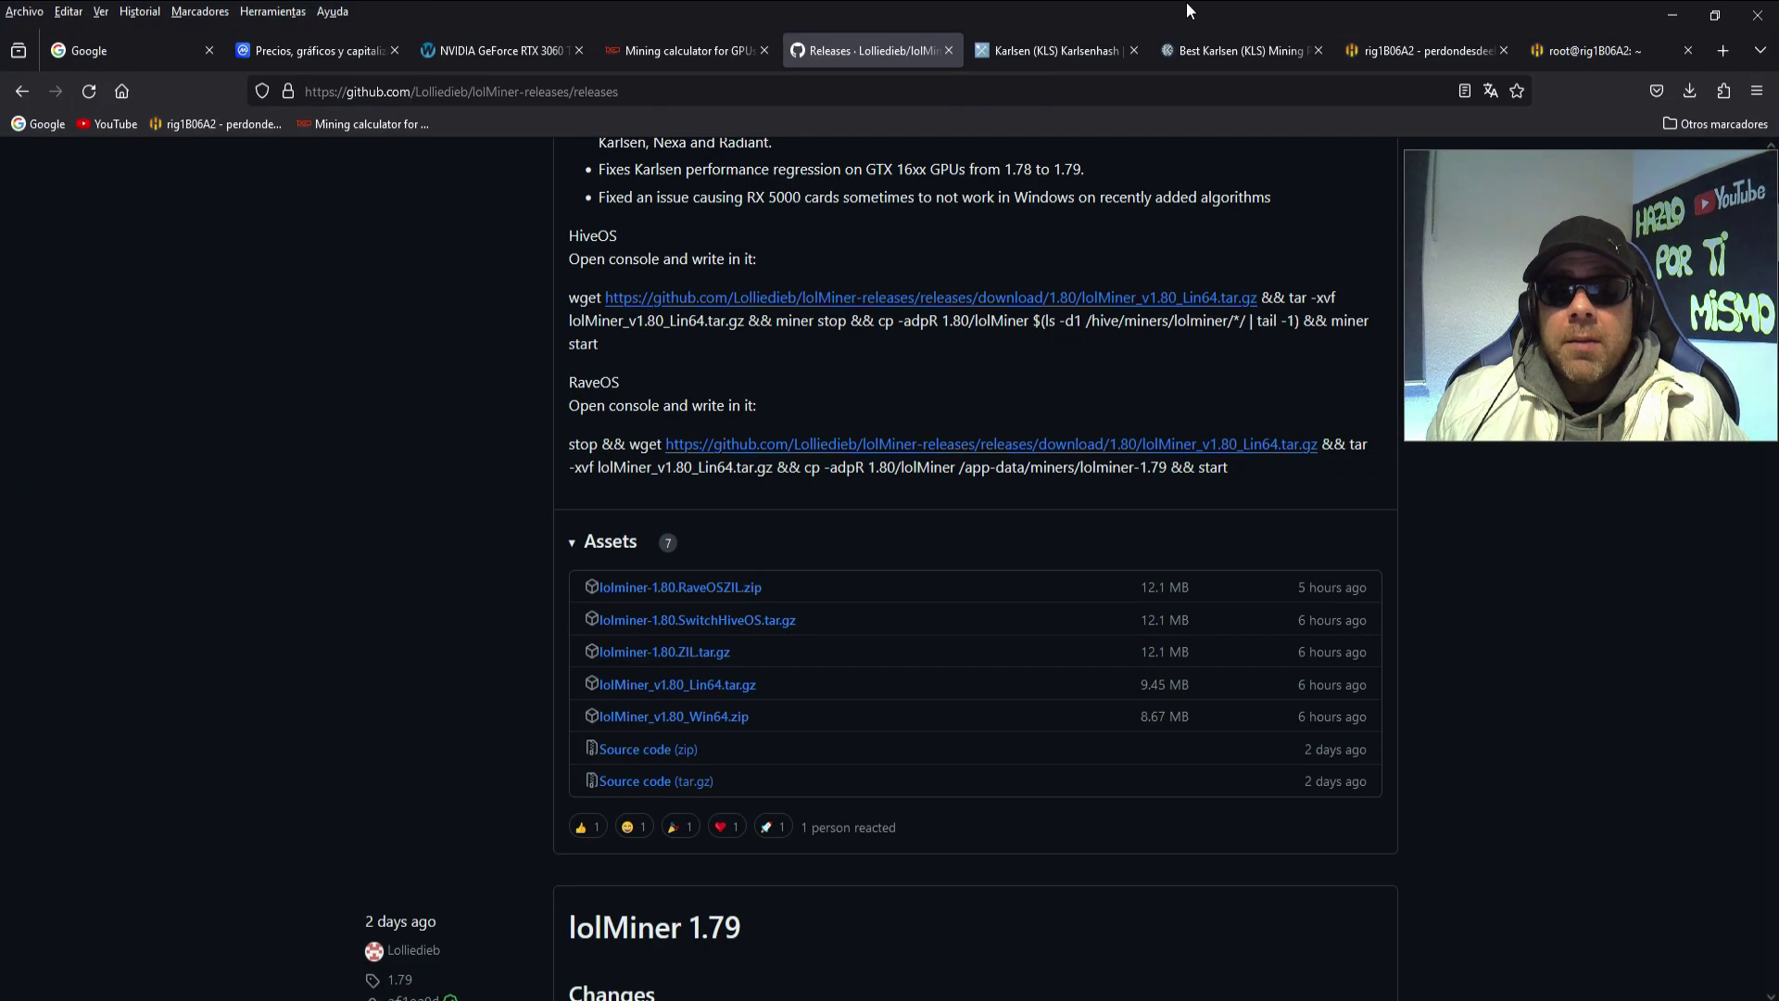
{"action": "left_click", "coordinate": [1220, 43]}
{"action": "left_click_drag", "start_coordinate": [1194, 347], "coordinate": [1420, 580]}
{"action": "left_click", "coordinate": [1414, 546]}
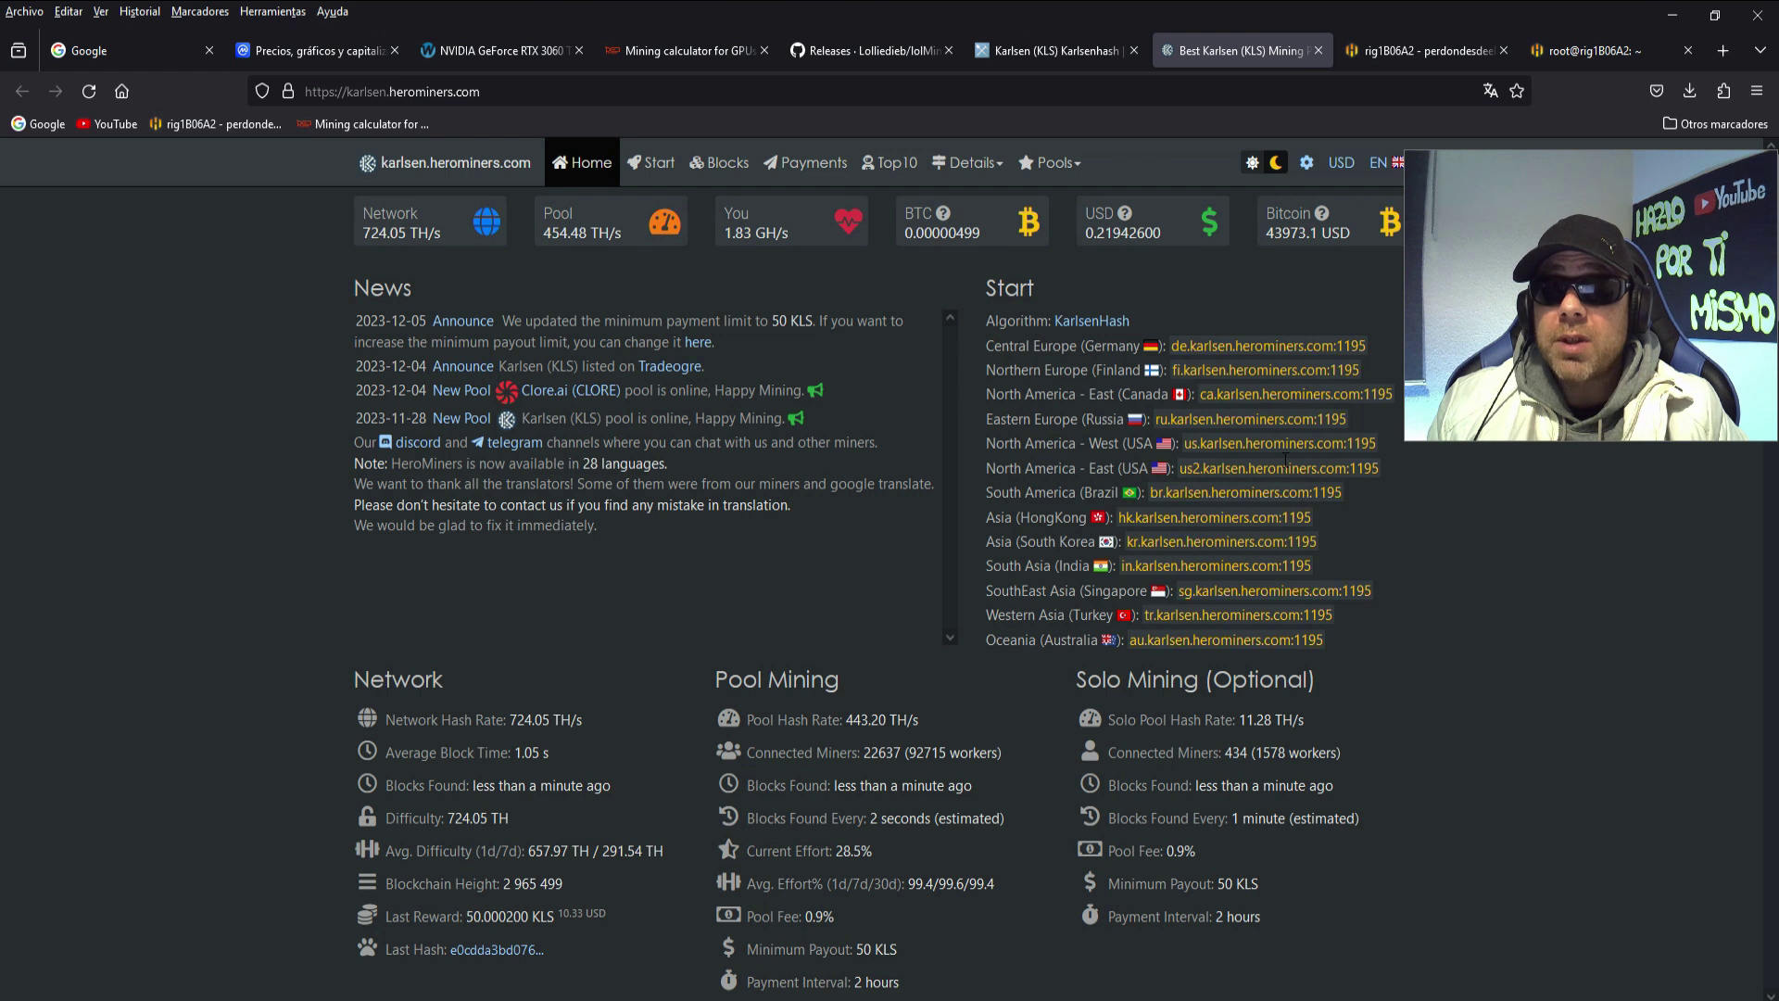
{"action": "triple_click", "coordinate": [1238, 347]}
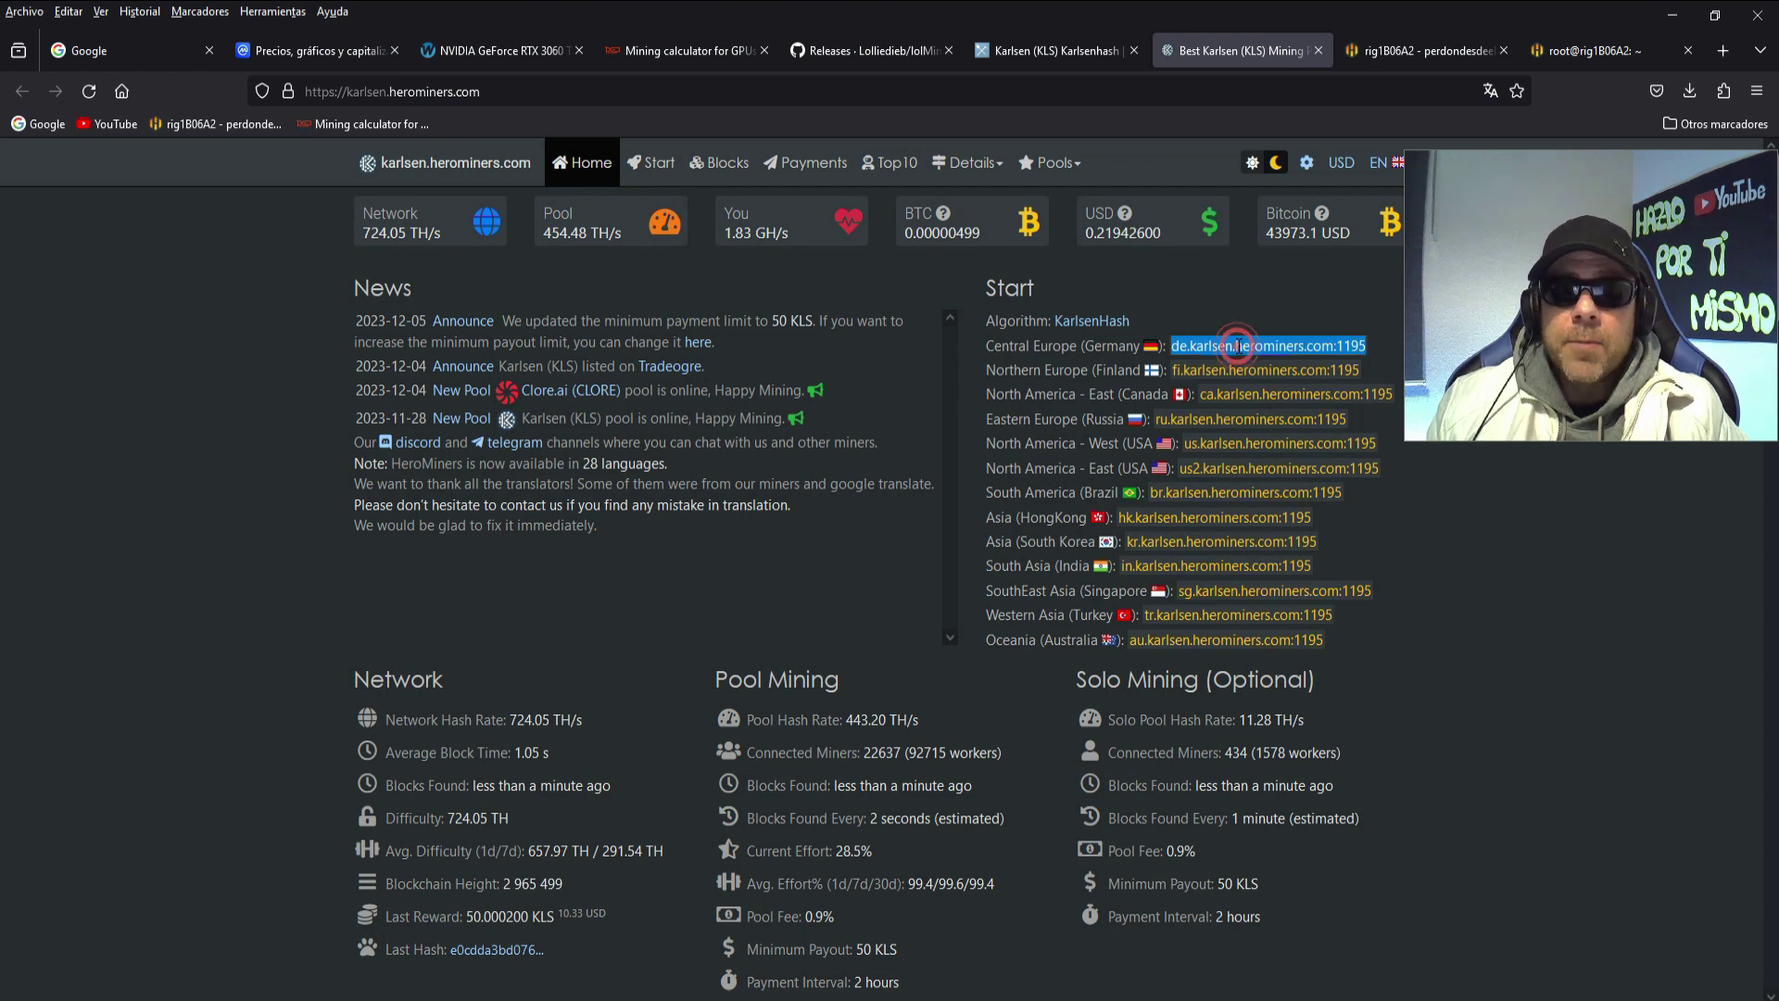
{"action": "right_click", "coordinate": [1238, 347]}
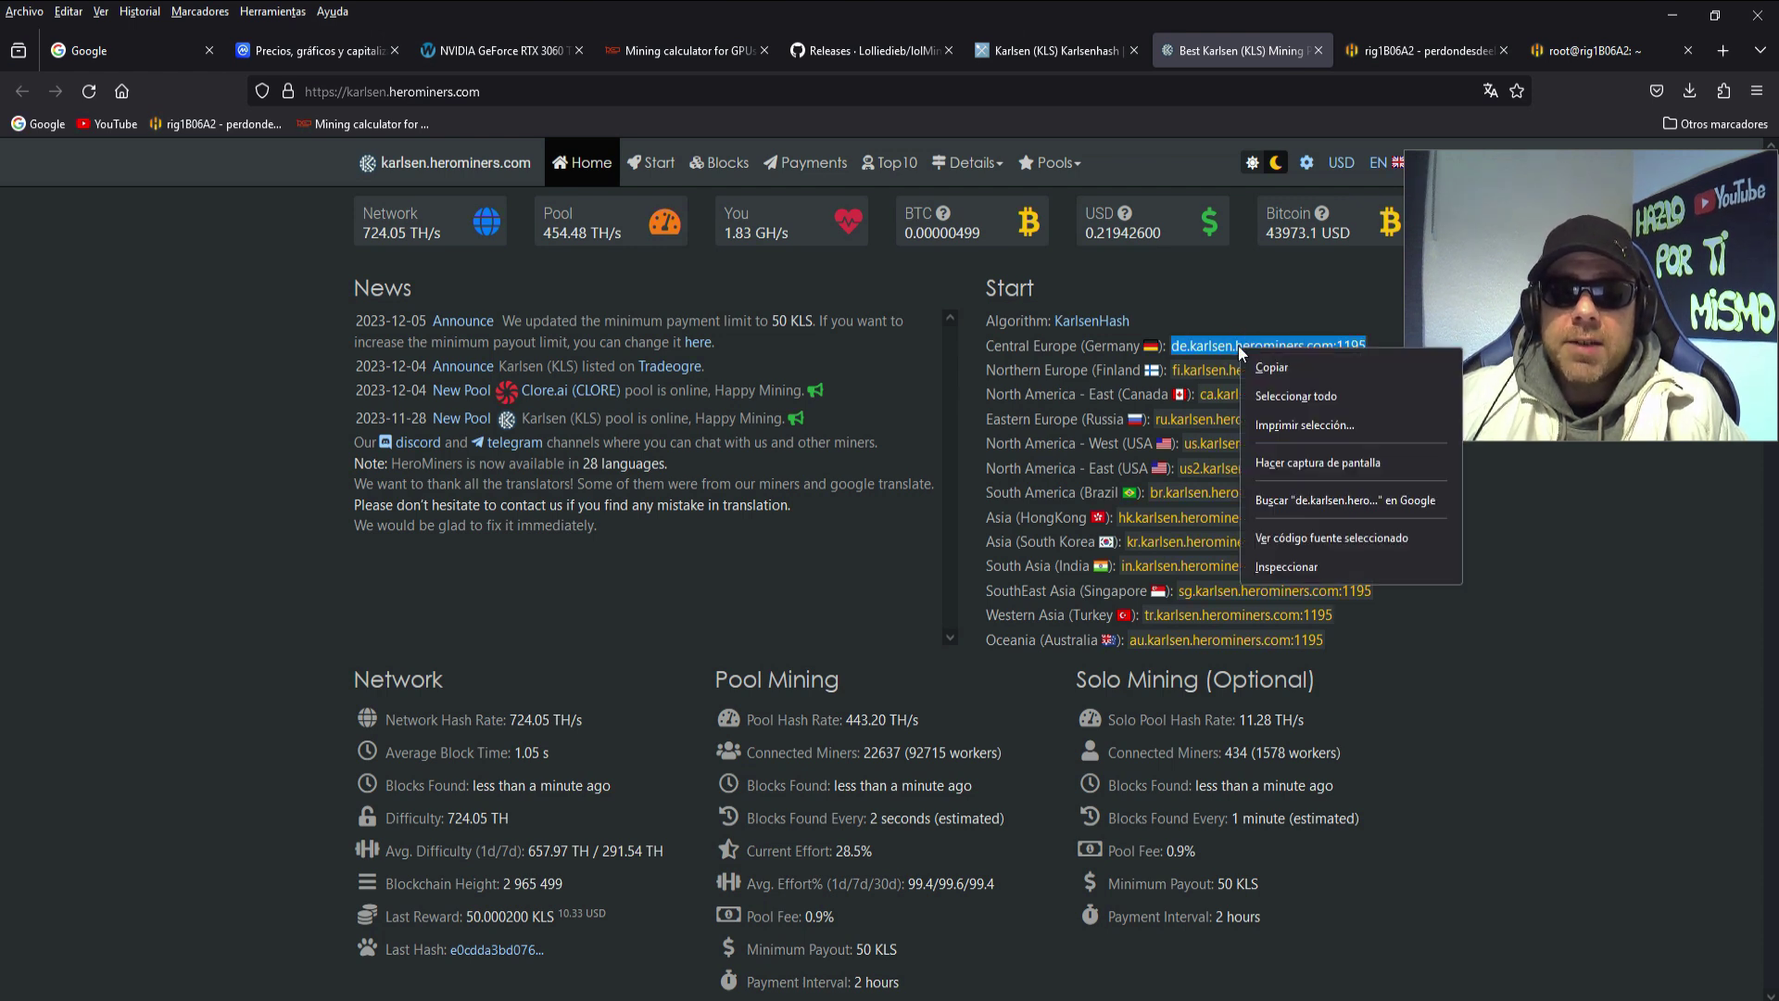
{"action": "left_click", "coordinate": [1282, 367]}
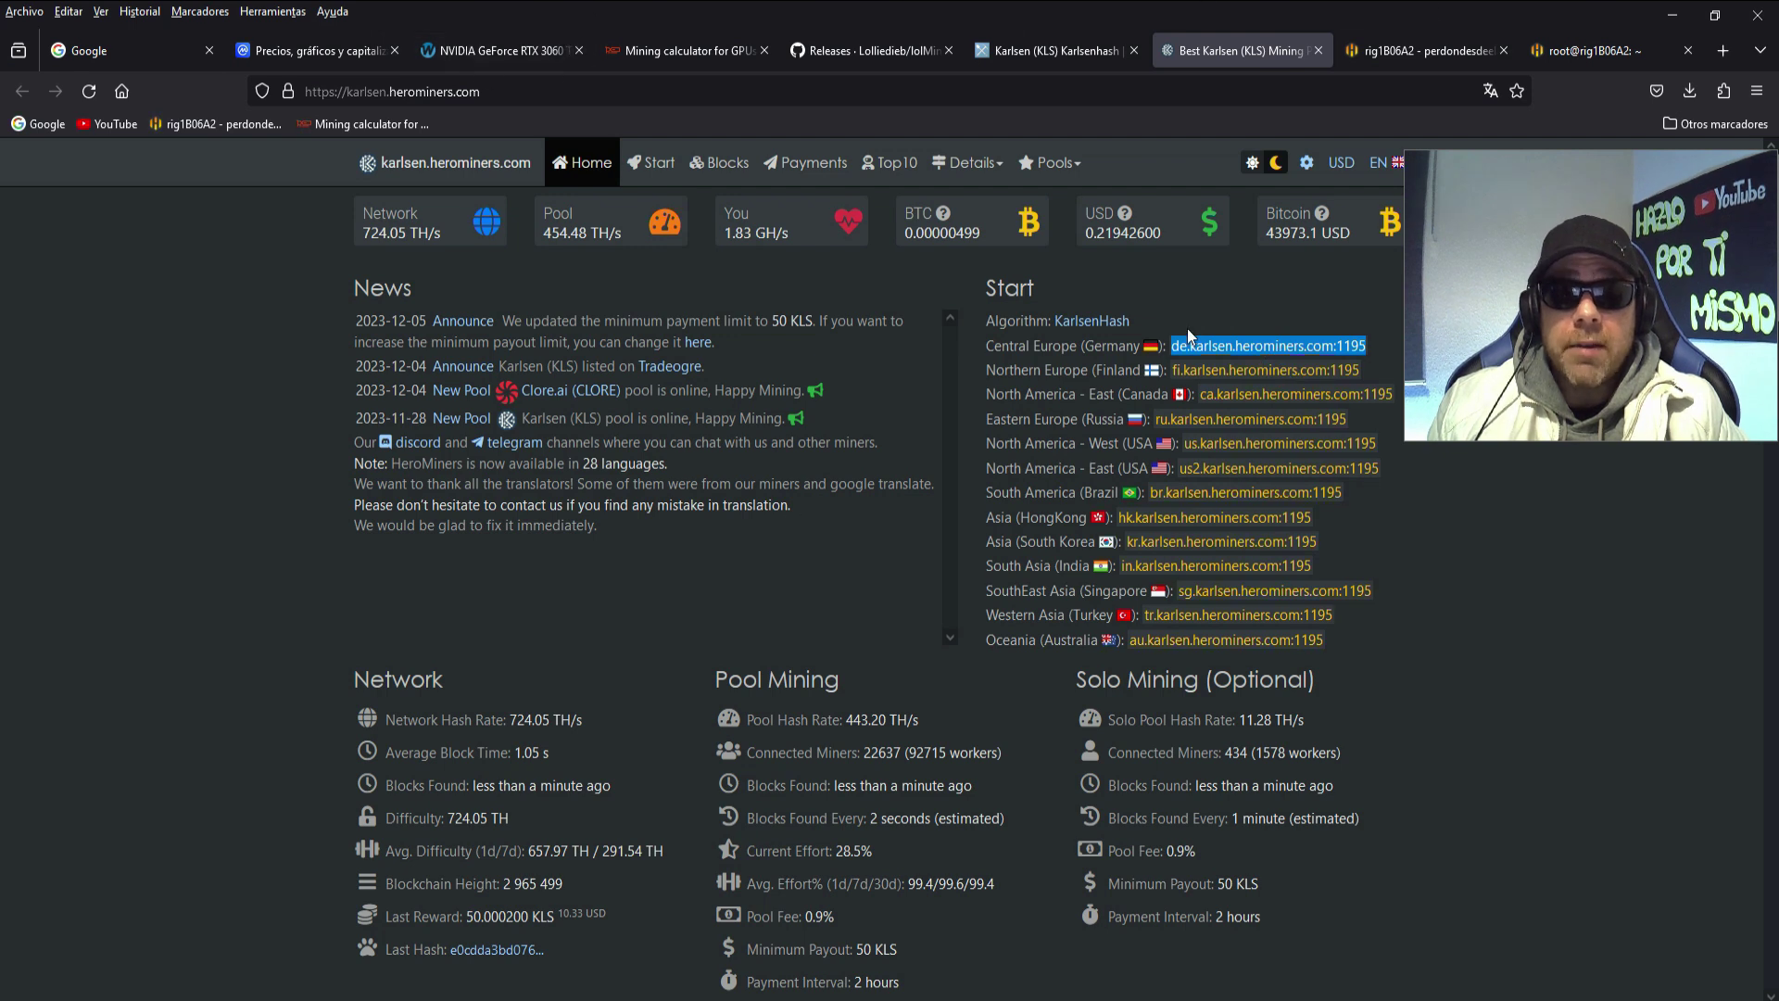
{"action": "left_click_drag", "start_coordinate": [1227, 443], "coordinate": [1320, 553]}
{"action": "left_click", "coordinate": [1490, 596]}
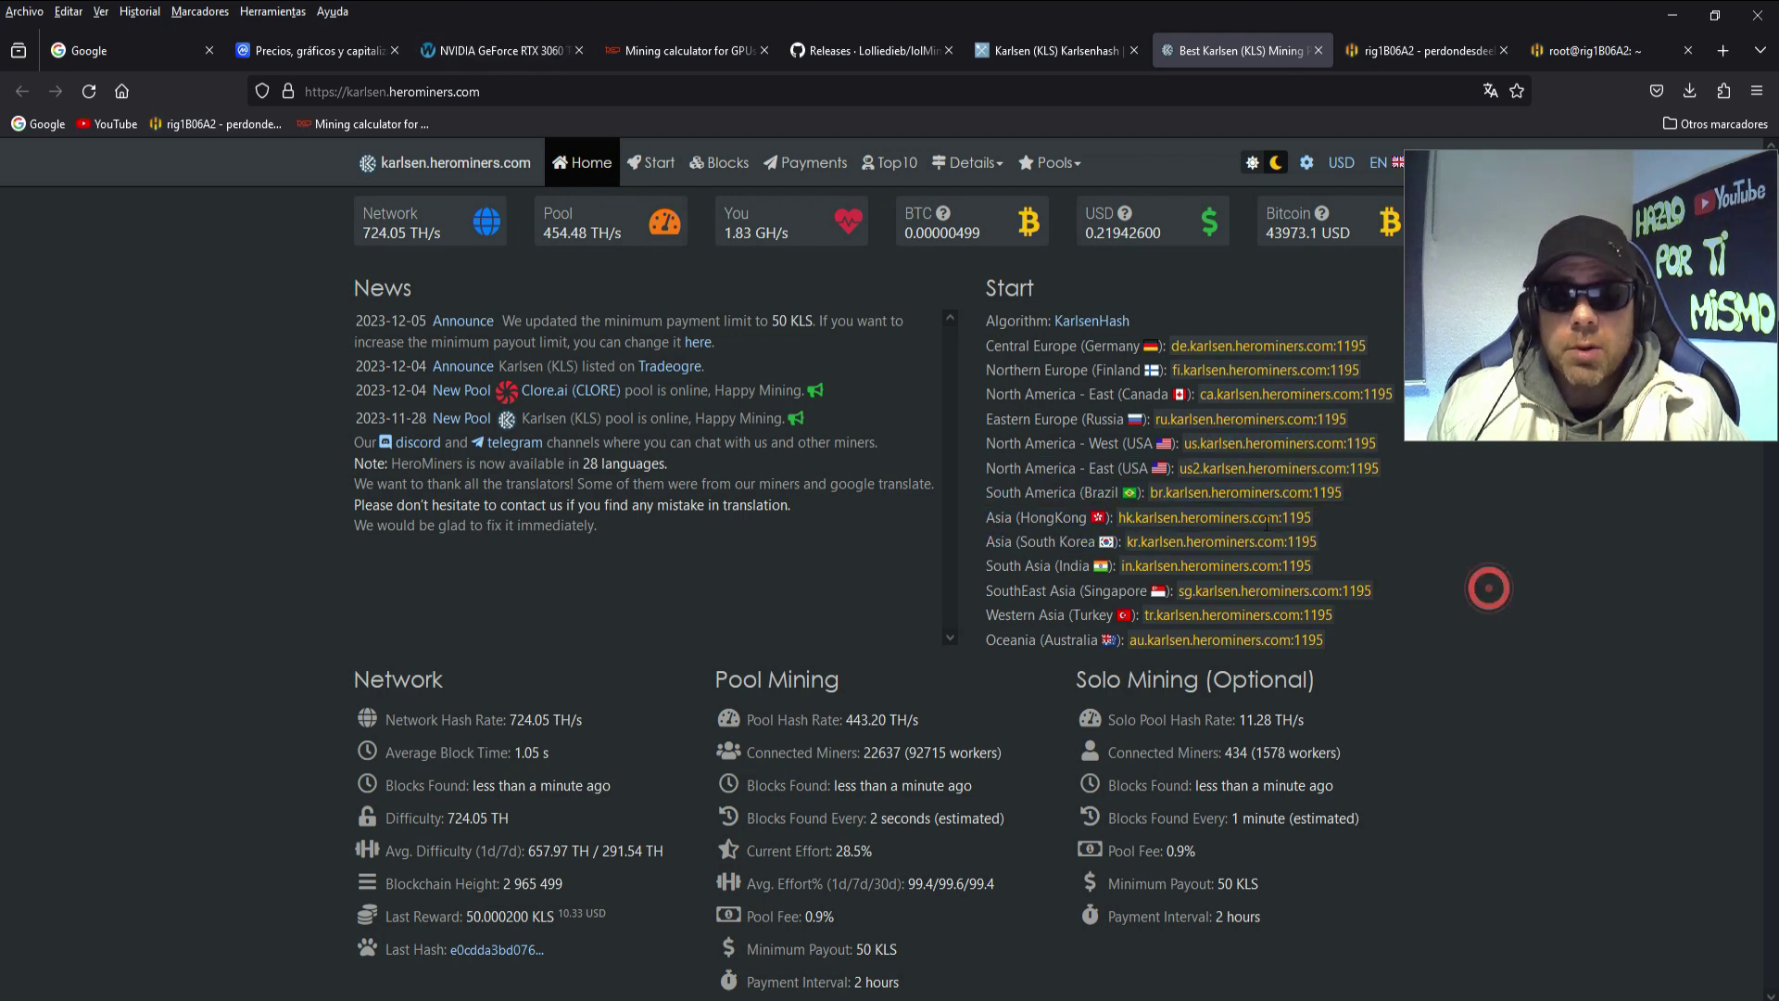
- Return to the batch file in Notepad and set the POOL value to de.karlsen.herominers.com:1195
{"action": "key", "text": "alt+Tab"}
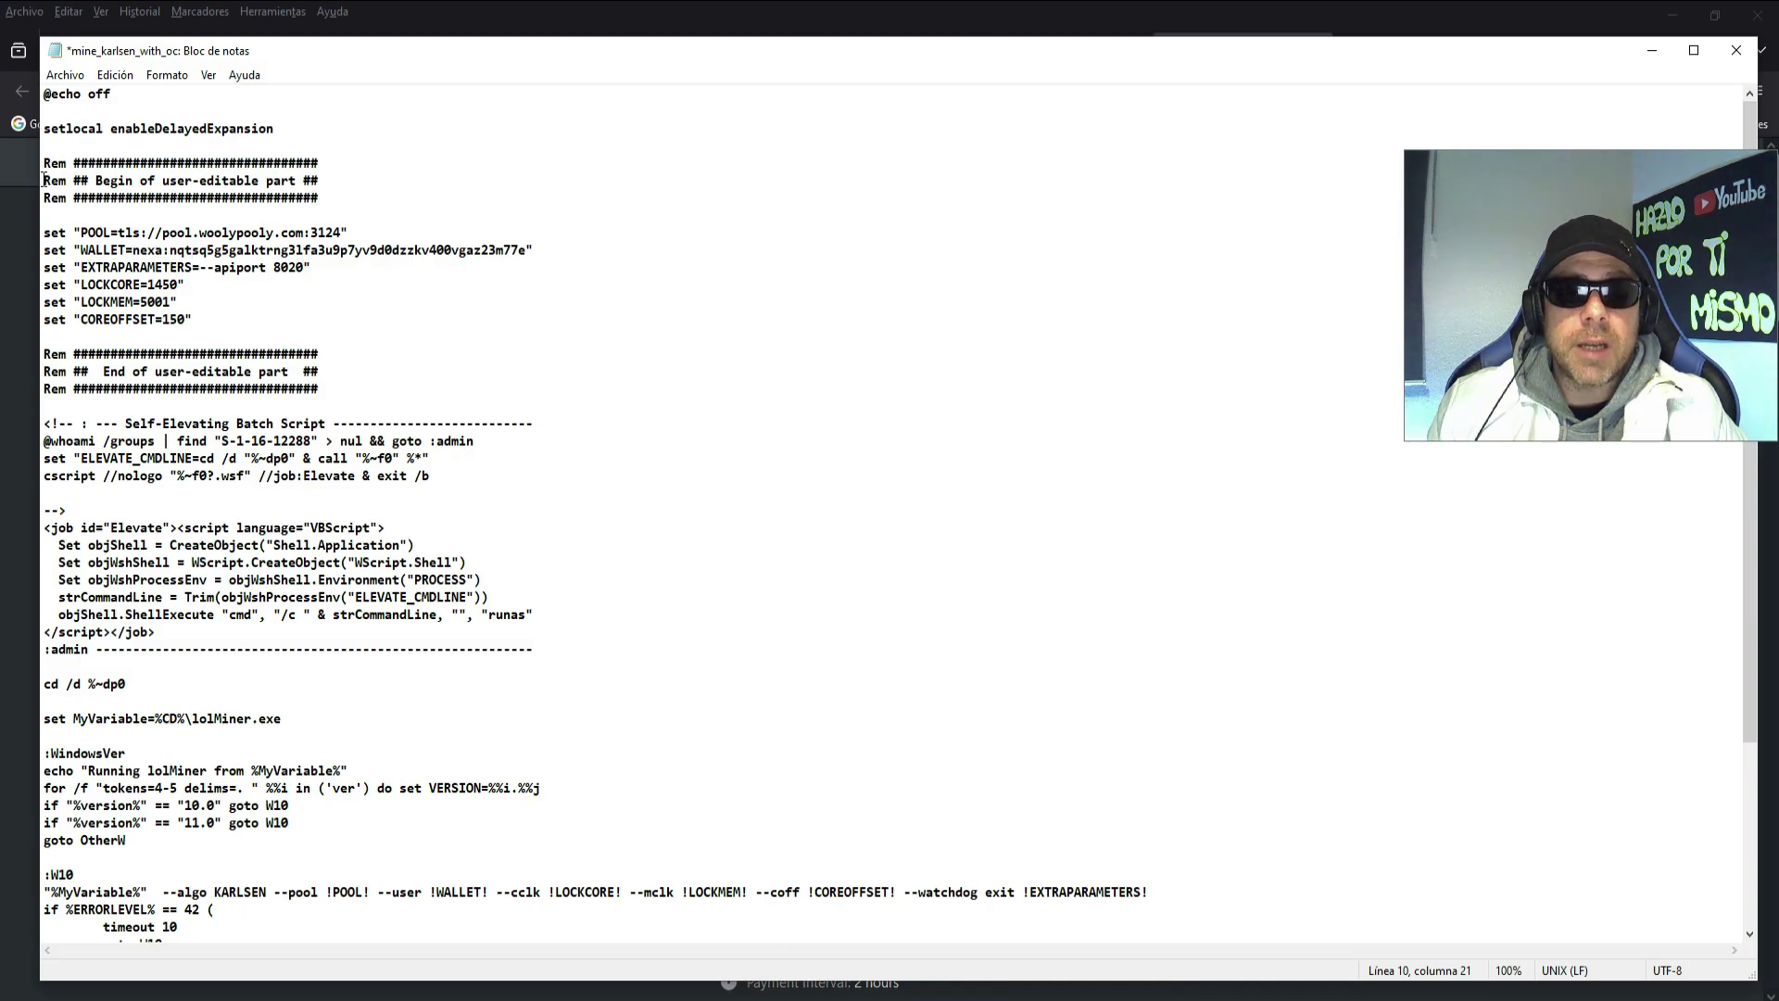
{"action": "left_click", "coordinate": [122, 231]}
{"action": "left_click_drag", "start_coordinate": [122, 231], "coordinate": [351, 228]}
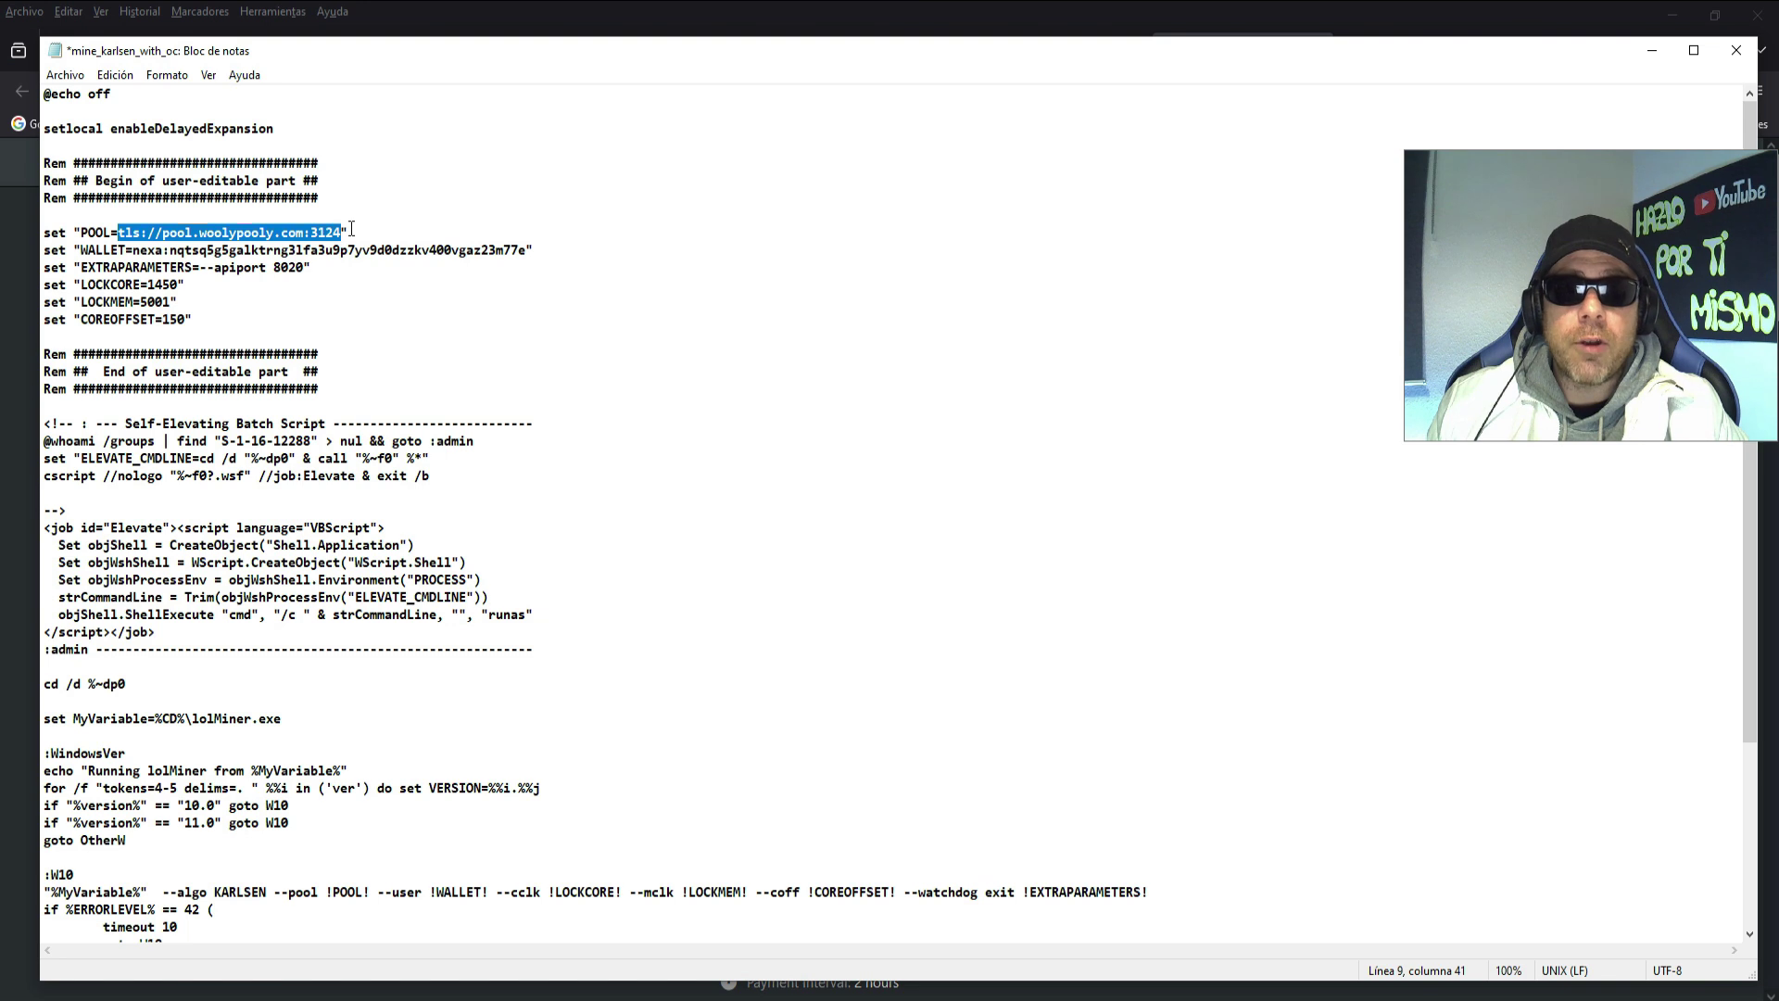
{"action": "right_click", "coordinate": [303, 228]}
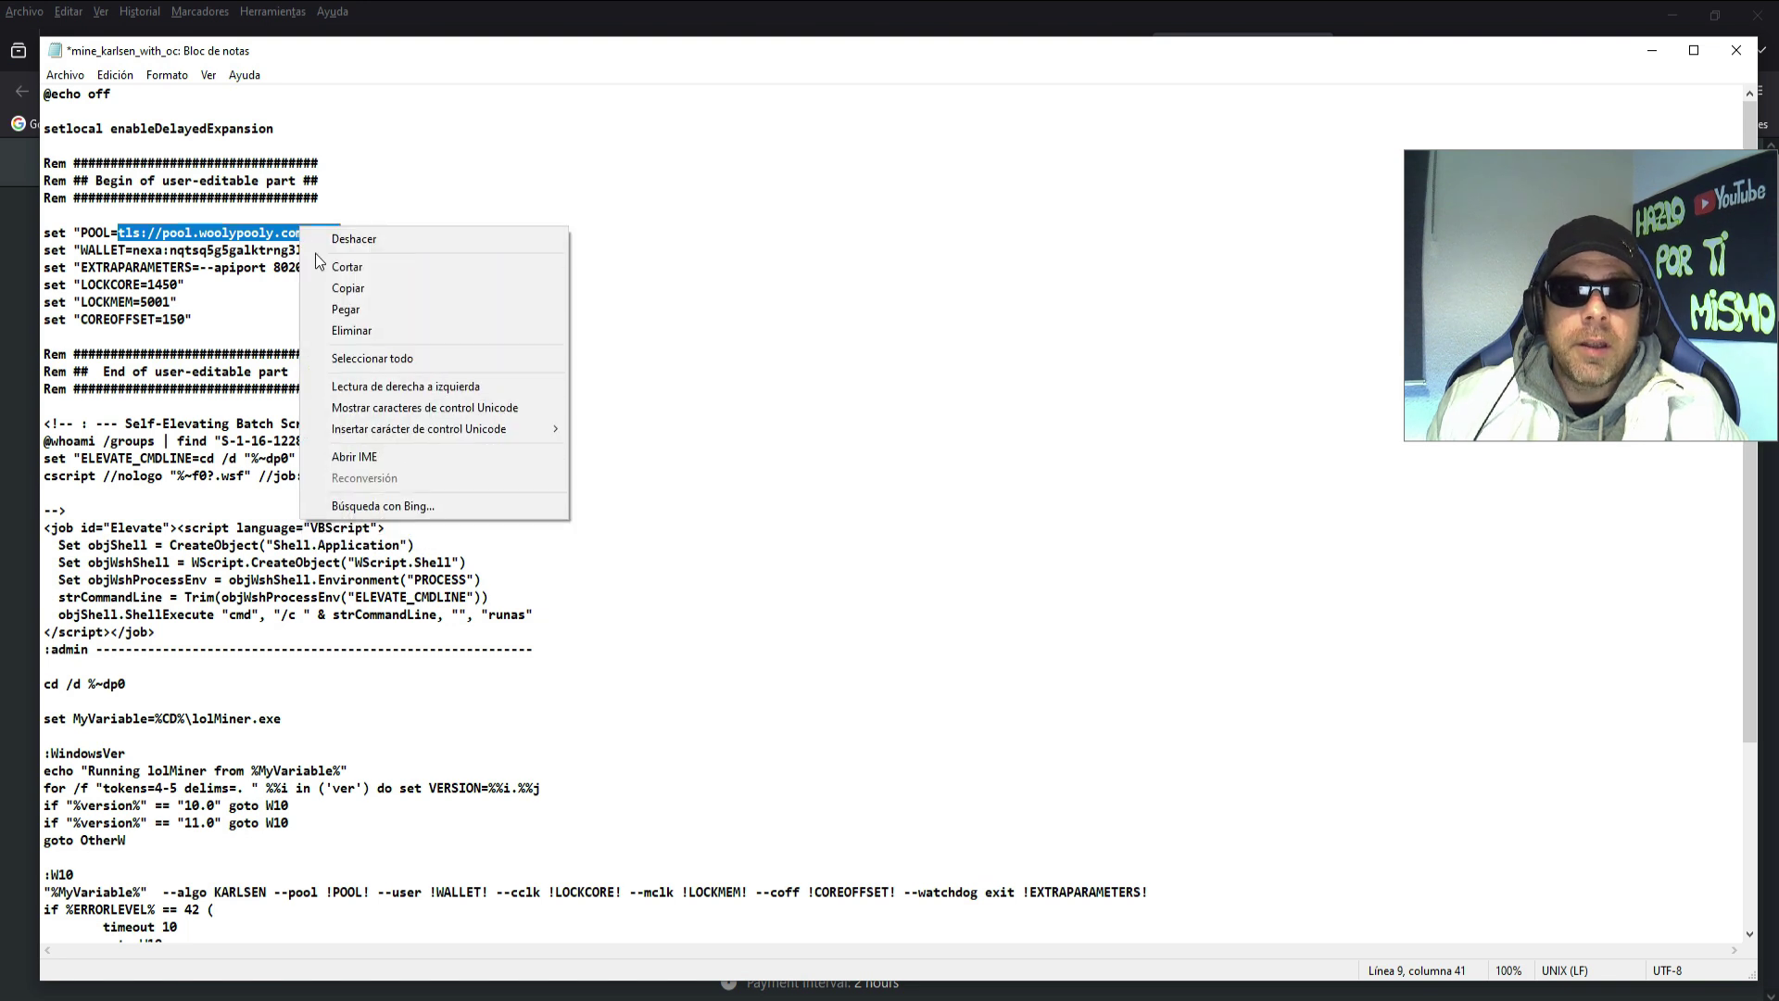
{"action": "left_click", "coordinate": [354, 307]}
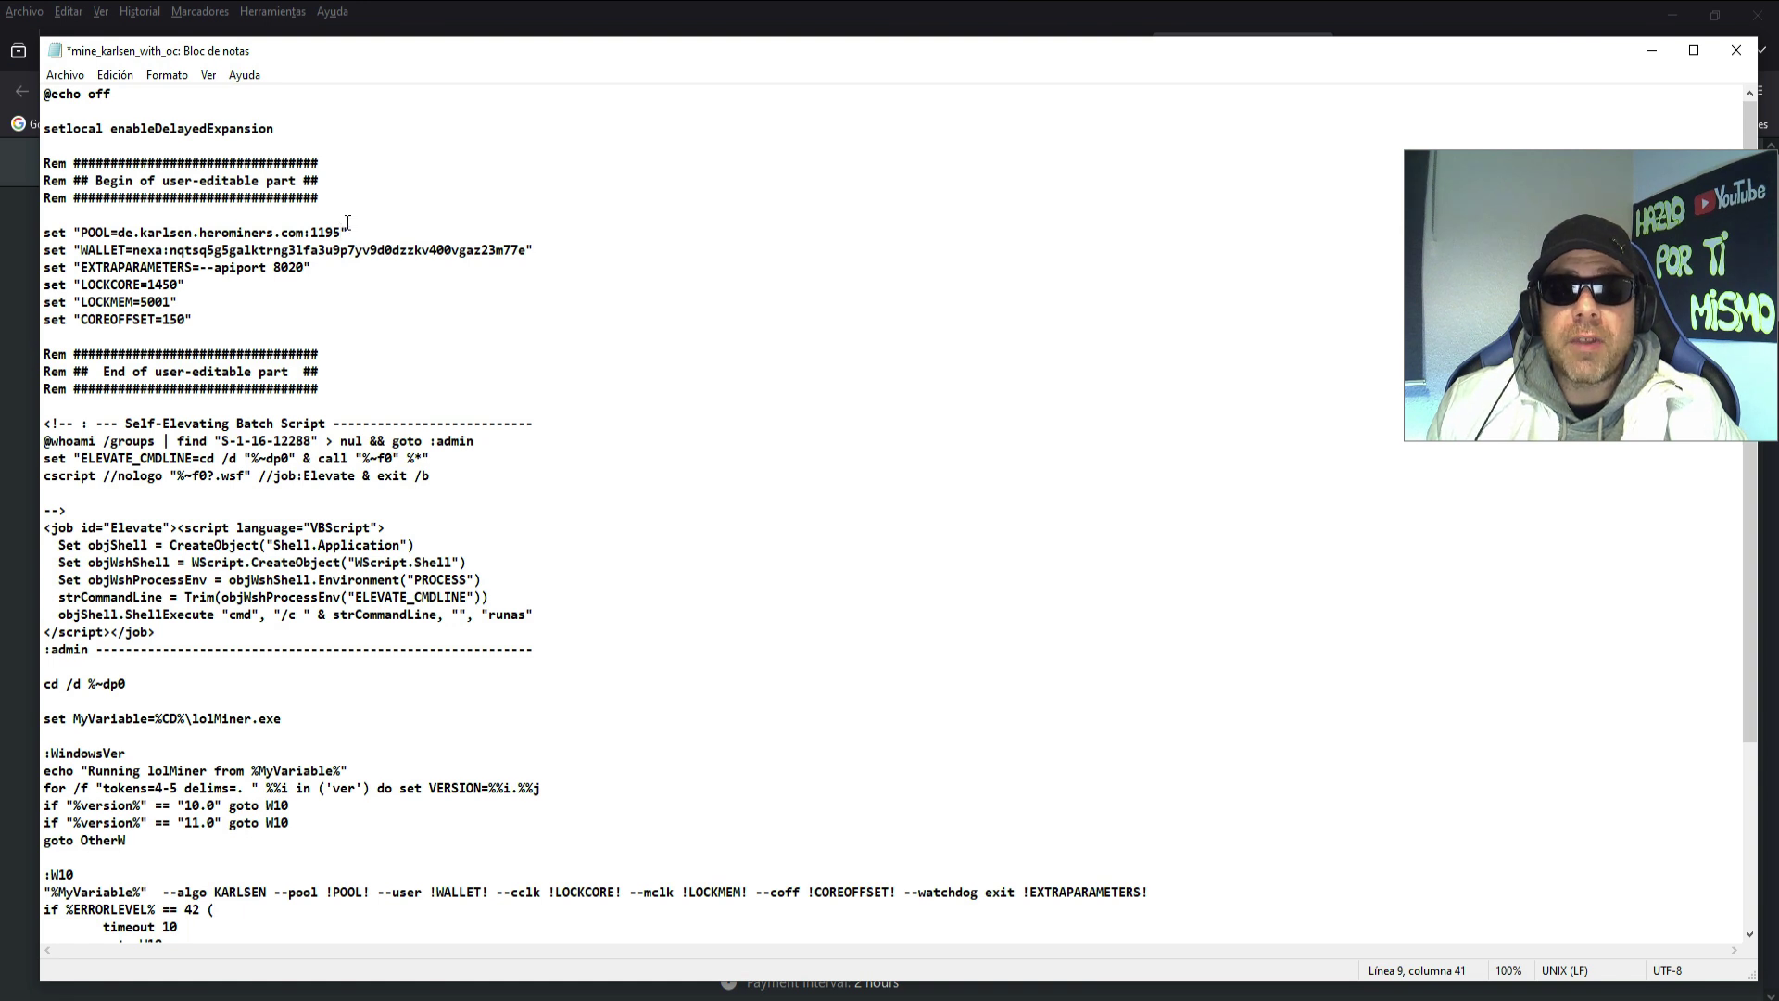
- Replace the Nexa address in the WALLET line with the Karlsen wallet address and append the worker name ".3060ti"
{"action": "left_click", "coordinate": [542, 247]}
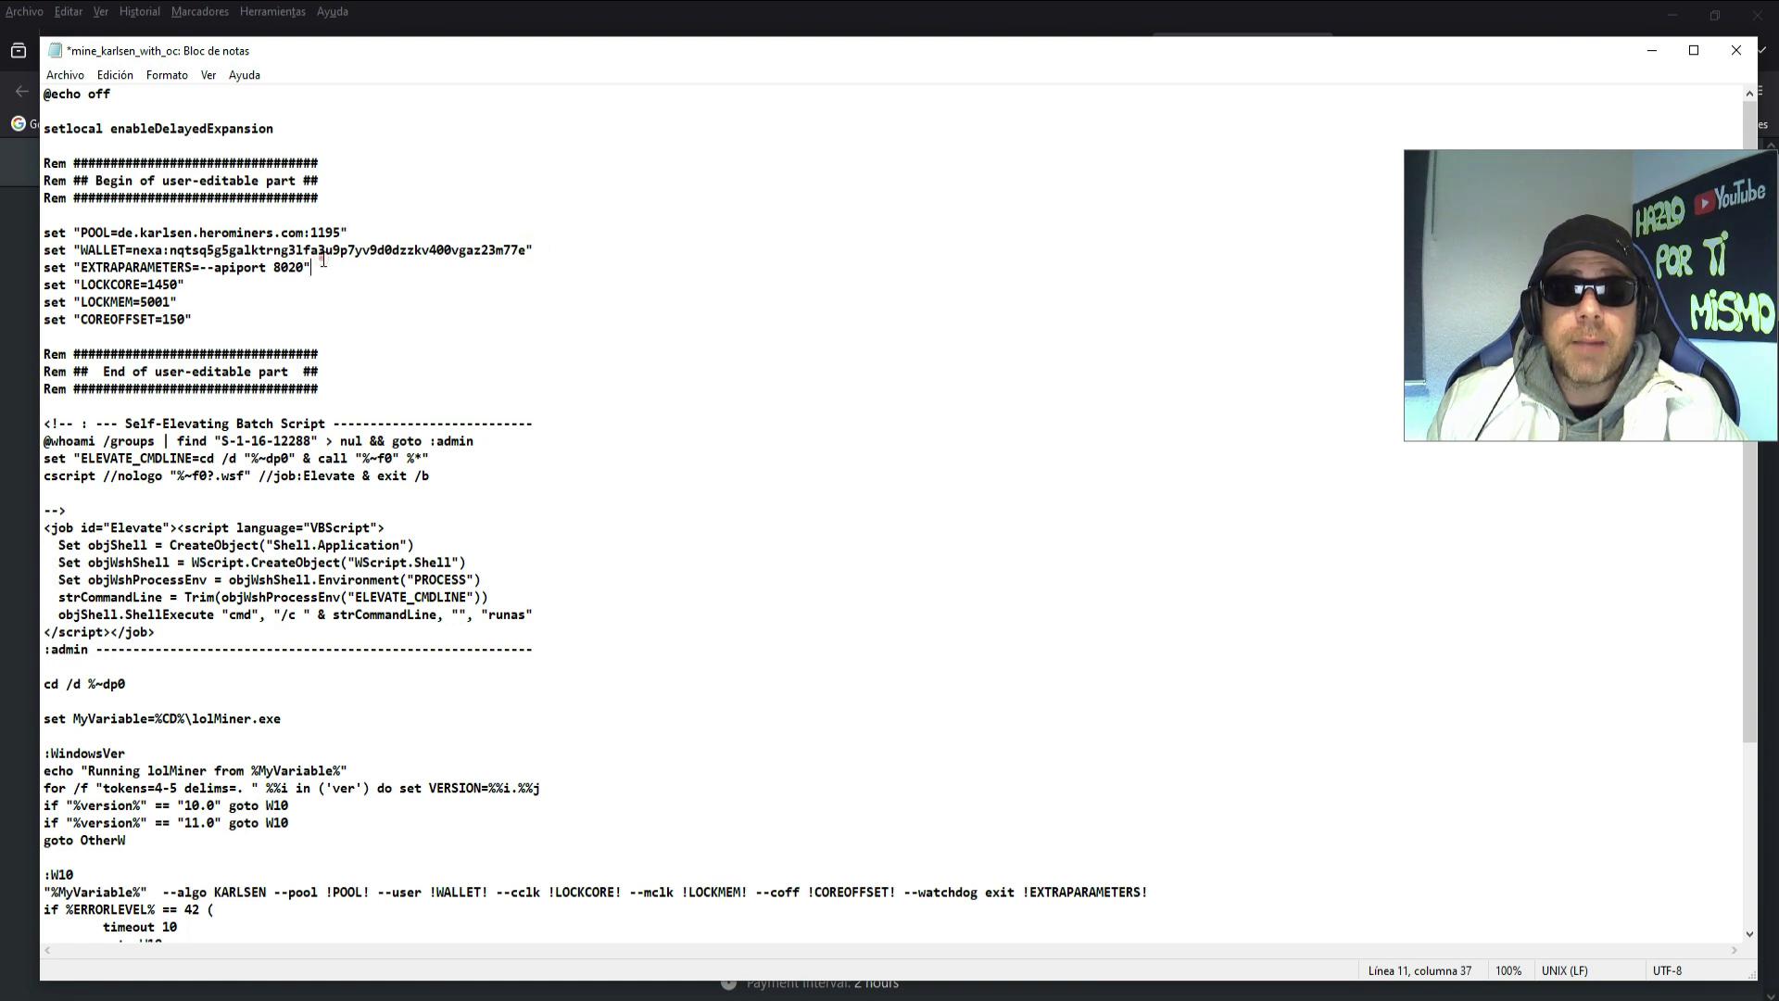
{"action": "left_click", "coordinate": [195, 300]}
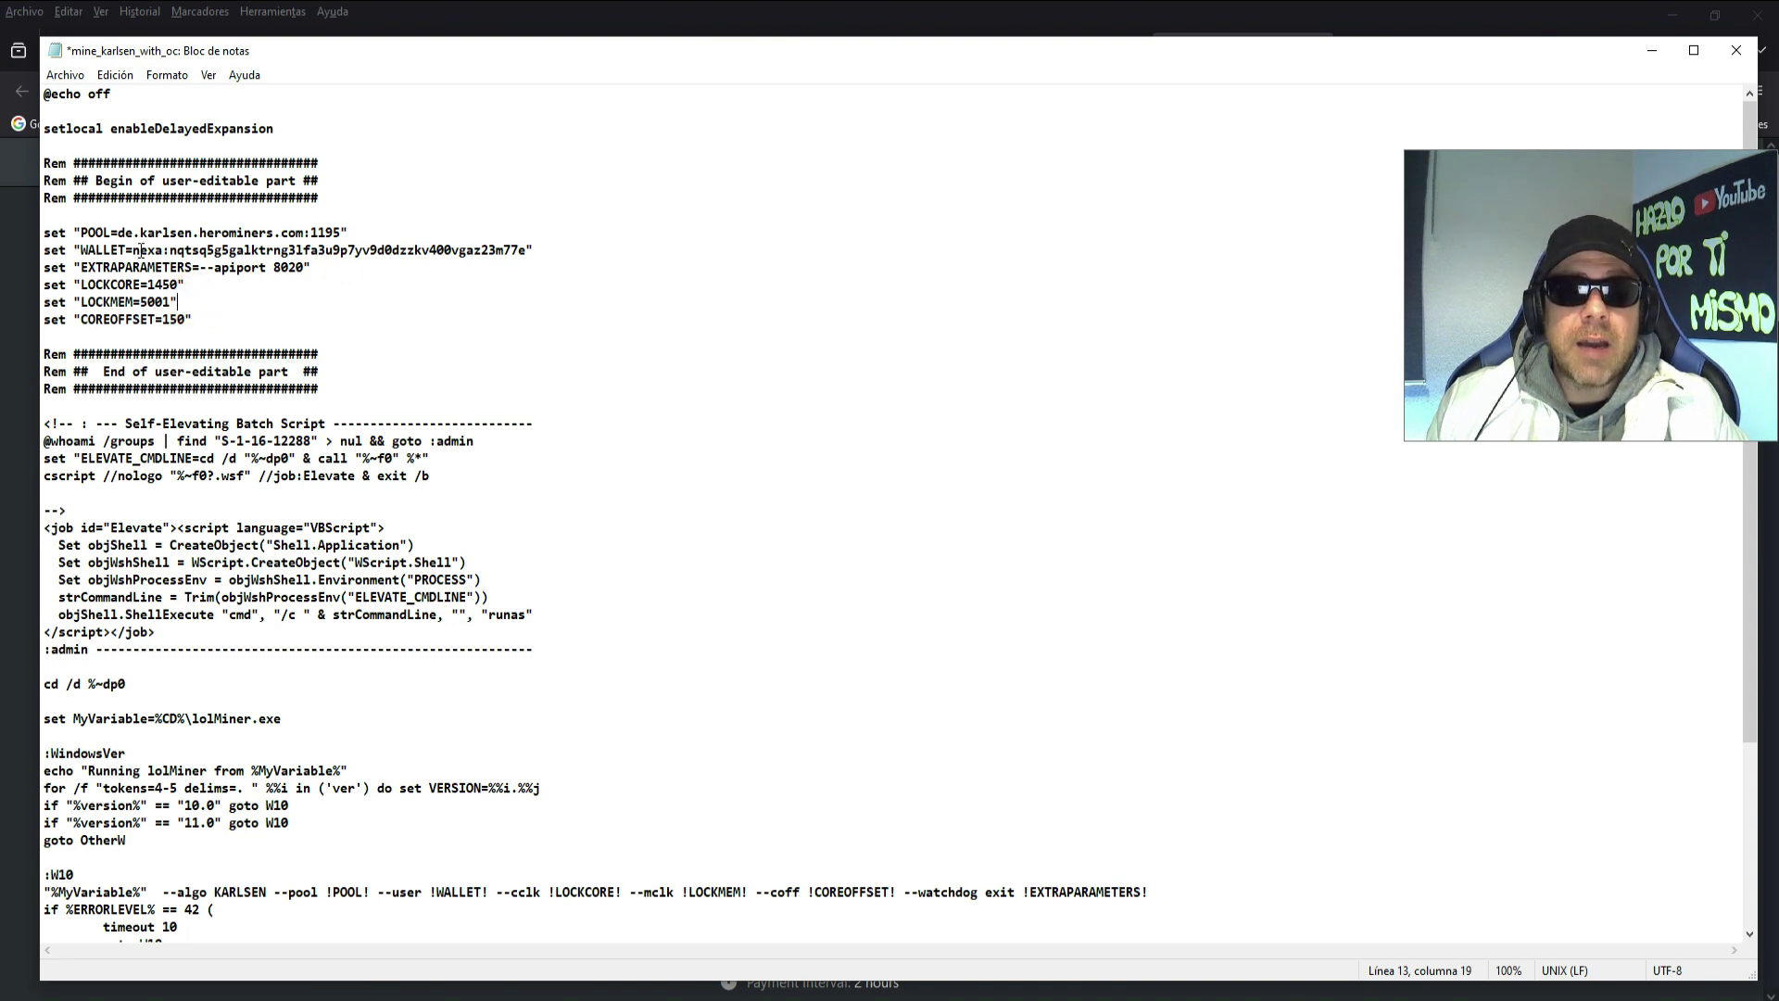
{"action": "left_click_drag", "start_coordinate": [133, 250], "coordinate": [497, 253]}
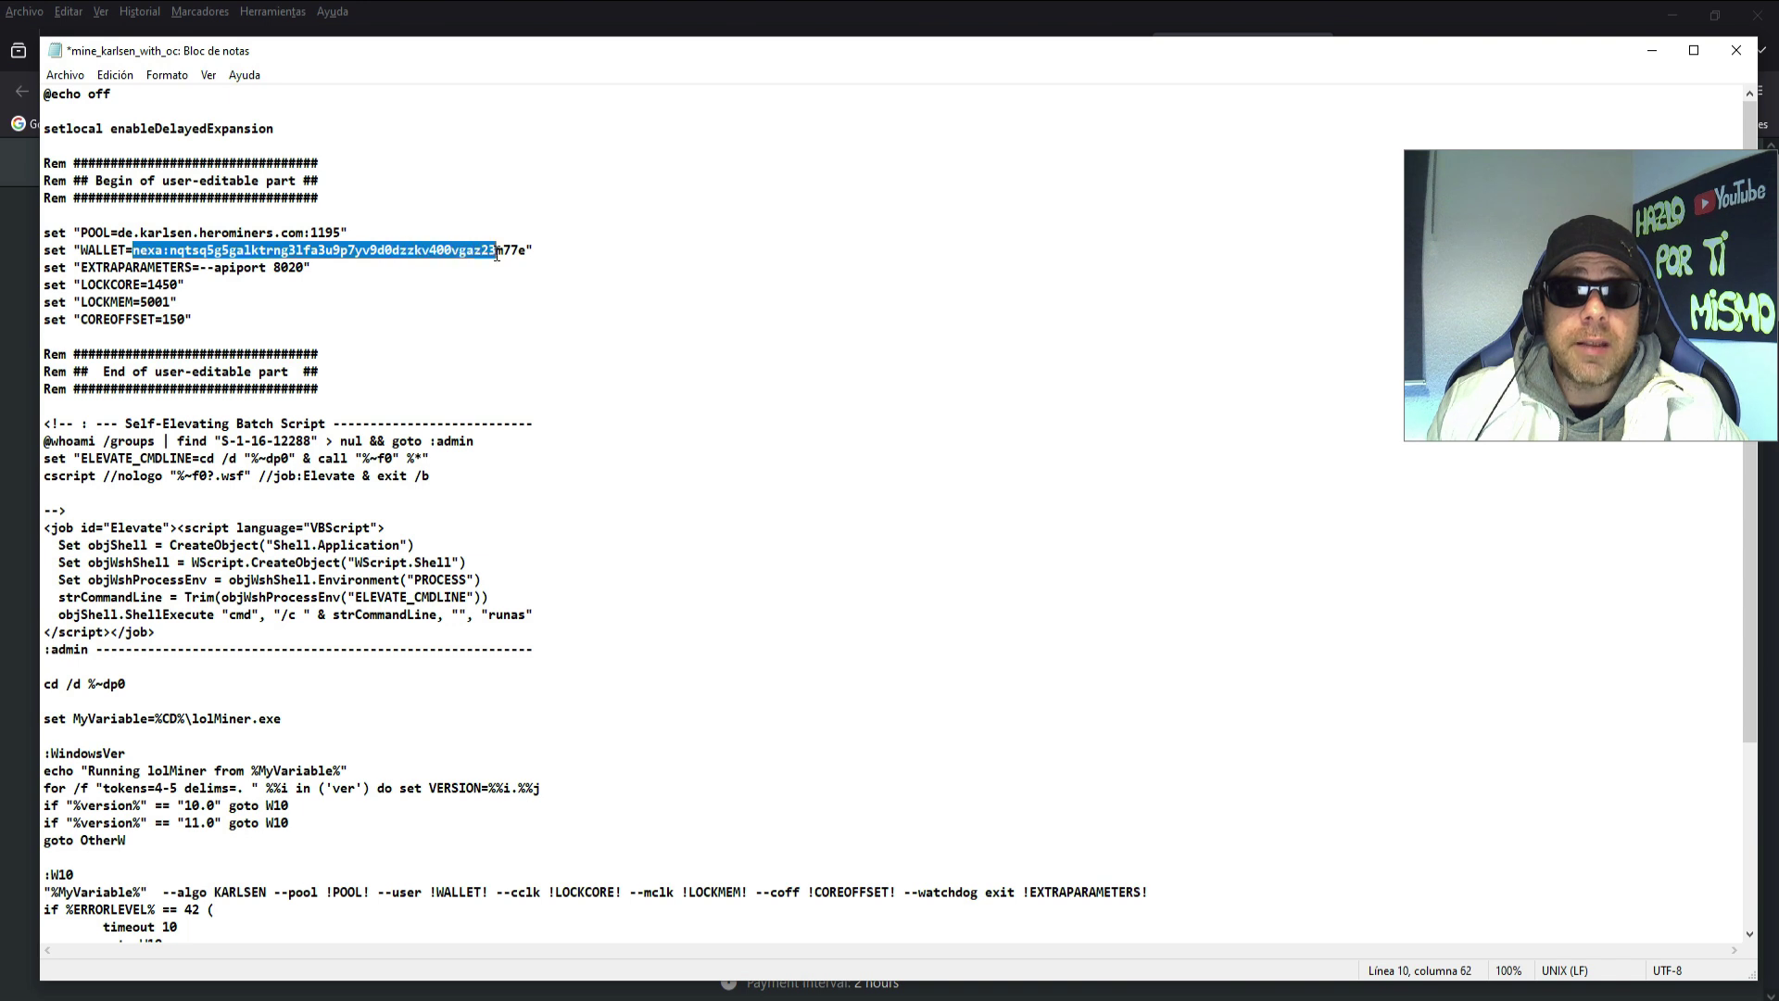
{"action": "left_click_drag", "start_coordinate": [132, 250], "coordinate": [511, 253]}
{"action": "right_click", "coordinate": [512, 253]}
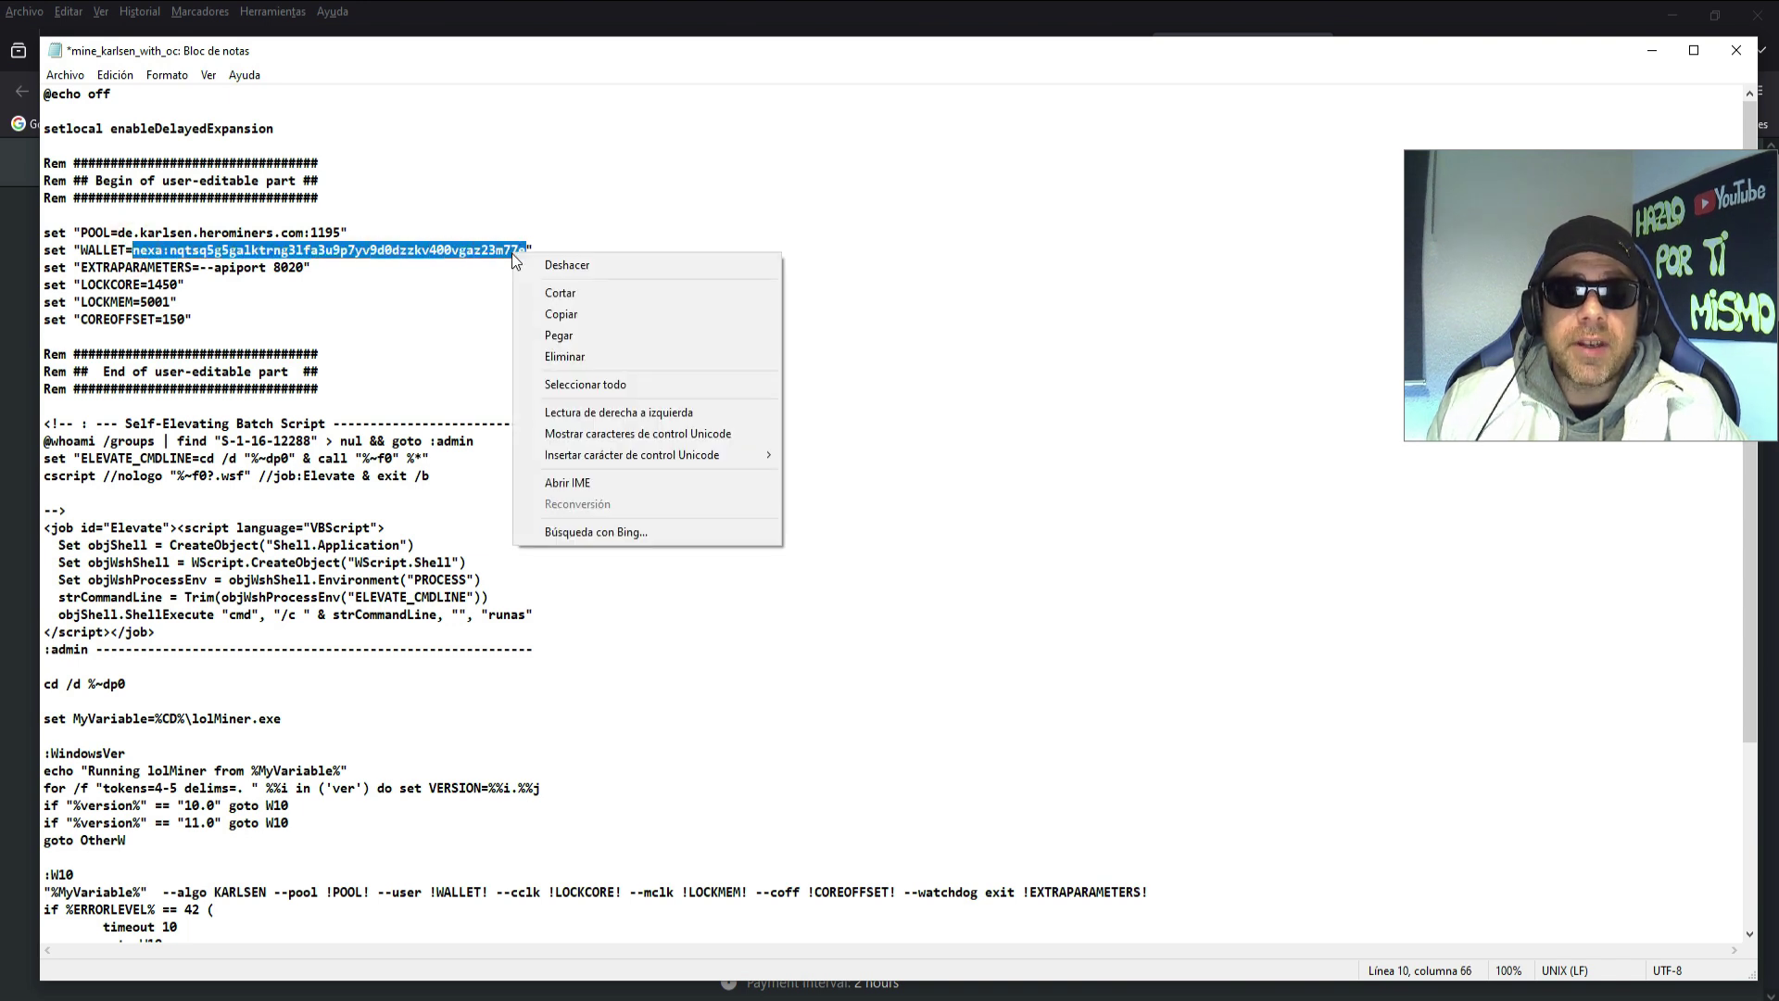
{"action": "left_click", "coordinate": [574, 335]}
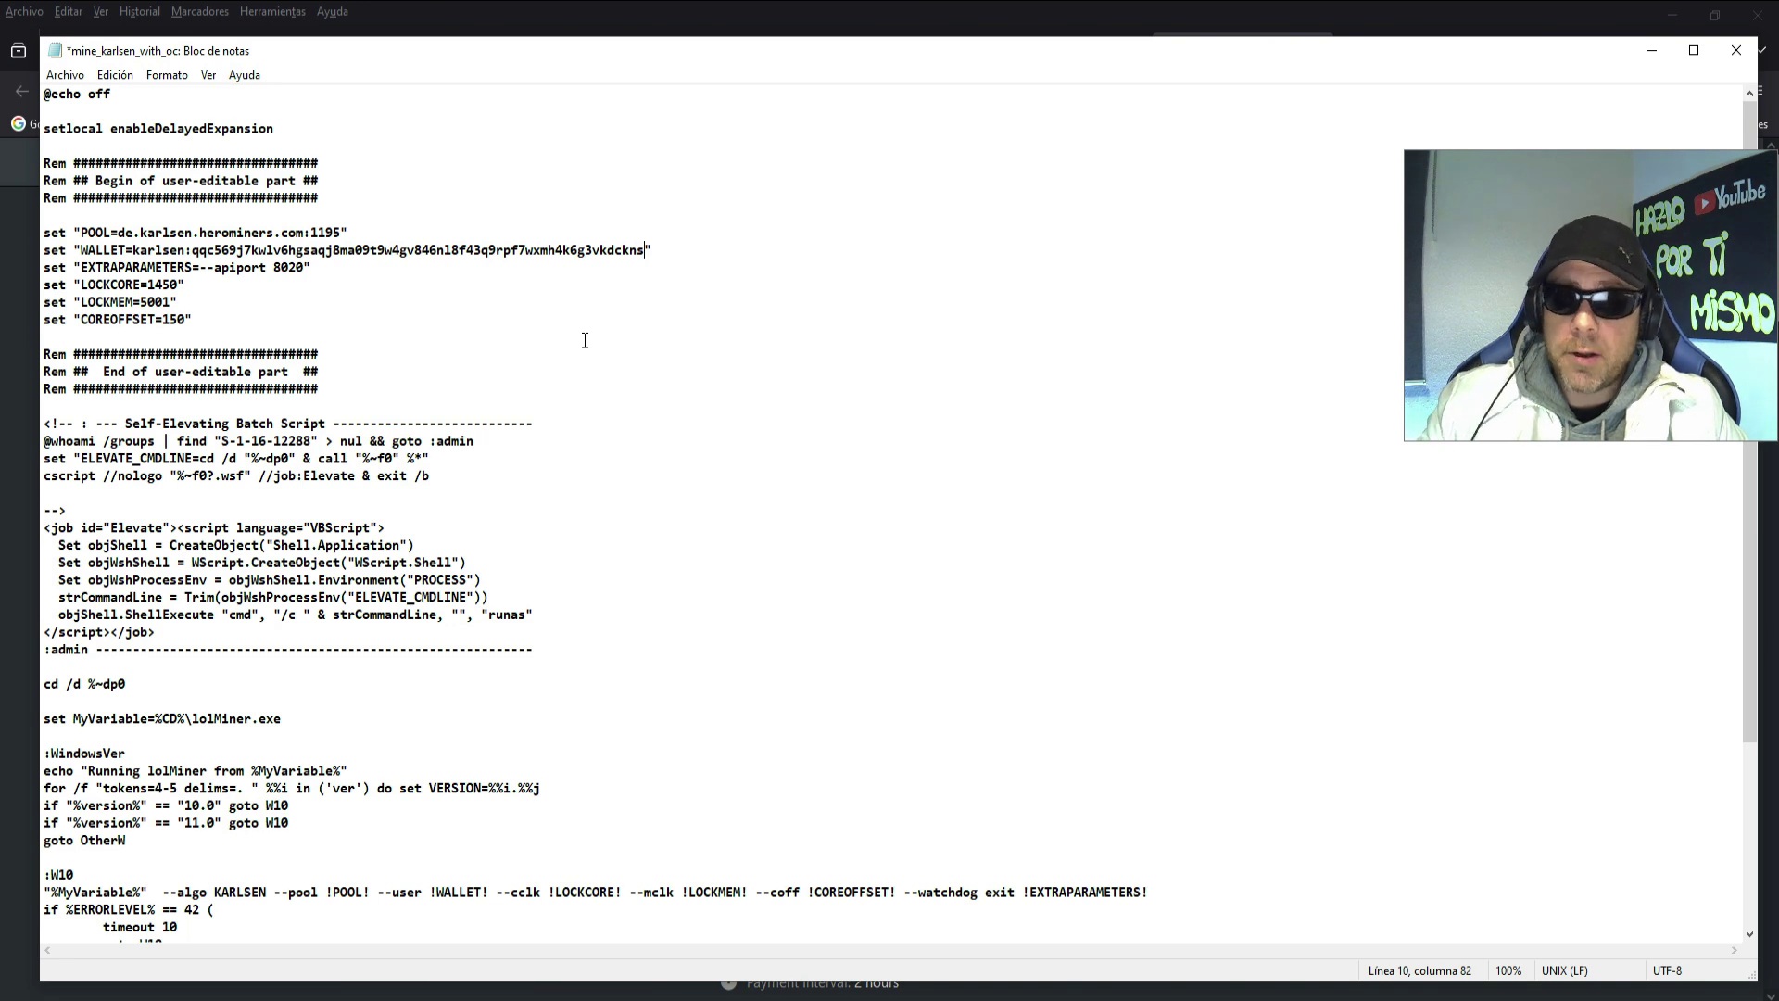
{"action": "type", "text": ".306"}
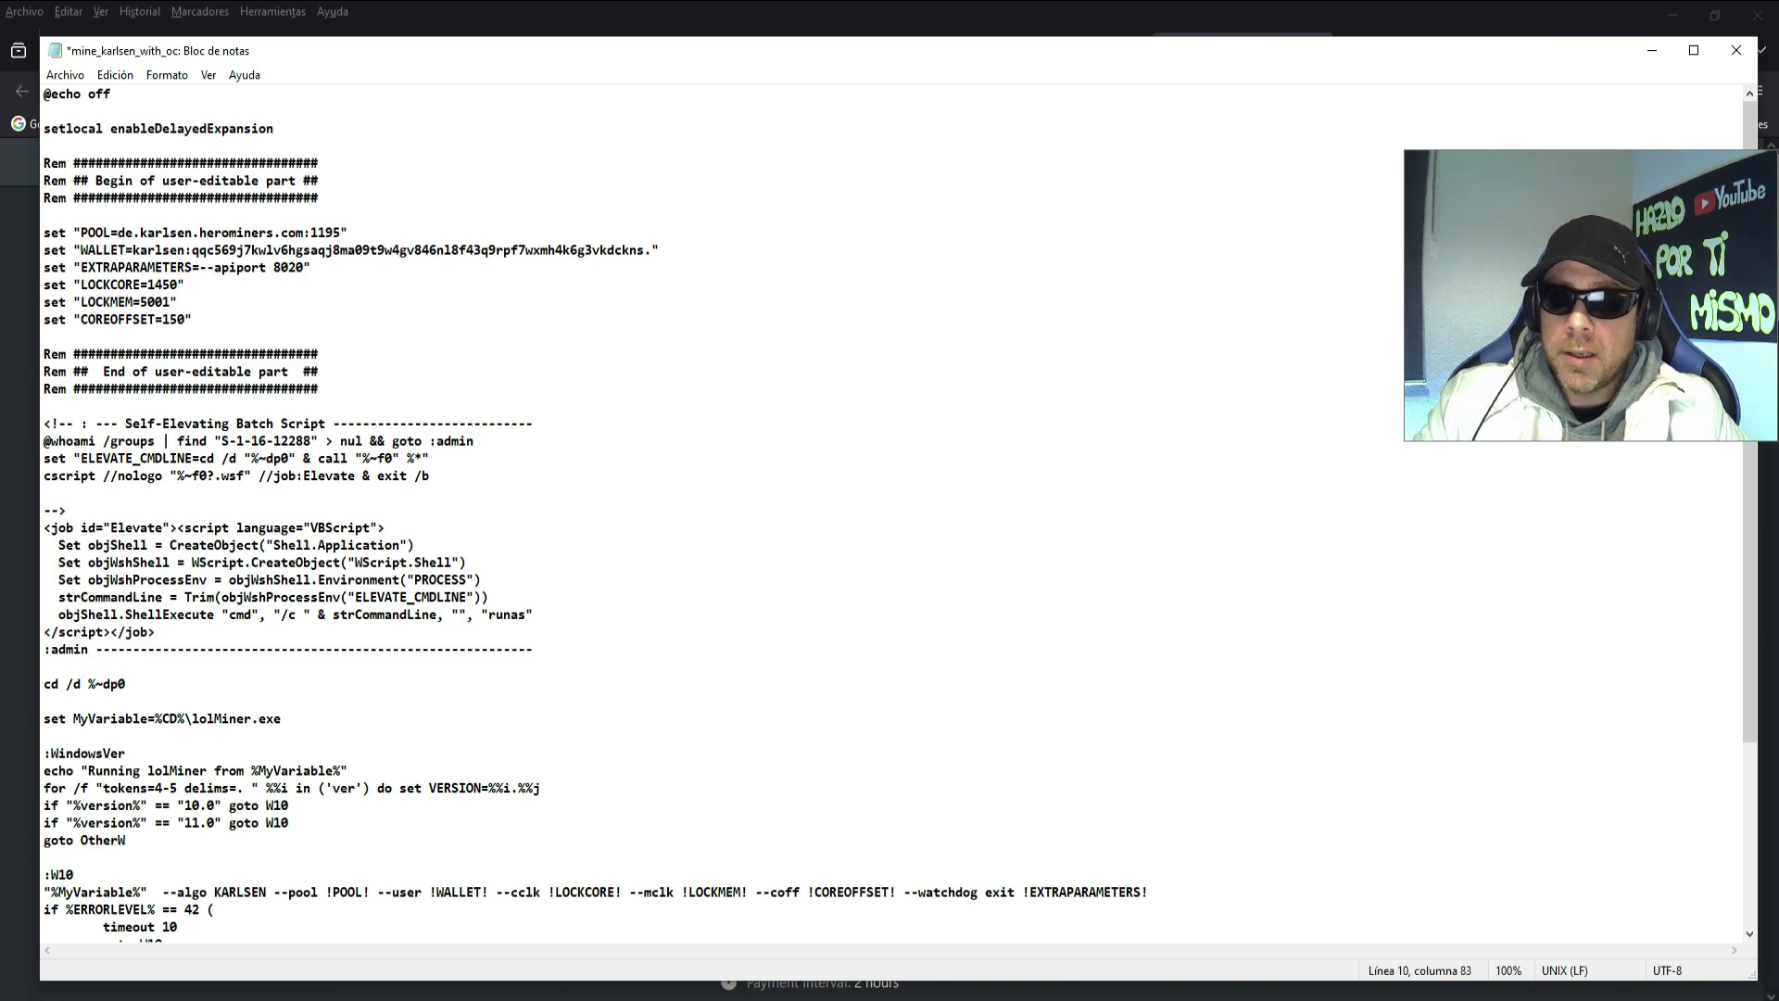
{"action": "type", "text": "0ti"}
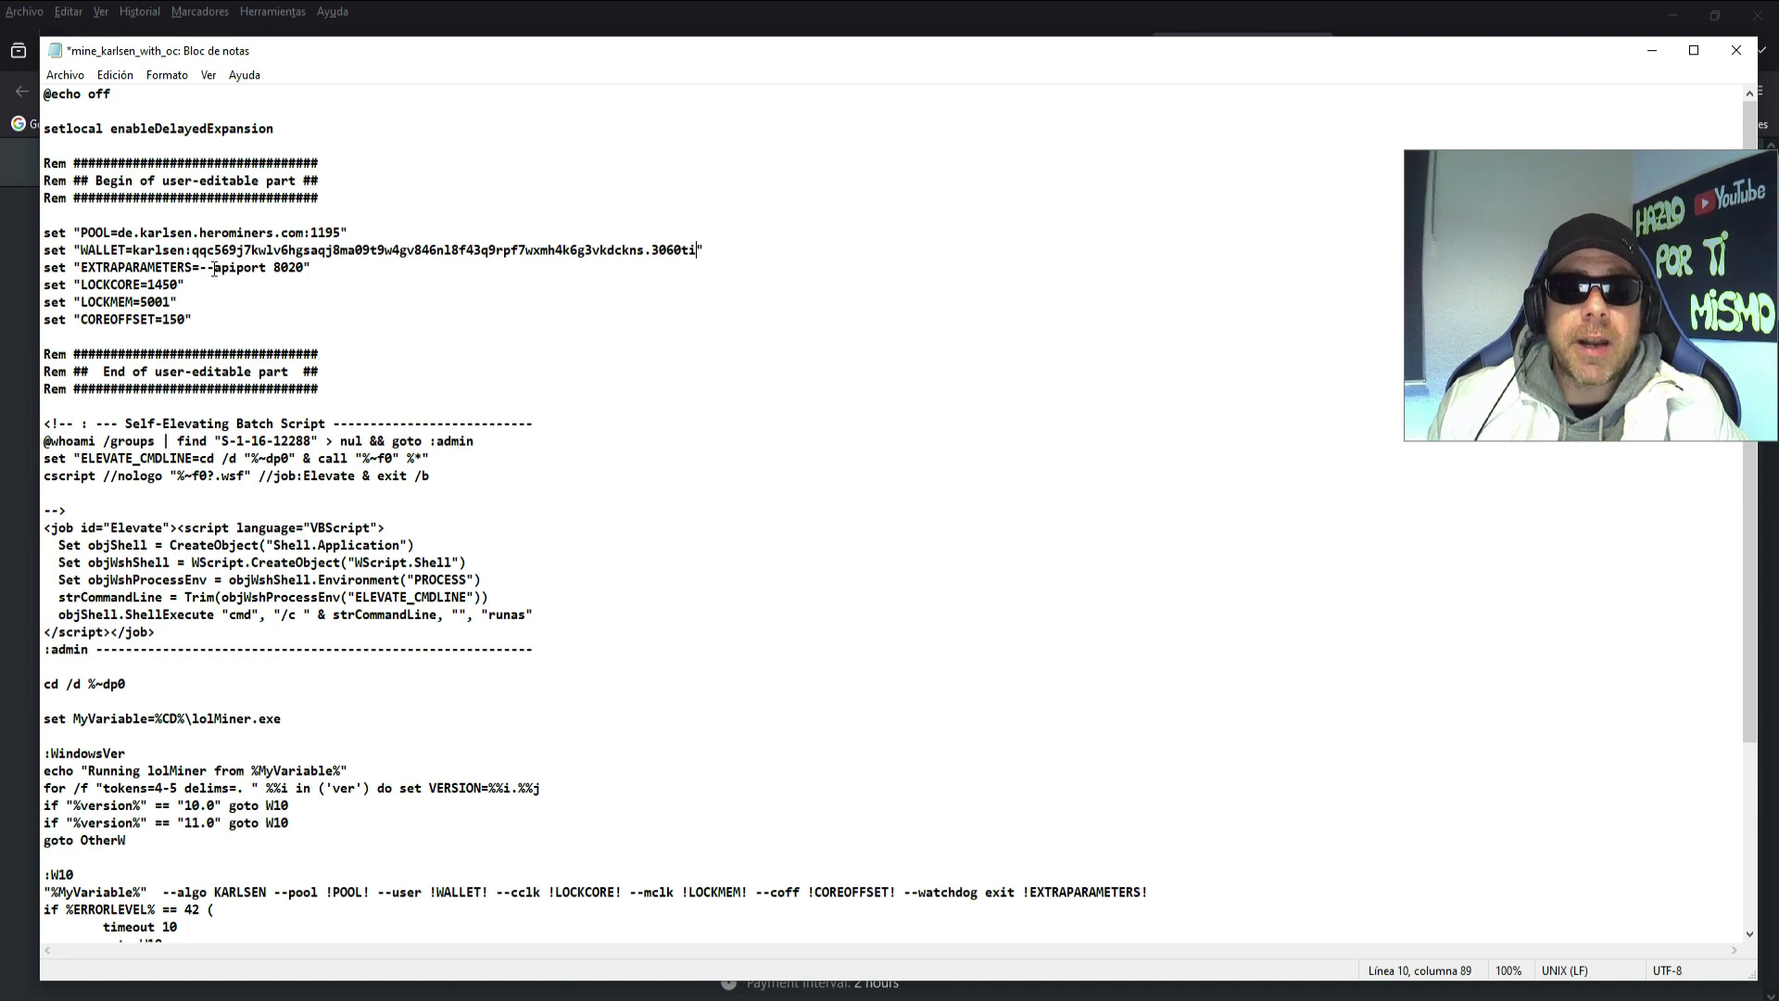
- Set the overclock values to LOCKCORE=1500, LOCKMEM=810 and COREOFFSET=250
{"action": "left_click_drag", "start_coordinate": [155, 284], "coordinate": [170, 284]}
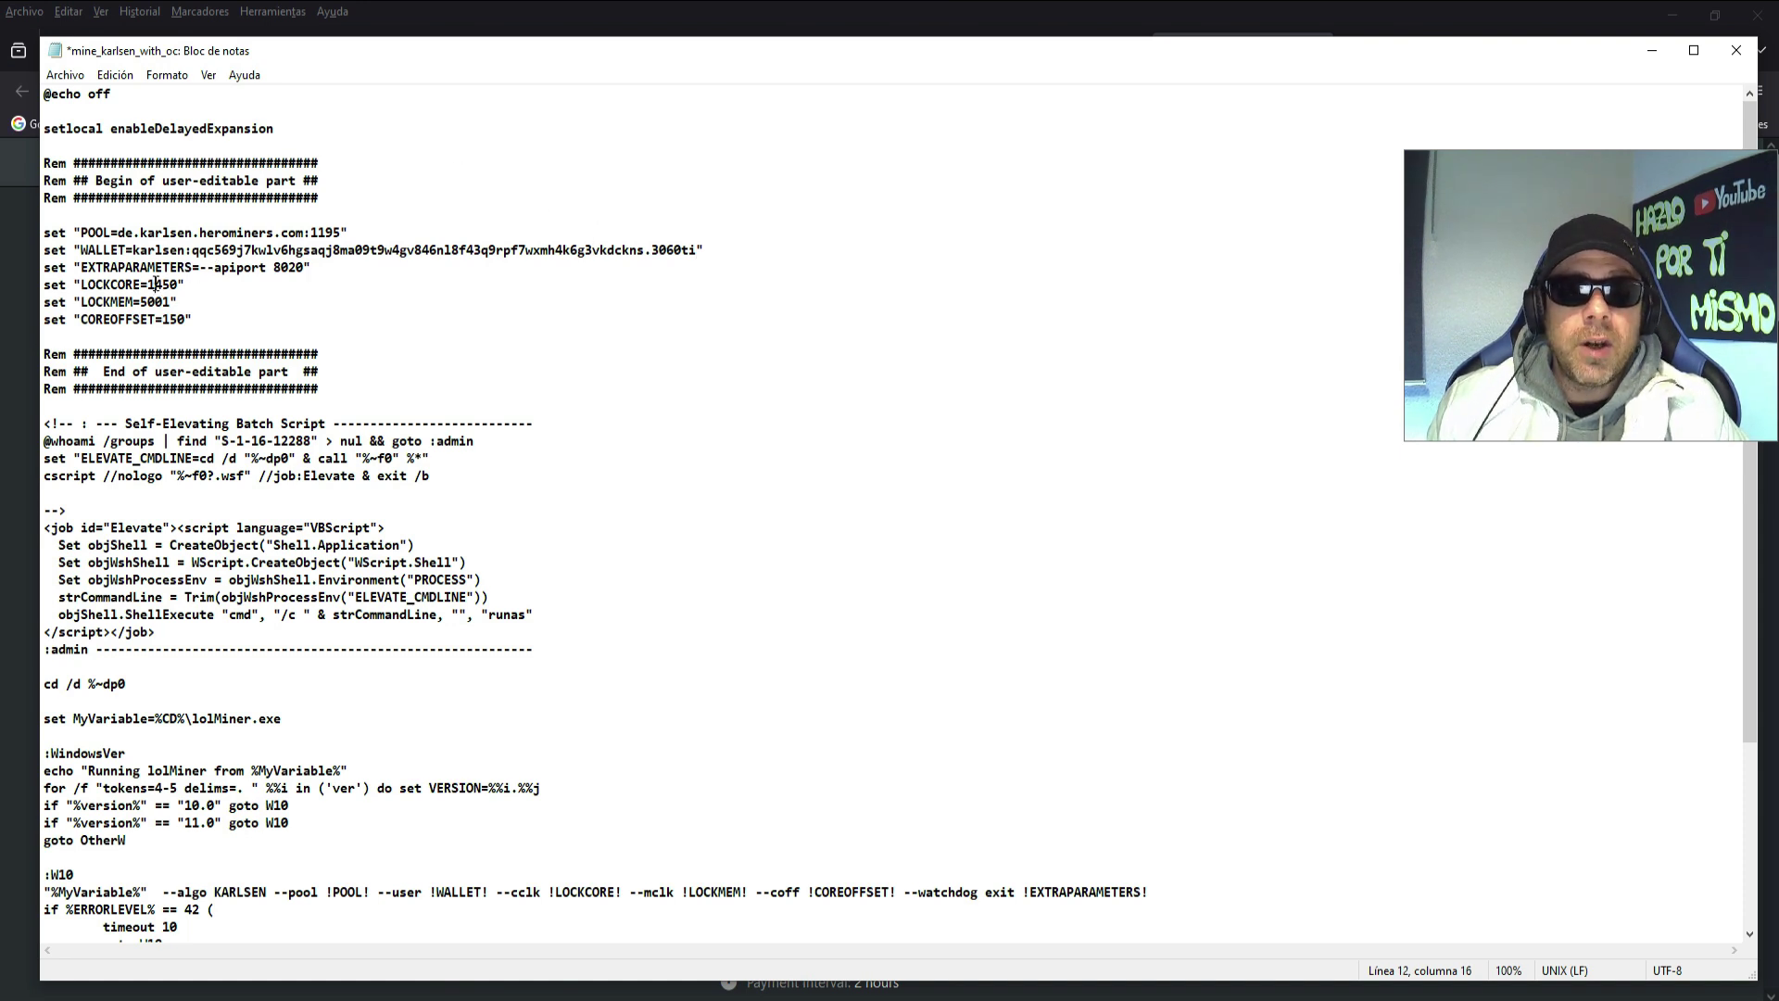
{"action": "type", "text": "50"}
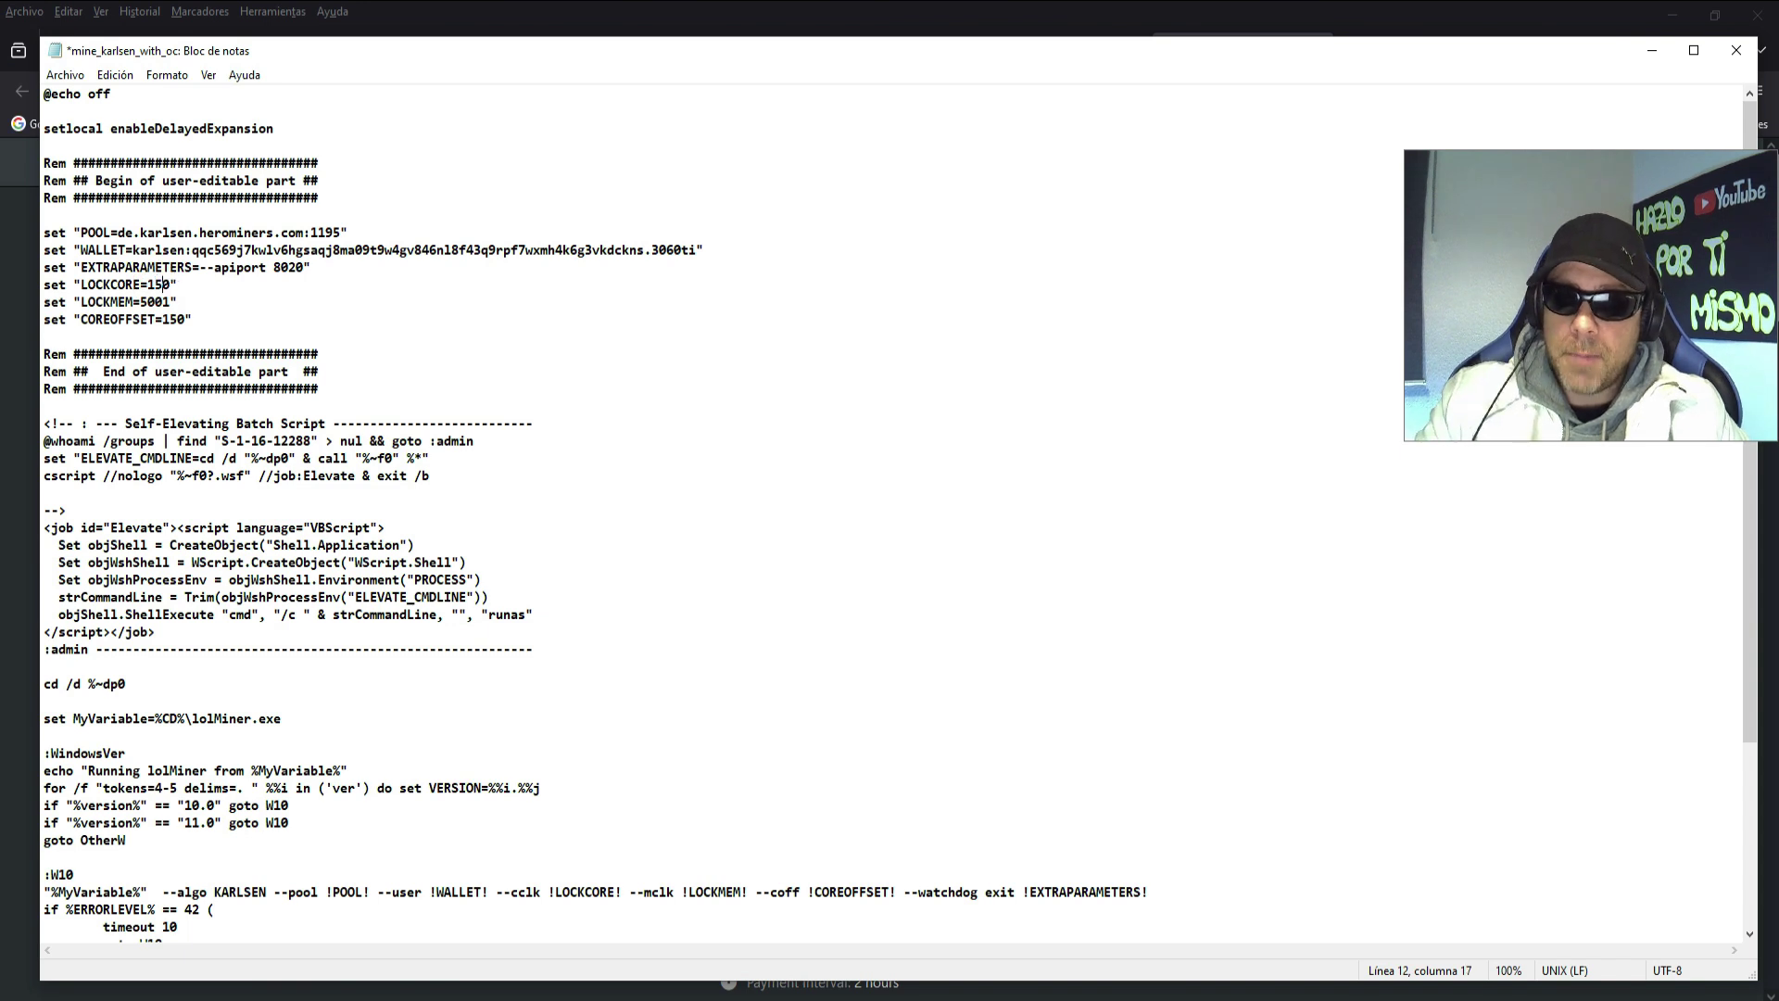
{"action": "left_click_drag", "start_coordinate": [140, 301], "coordinate": [171, 301]}
{"action": "type", "text": "810"}
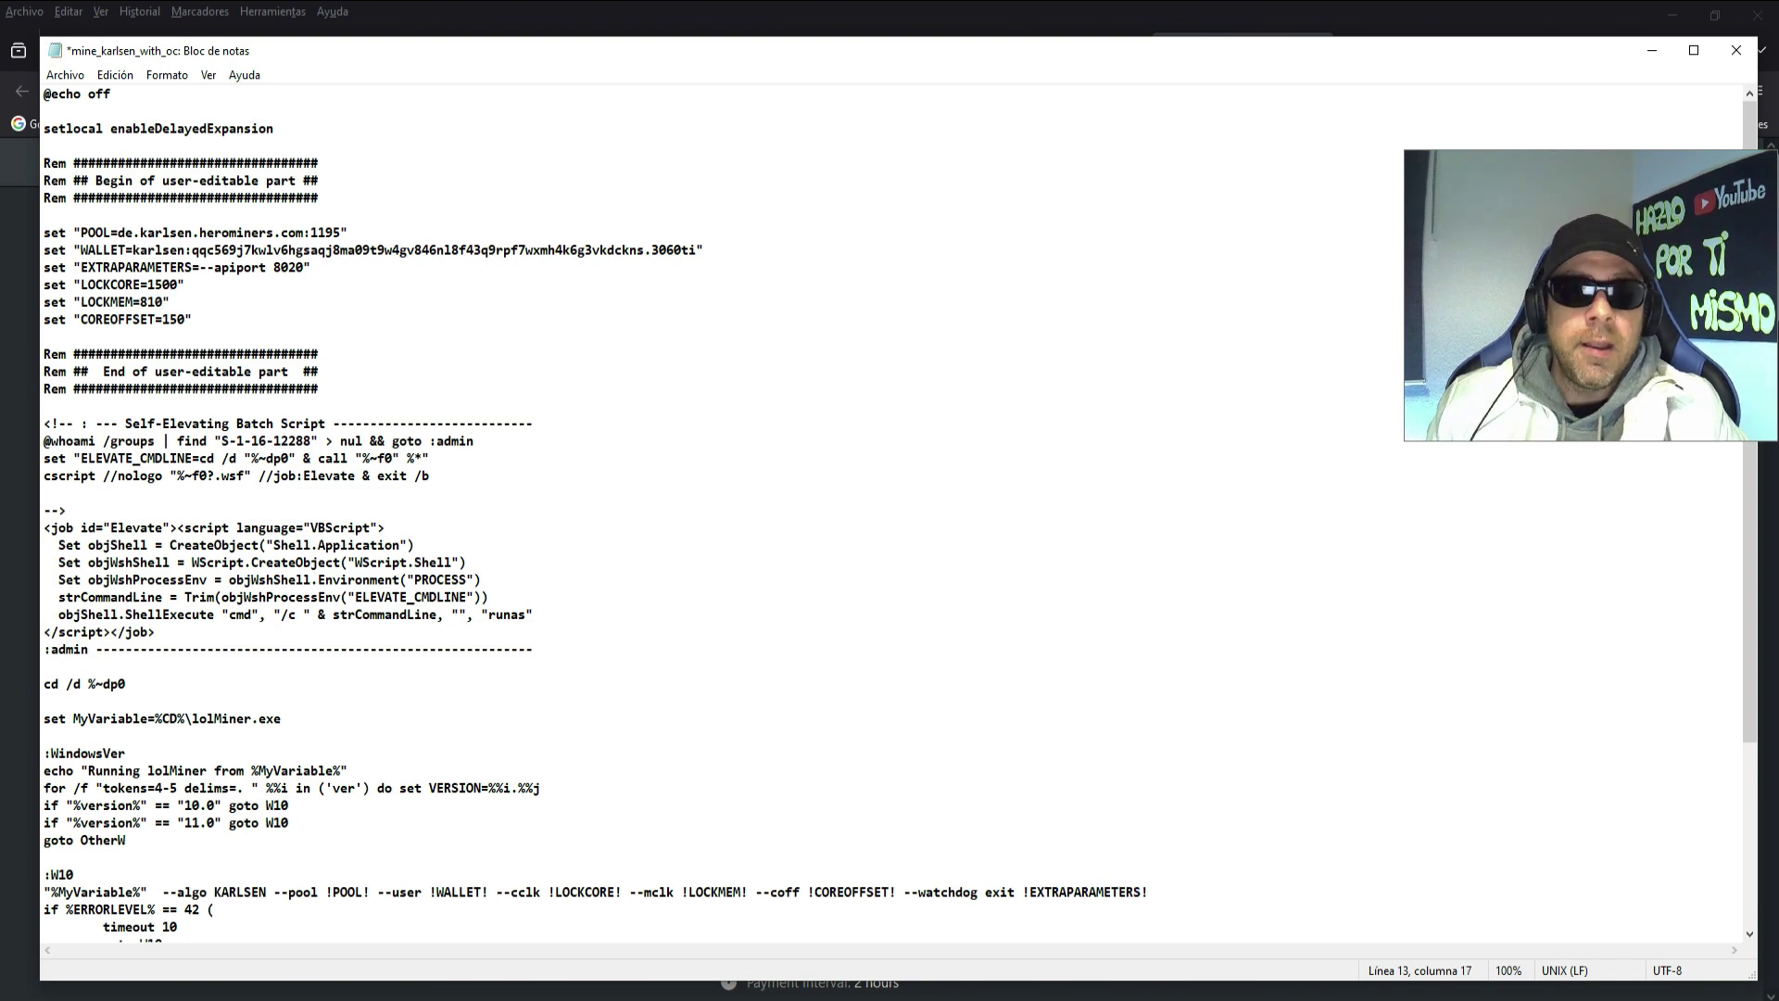
{"action": "left_click_drag", "start_coordinate": [162, 318], "coordinate": [171, 319]}
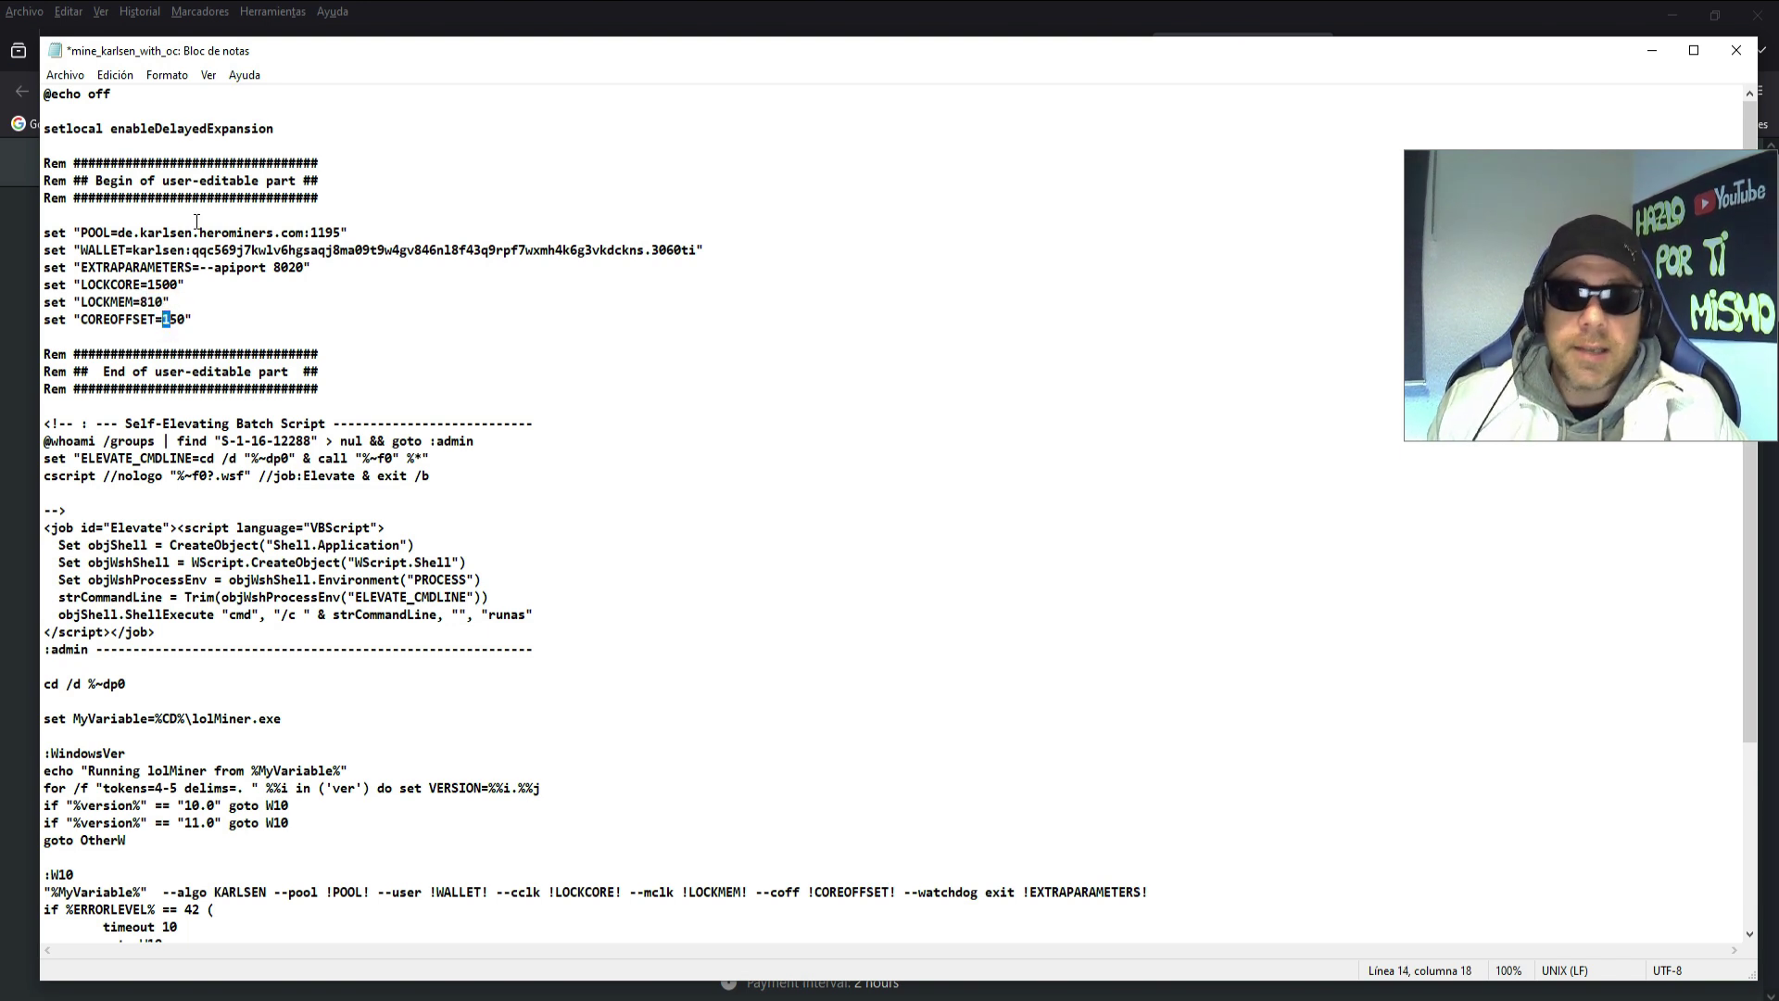
{"action": "type", "text": "2"}
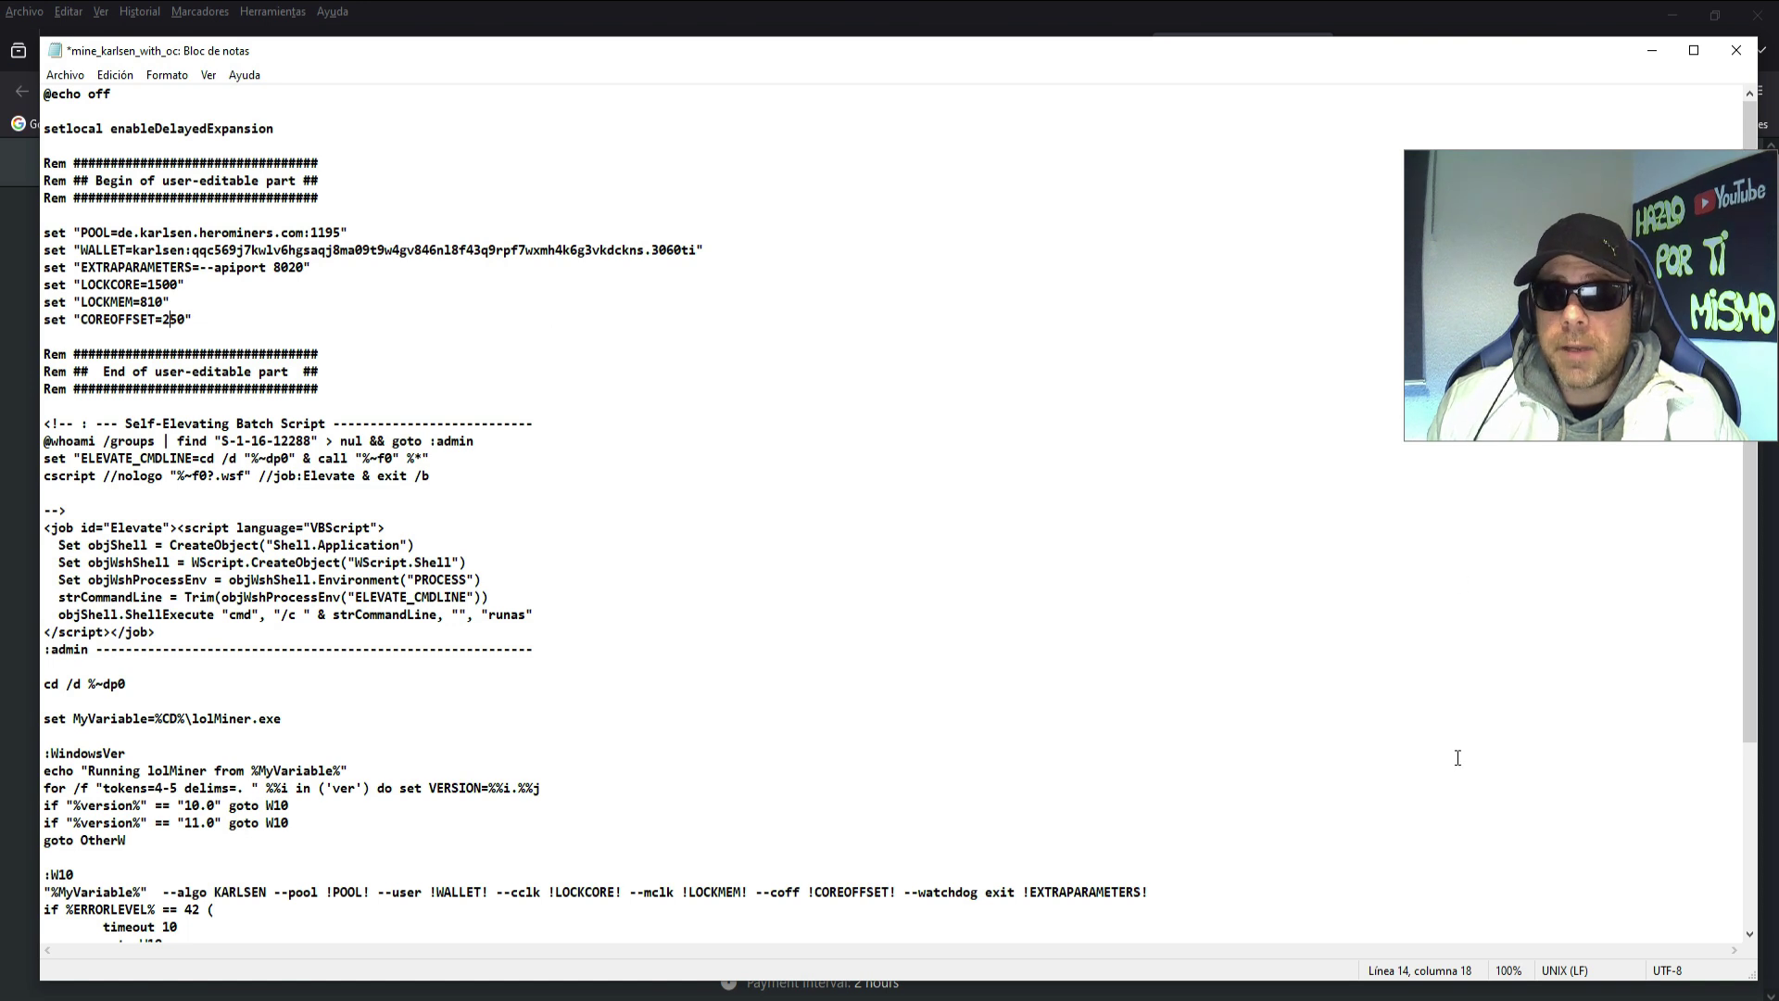
- Check the graphics card's clock settings in MSI Afterburner and review the LOCKCORE, LOCKMEM and COREOFFSET lines in the batch file
{"action": "left_click", "coordinate": [1609, 998]}
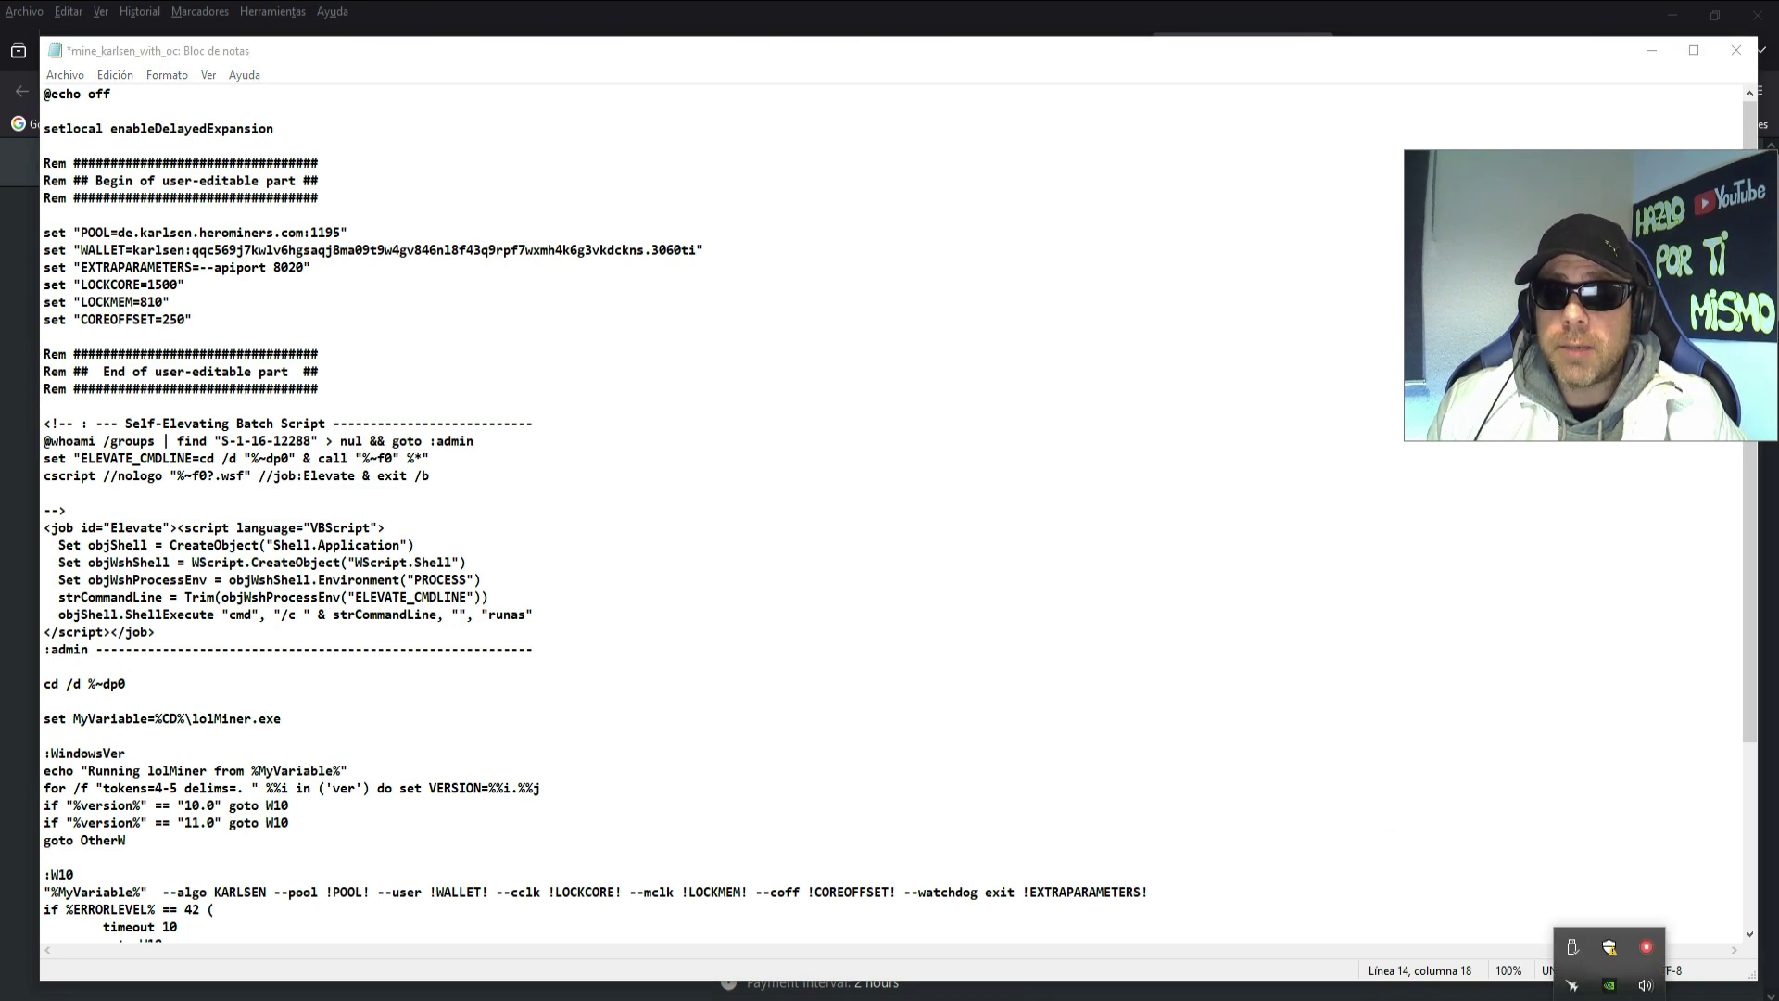
{"action": "left_click", "coordinate": [1575, 981]}
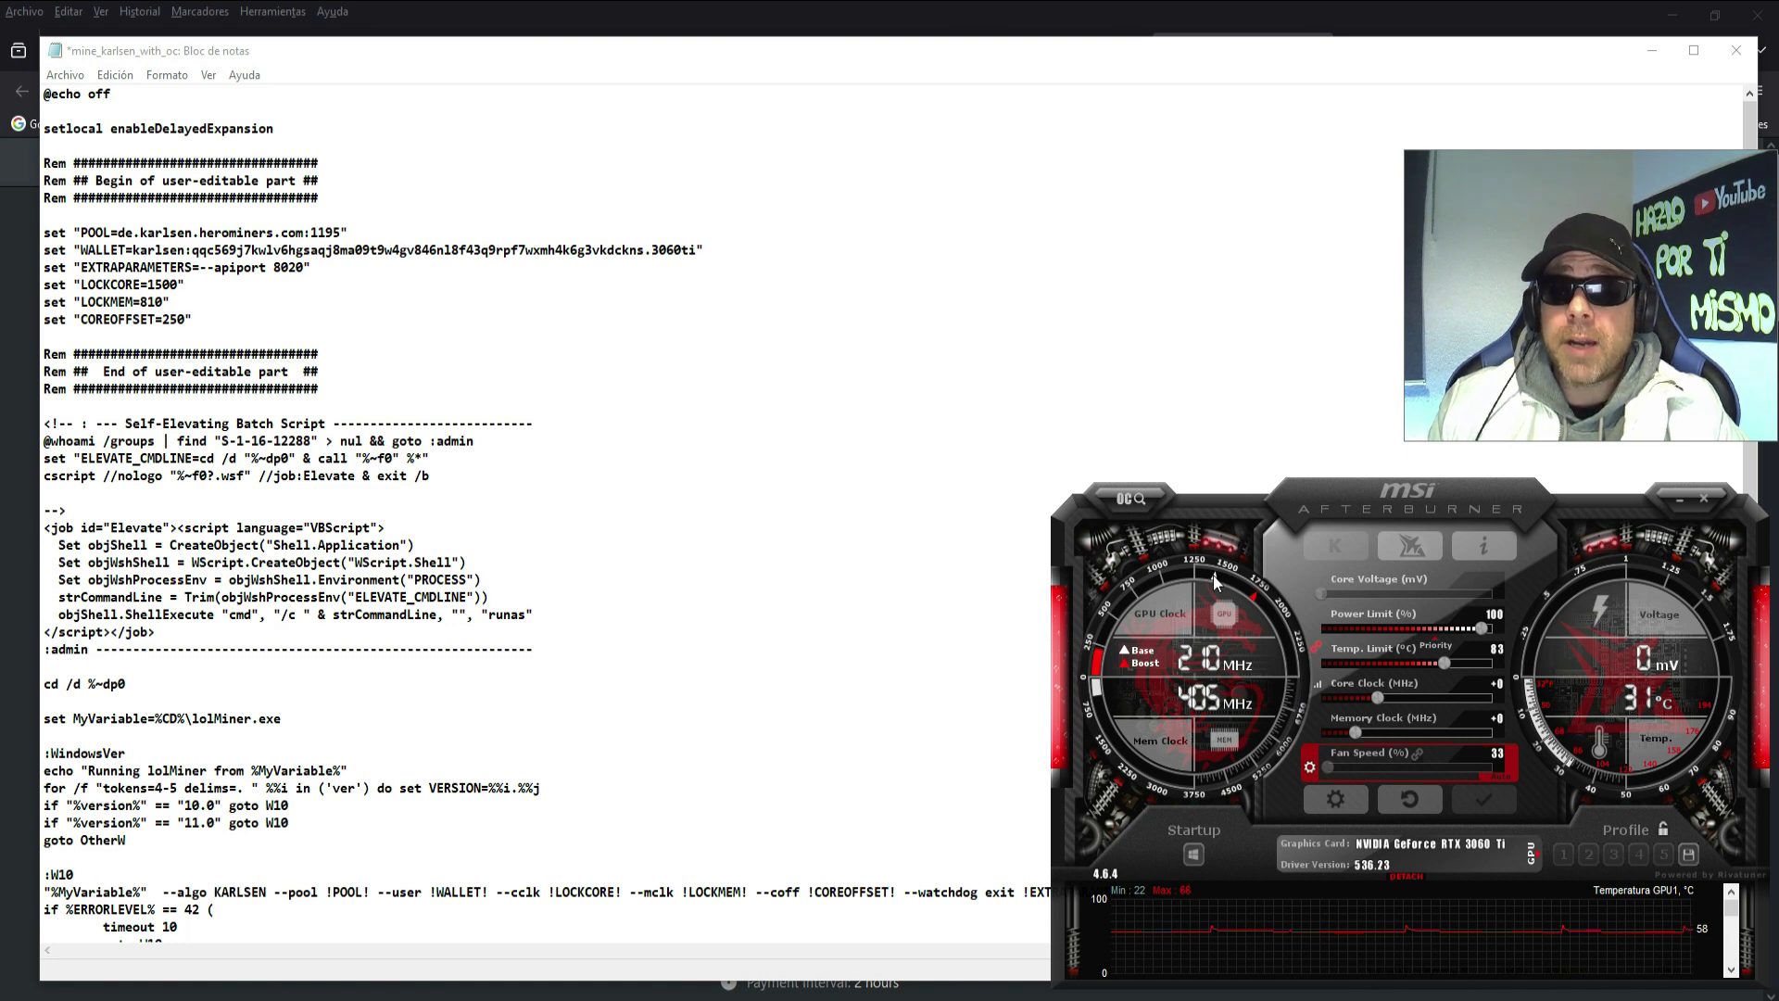
{"action": "key", "text": "alt+Tab"}
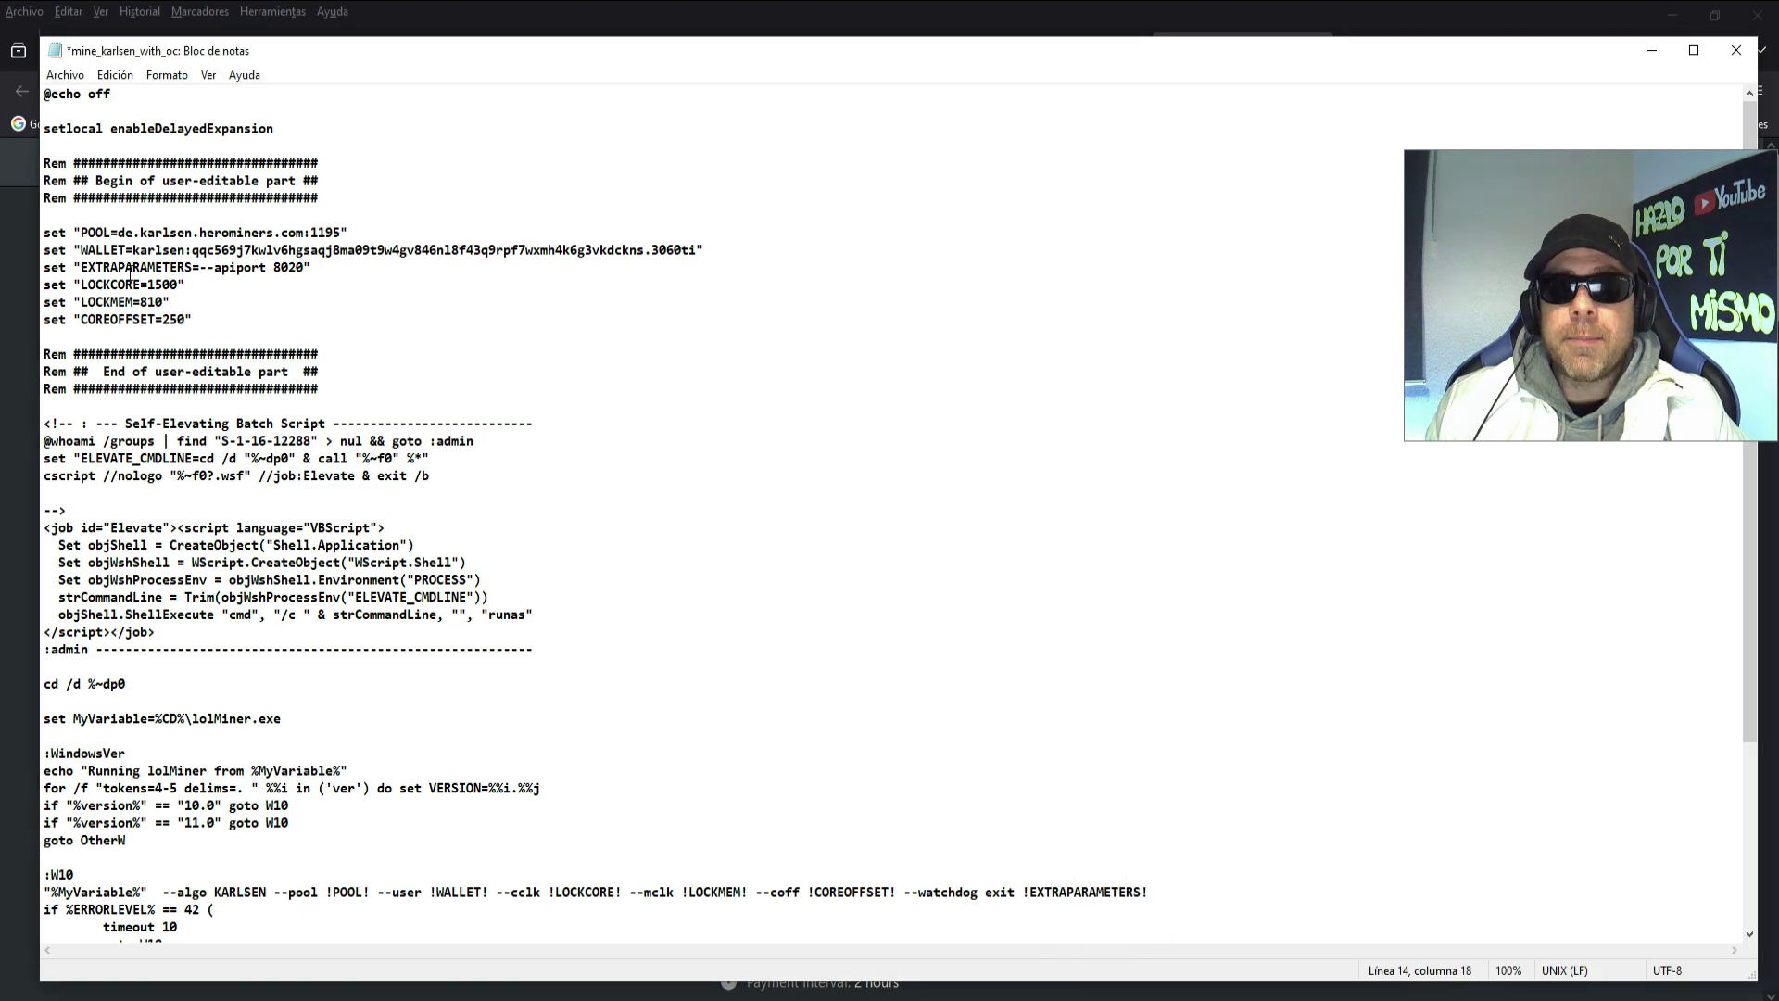
{"action": "mouse_move", "coordinate": [148, 285]}
{"action": "left_mouse_down"}
{"action": "mouse_move", "coordinate": [185, 285]}
{"action": "mouse_move", "coordinate": [140, 302]}
{"action": "left_mouse_up"}
{"action": "left_click", "coordinate": [227, 315]}
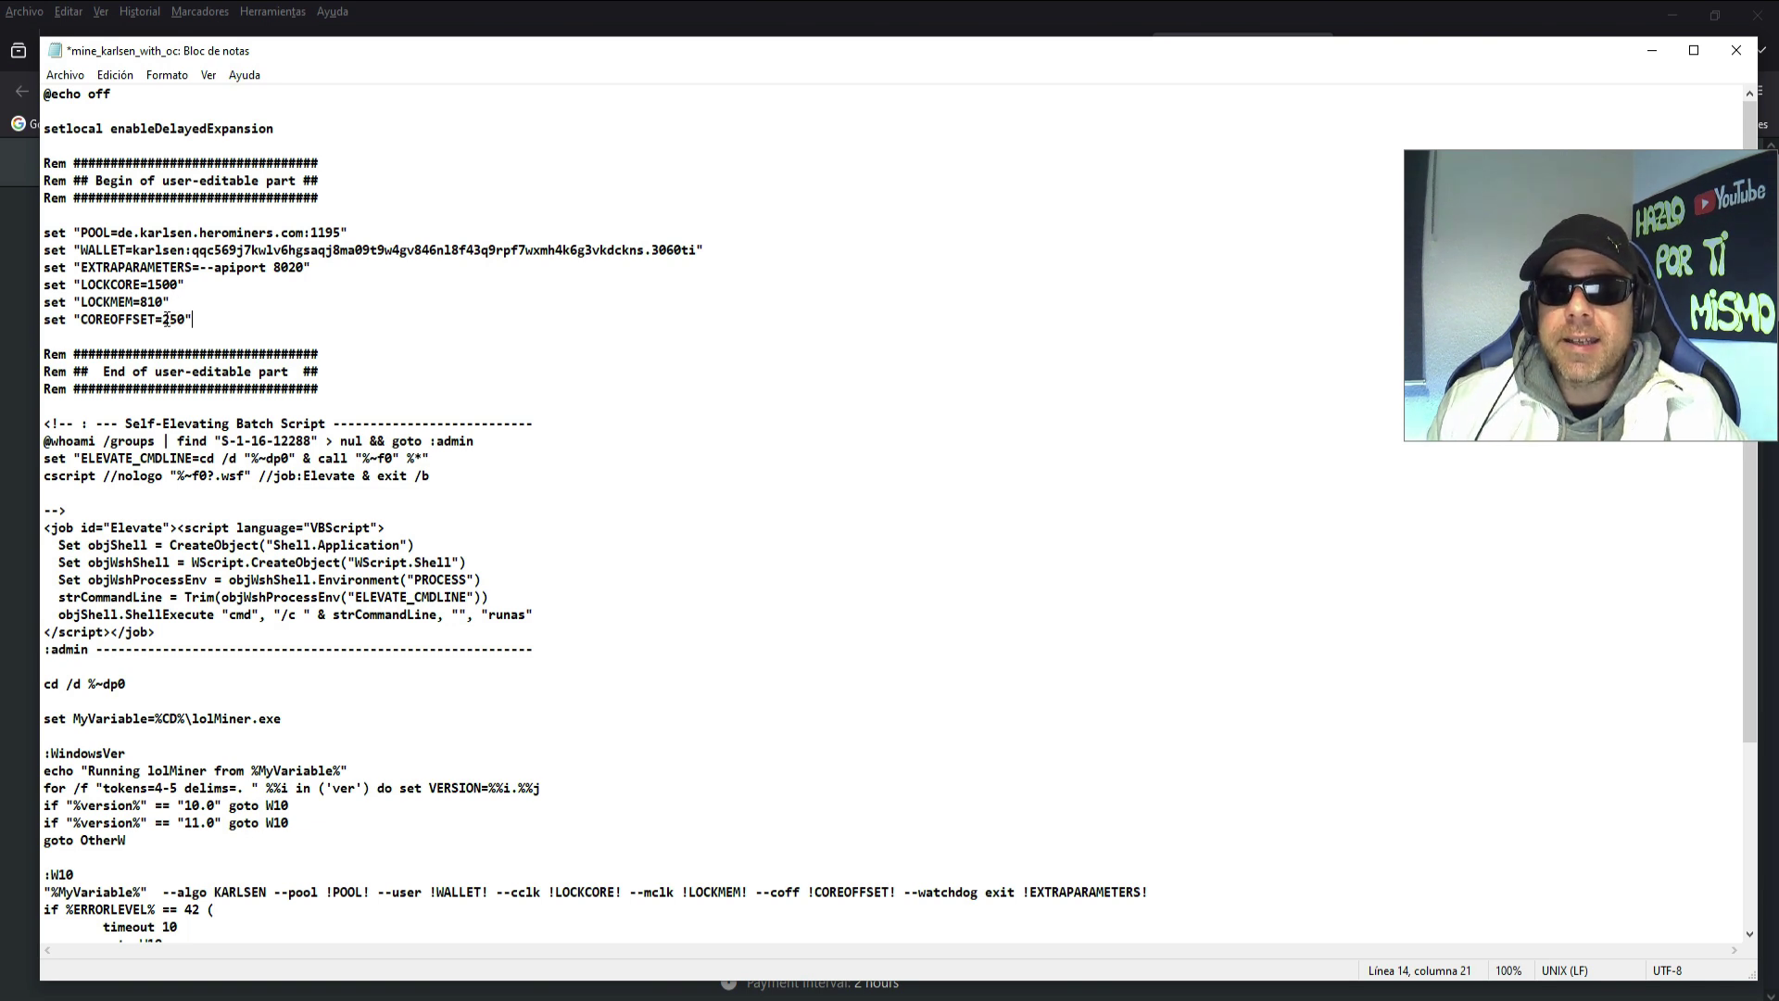
{"action": "left_click_drag", "start_coordinate": [169, 318], "coordinate": [182, 313]}
{"action": "left_click", "coordinate": [183, 315]}
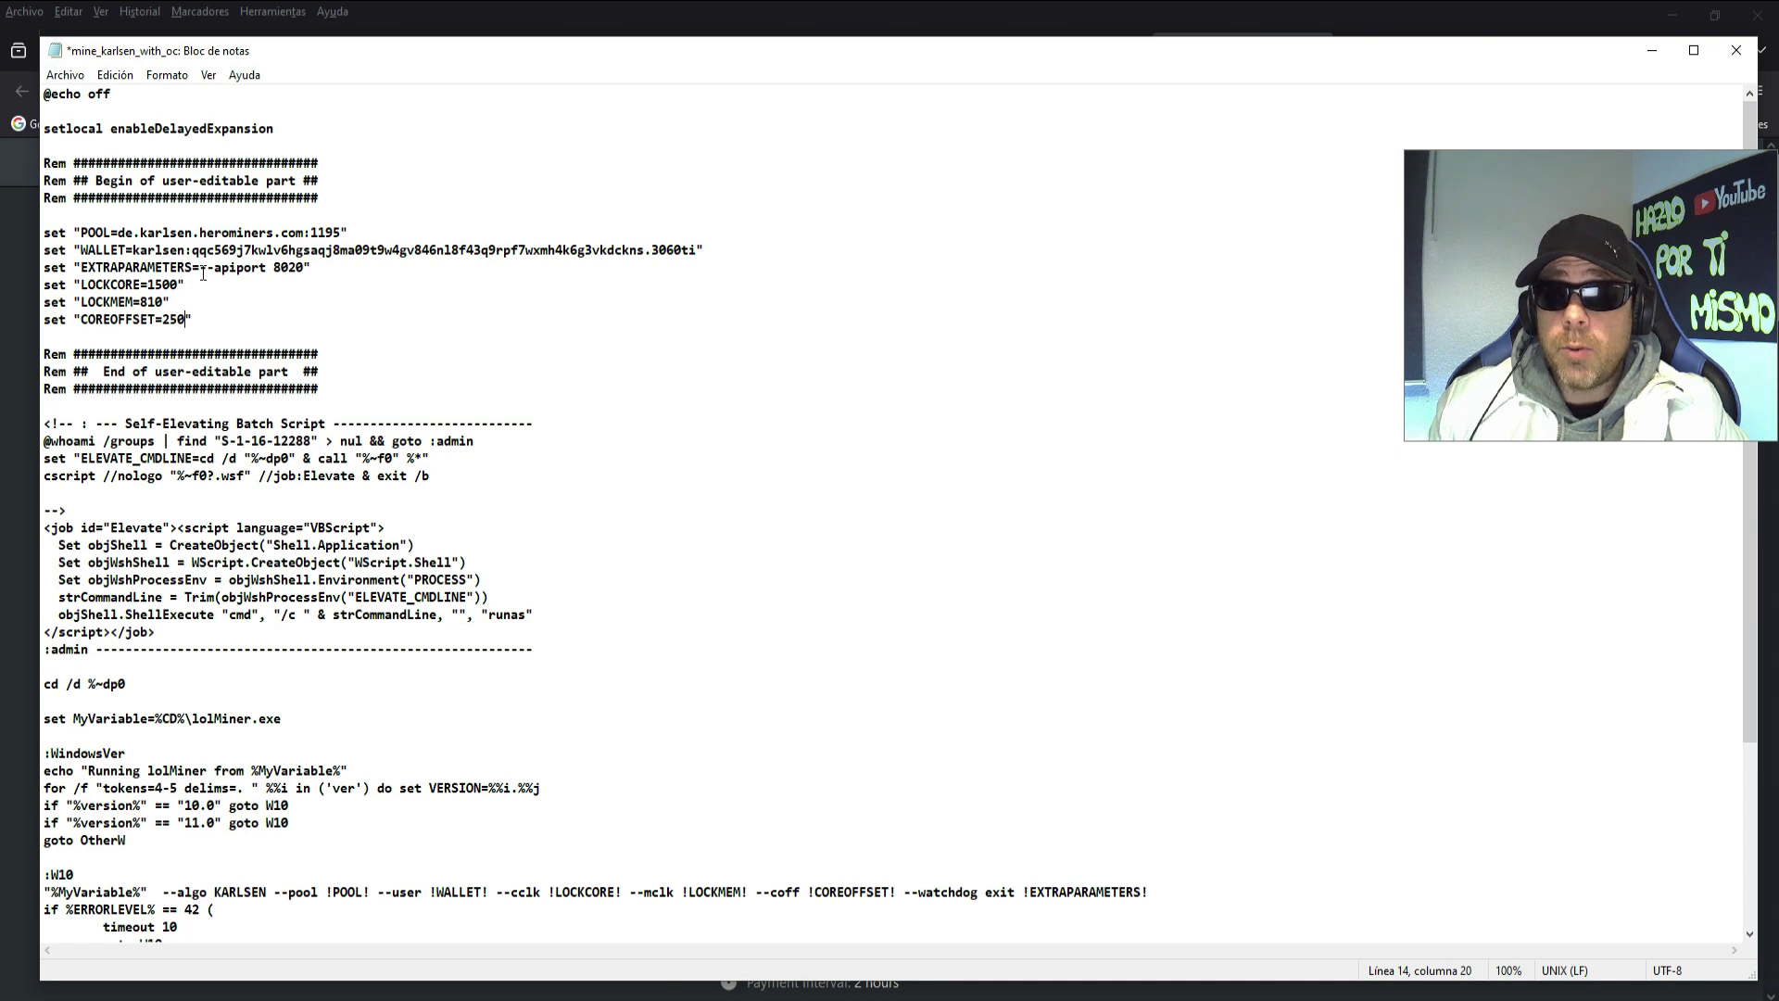
- Try a second core clock value of 1450 after the 1500 in the LOCKCORE line, and remove it again
{"action": "left_click", "coordinate": [177, 285]}
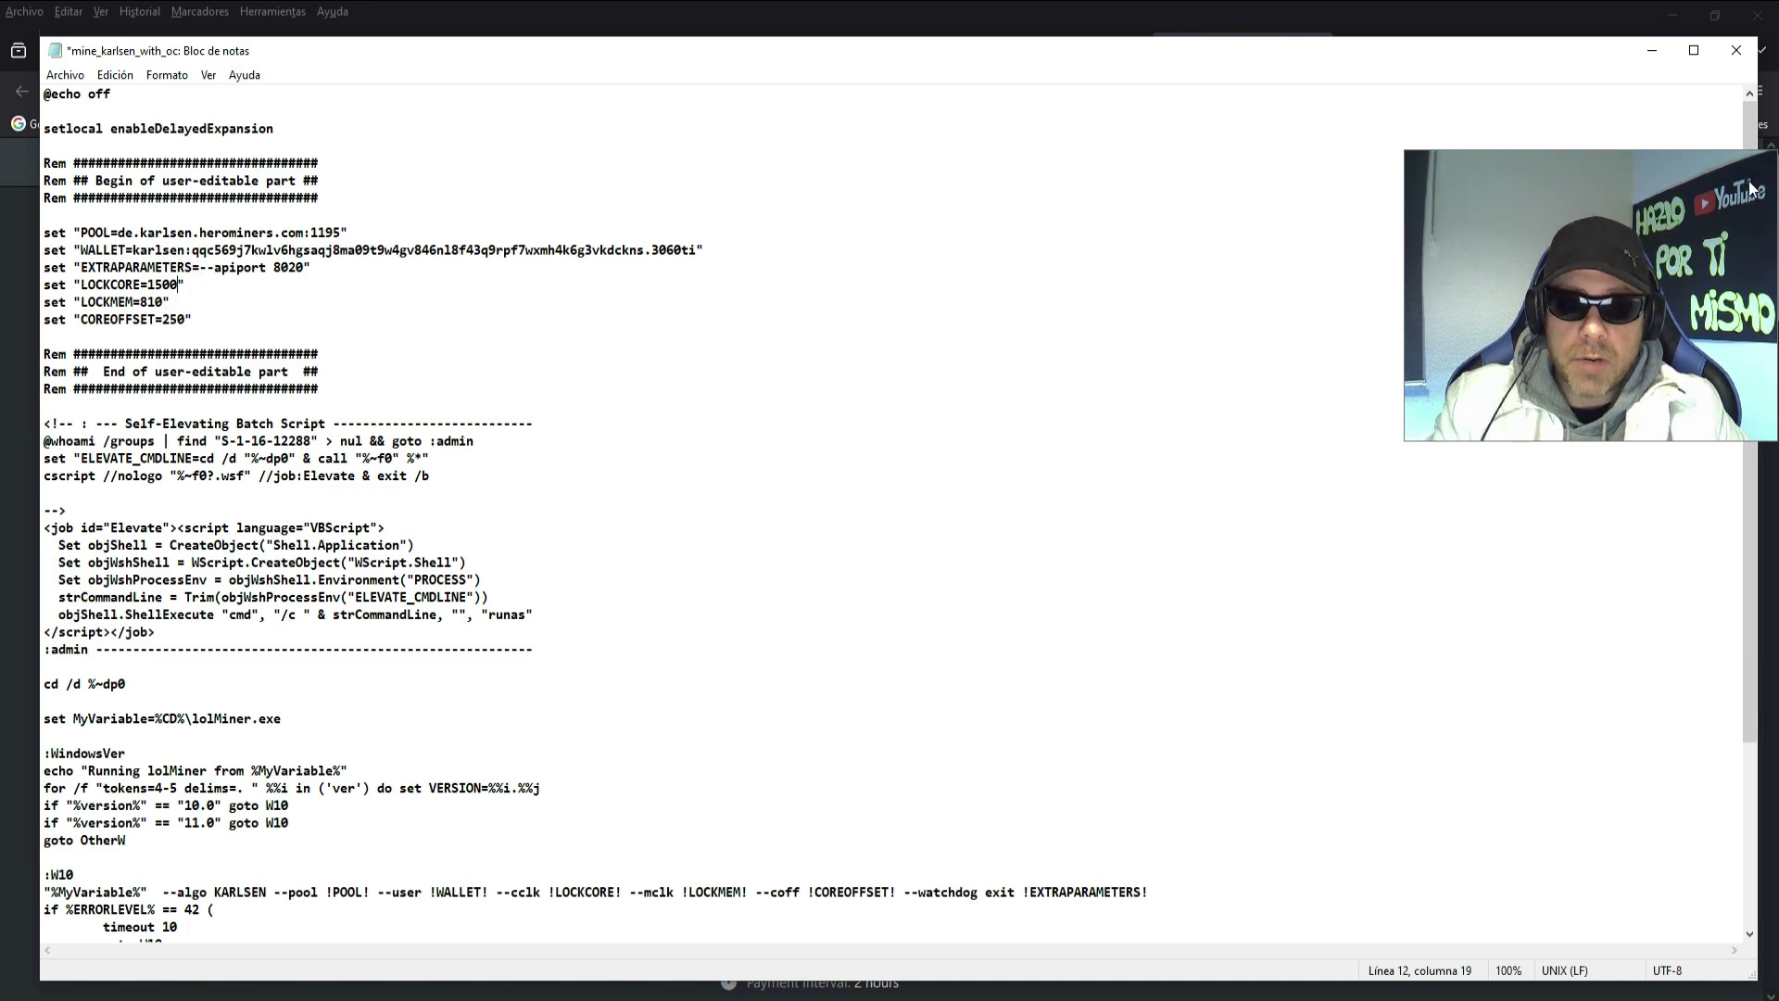
{"action": "type", "text": ",1450"}
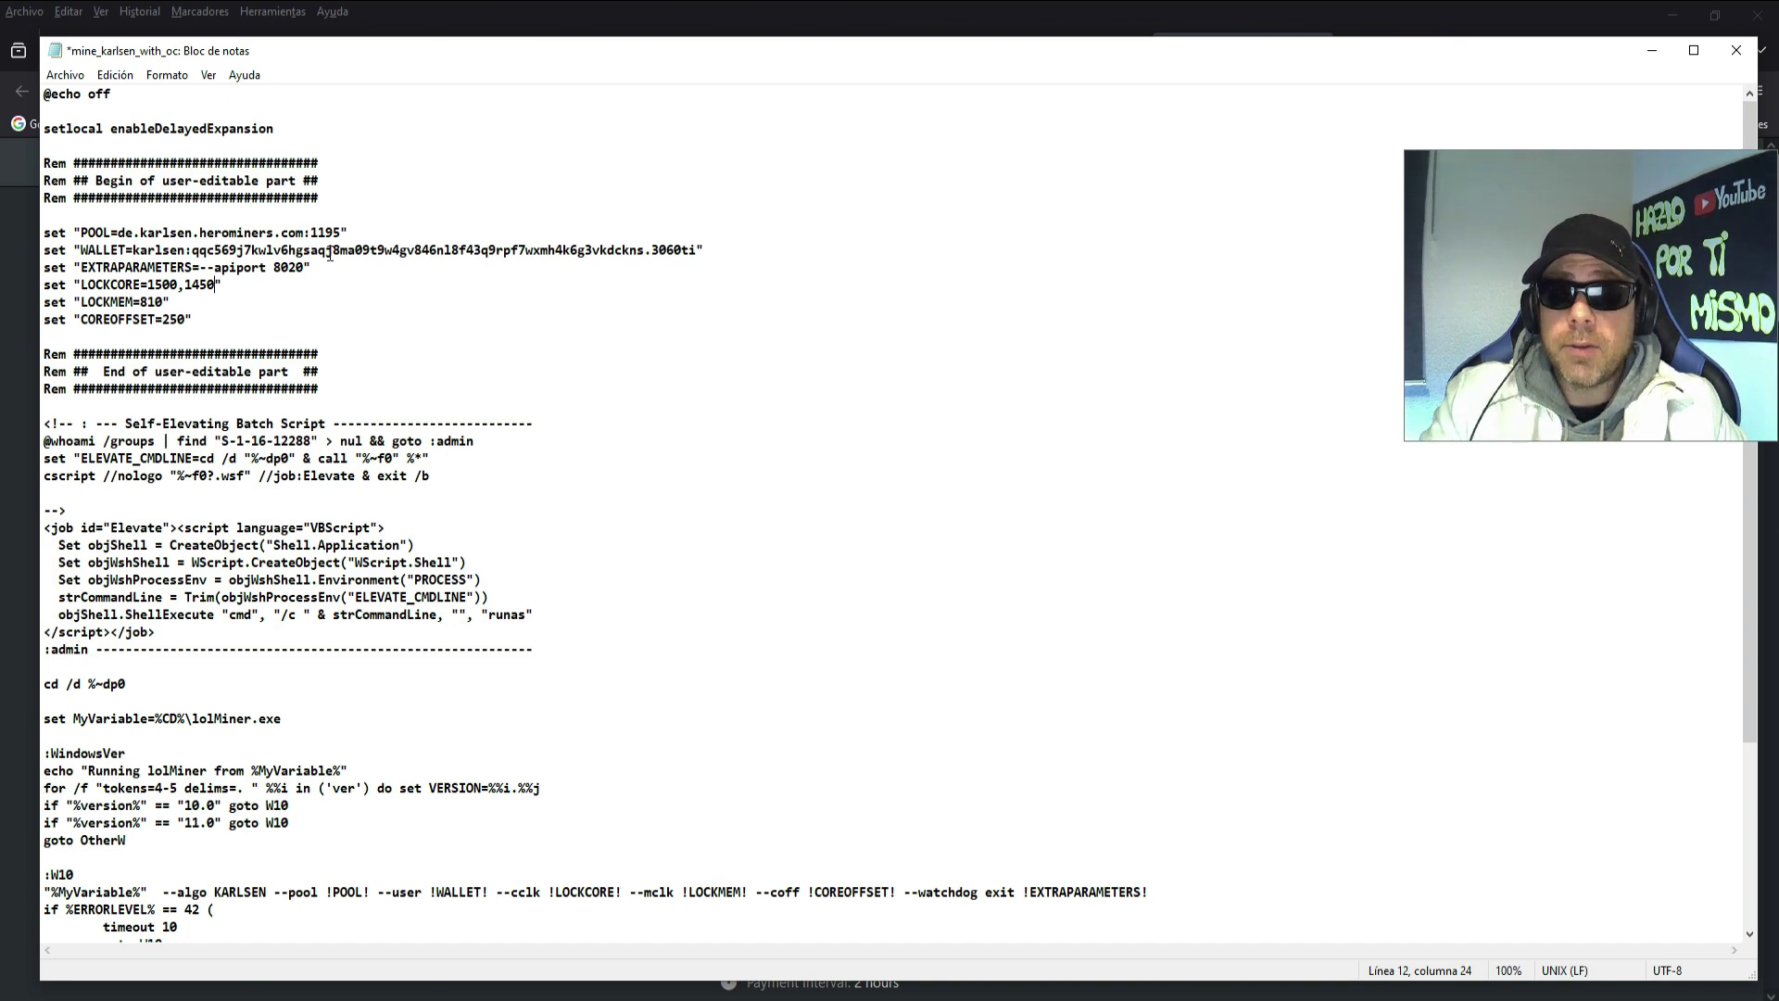
{"action": "key", "text": "BackSpace"}
{"action": "key", "text": "BackSpace"}
{"action": "key", "text": "BackSpace"}
{"action": "key", "text": "BackSpace"}
{"action": "key", "text": "BackSpace"}
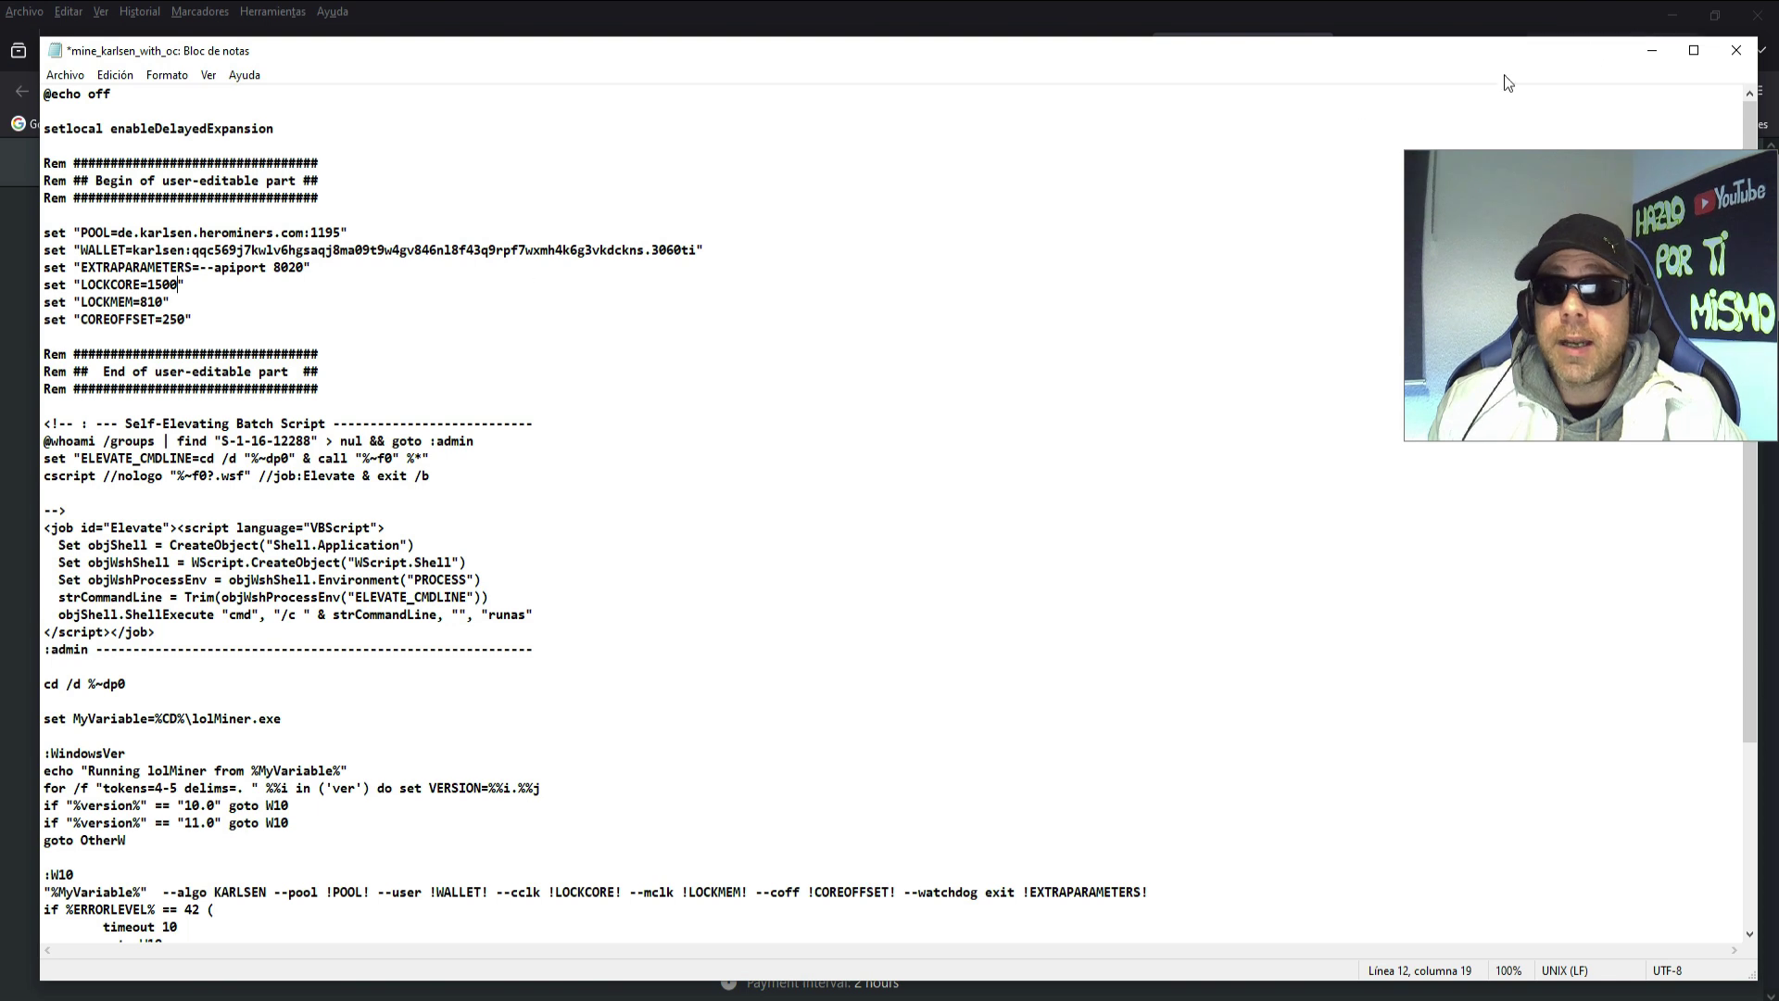
- Close mine_karlsen_with_oc.bat with its changes saved, and minimize the browser to return to the 1.80 folder
{"action": "left_click", "coordinate": [1736, 50]}
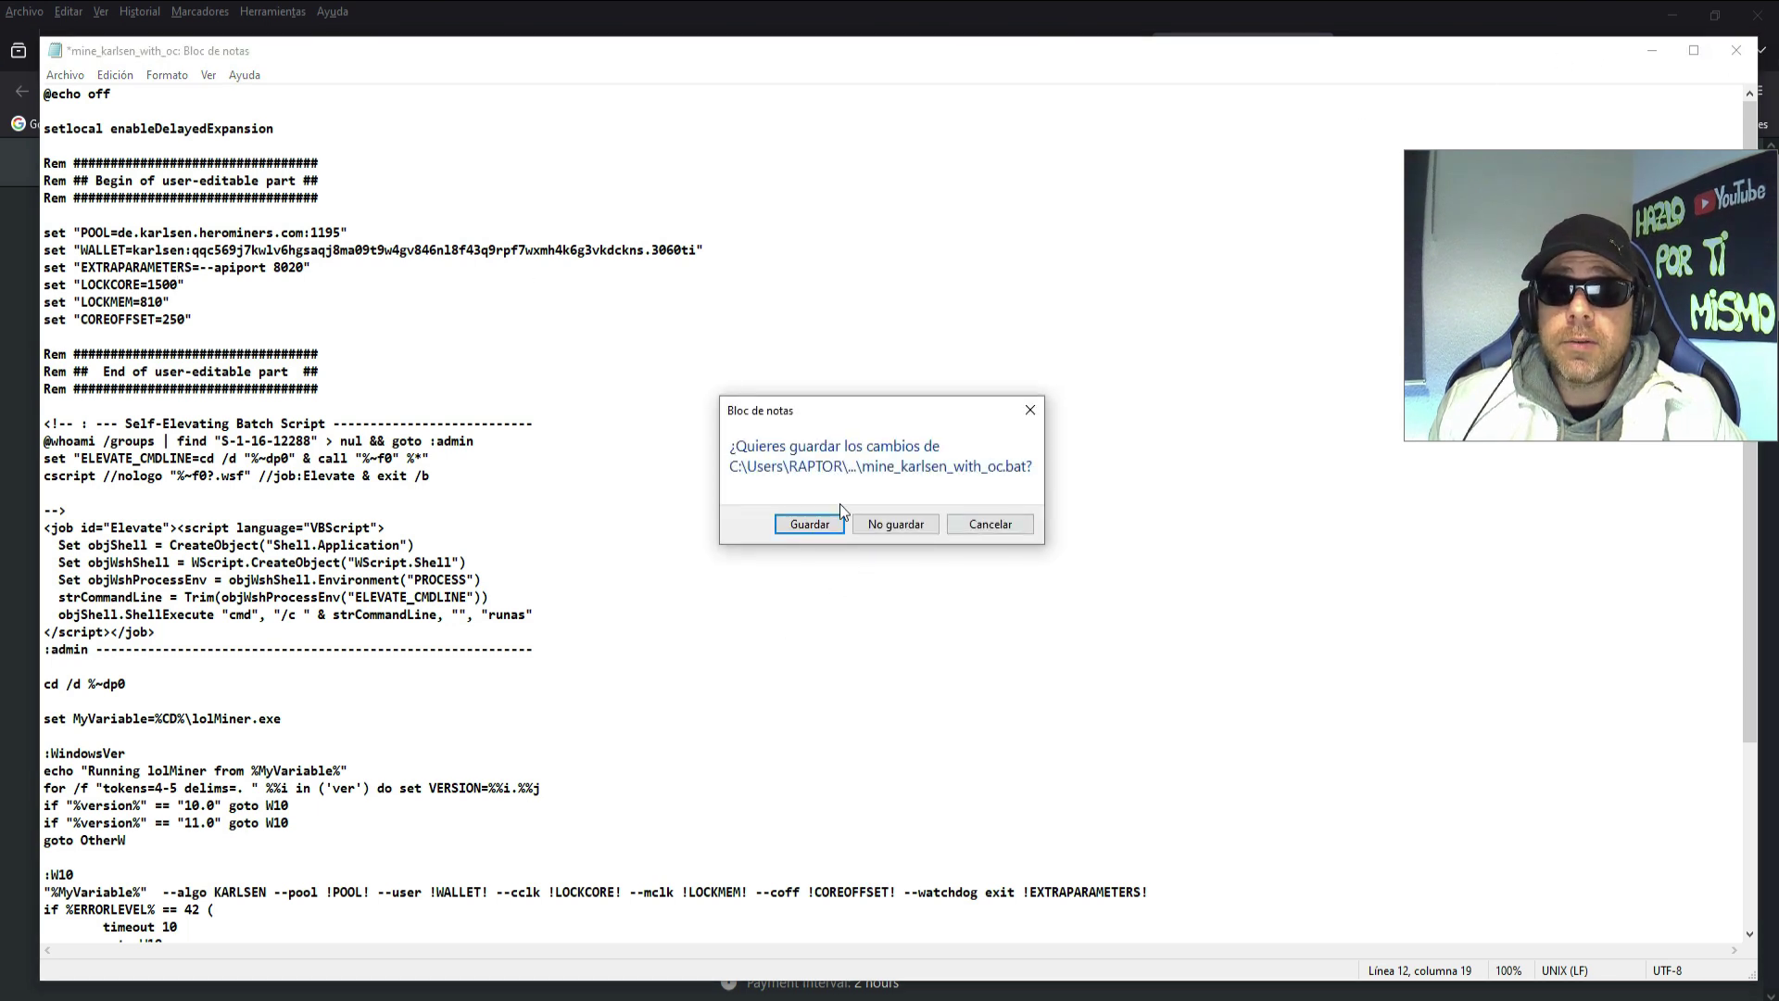
{"action": "left_click", "coordinate": [829, 524]}
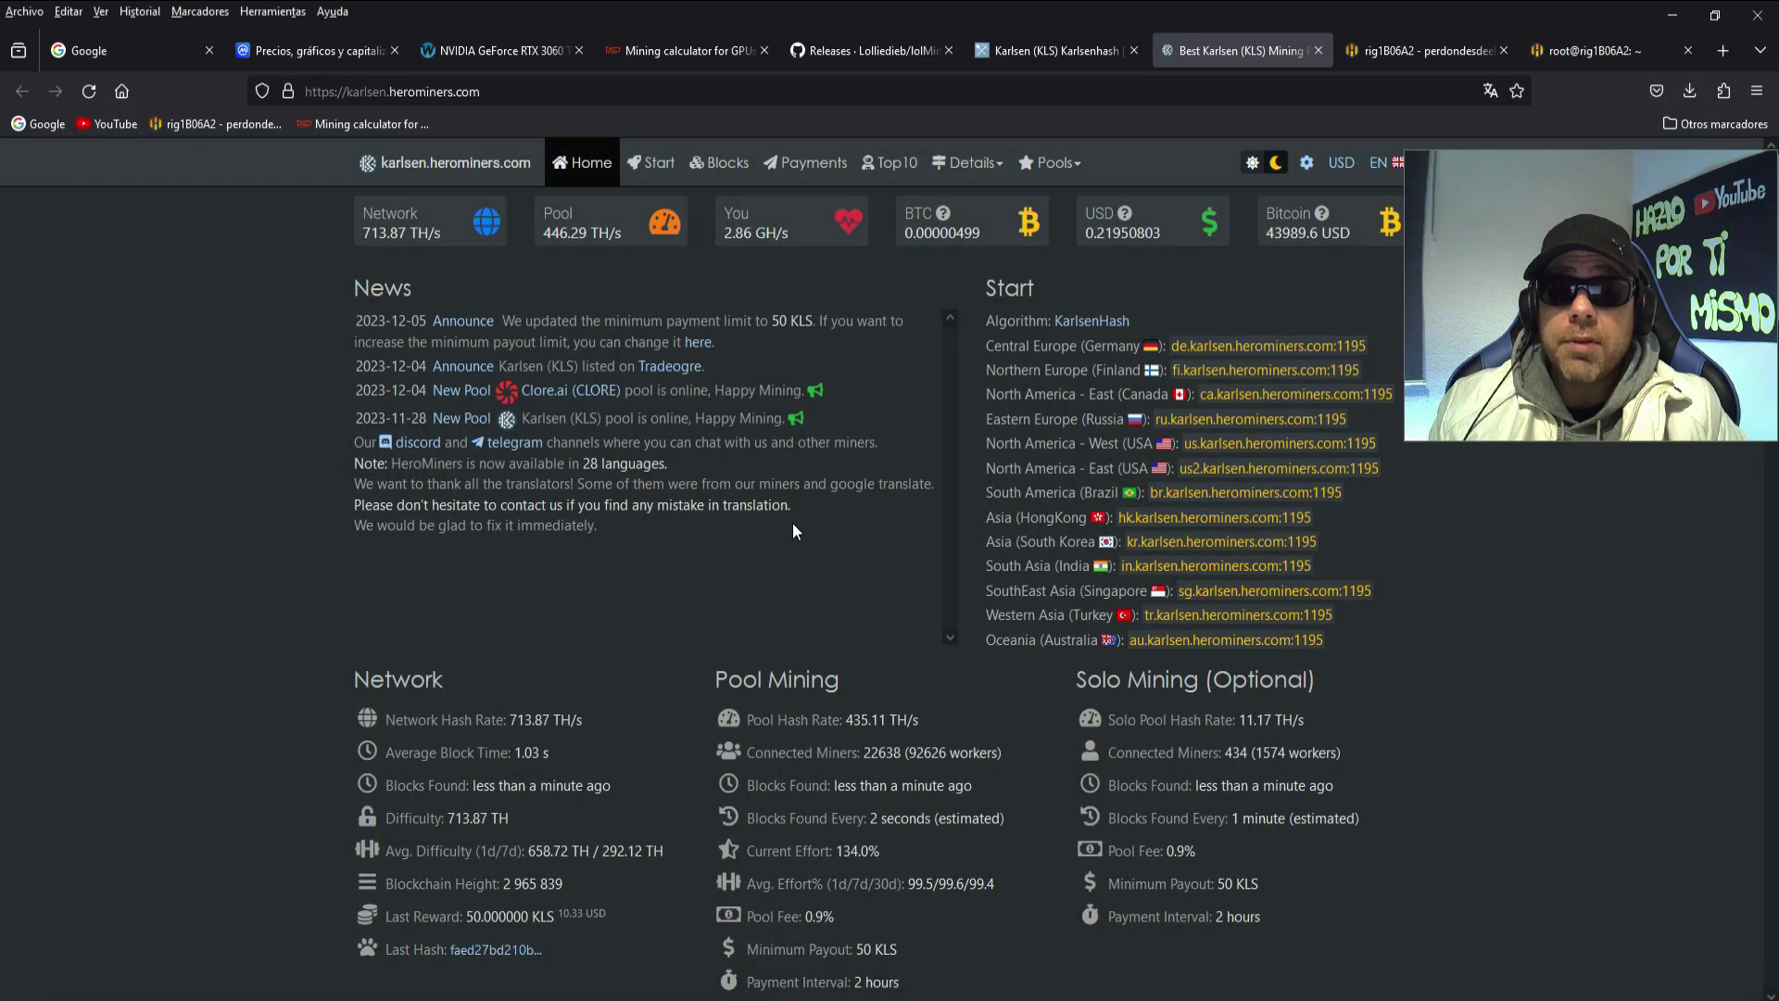
{"action": "left_click", "coordinate": [1670, 16]}
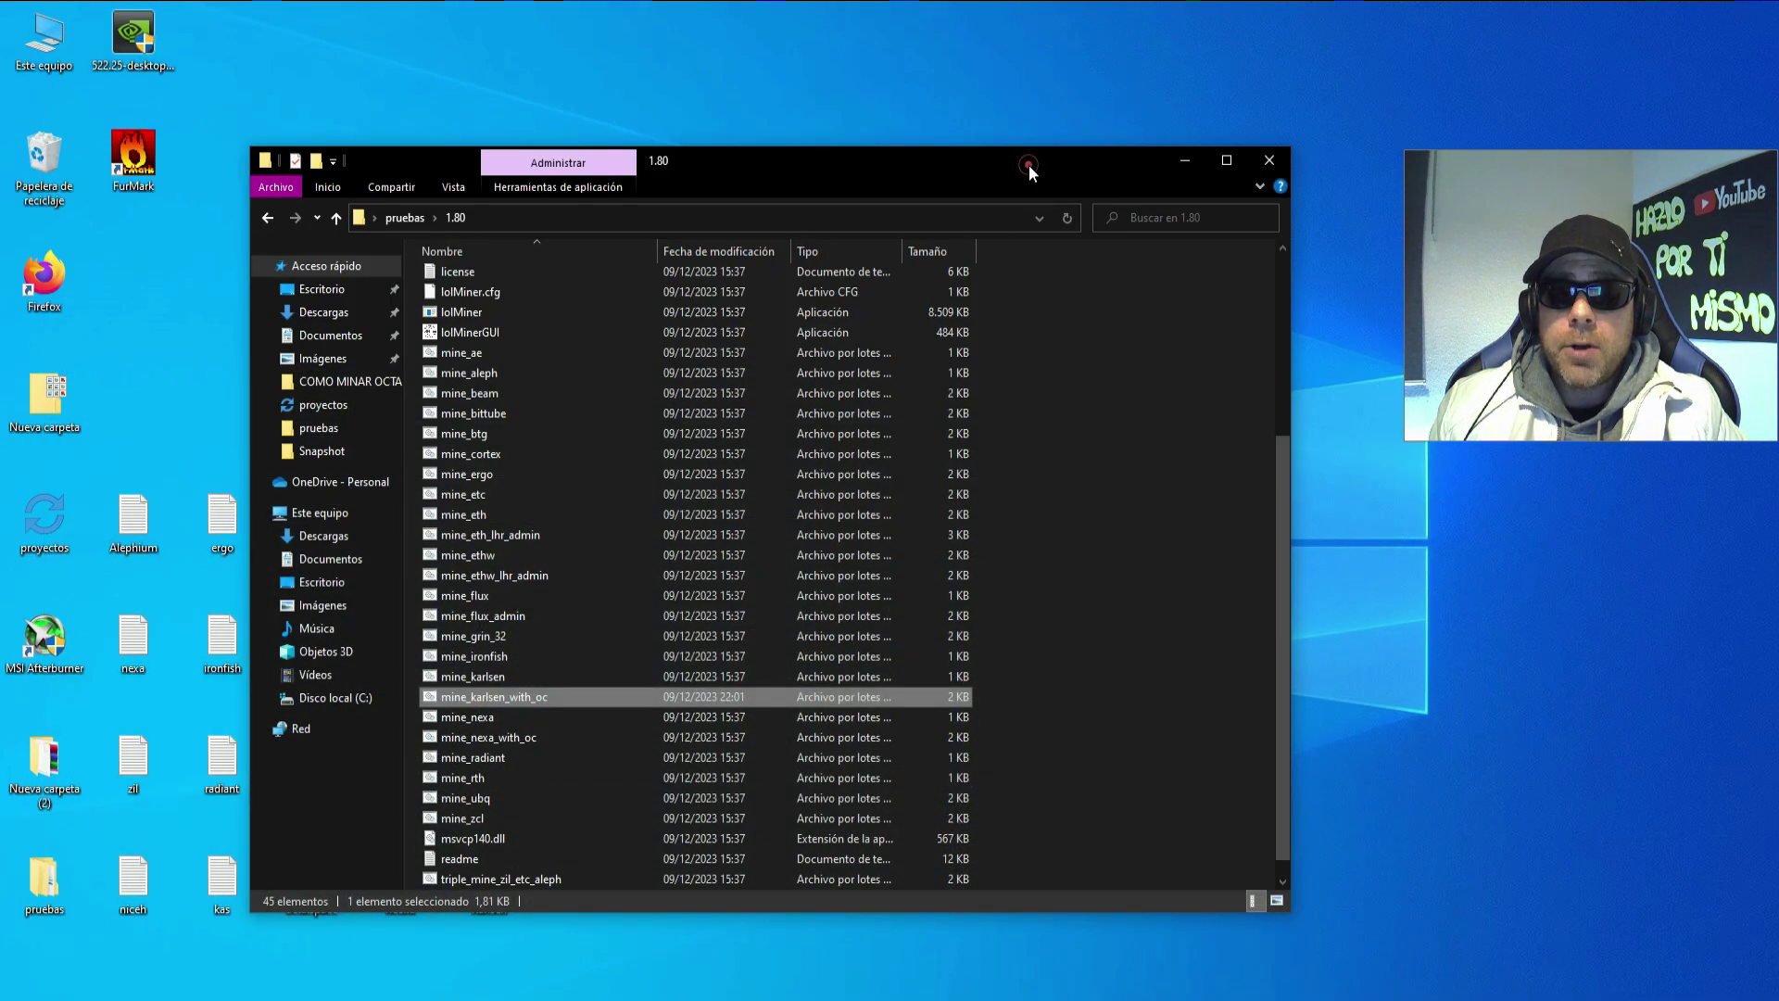
{"action": "left_click_drag", "start_coordinate": [1028, 165], "coordinate": [1068, 111]}
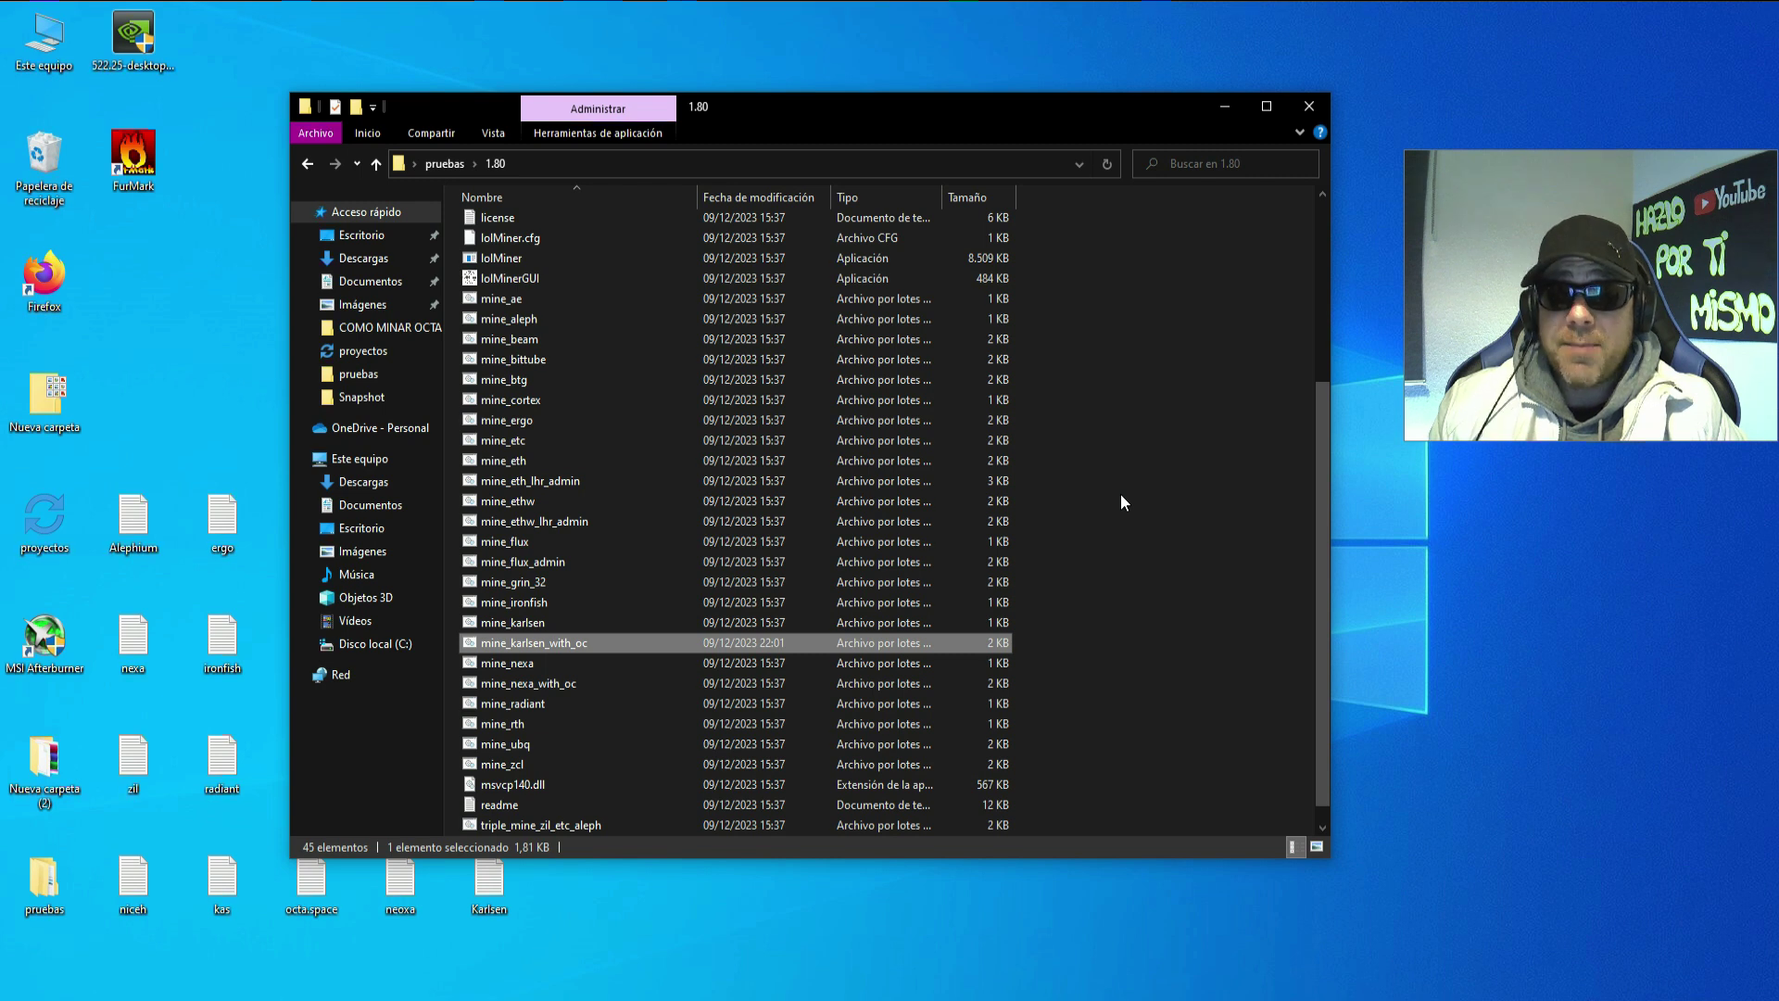
- Set the lolMiner application in the 1.80 folder to always run as administrator and apply the change
{"action": "left_click", "coordinate": [1072, 526]}
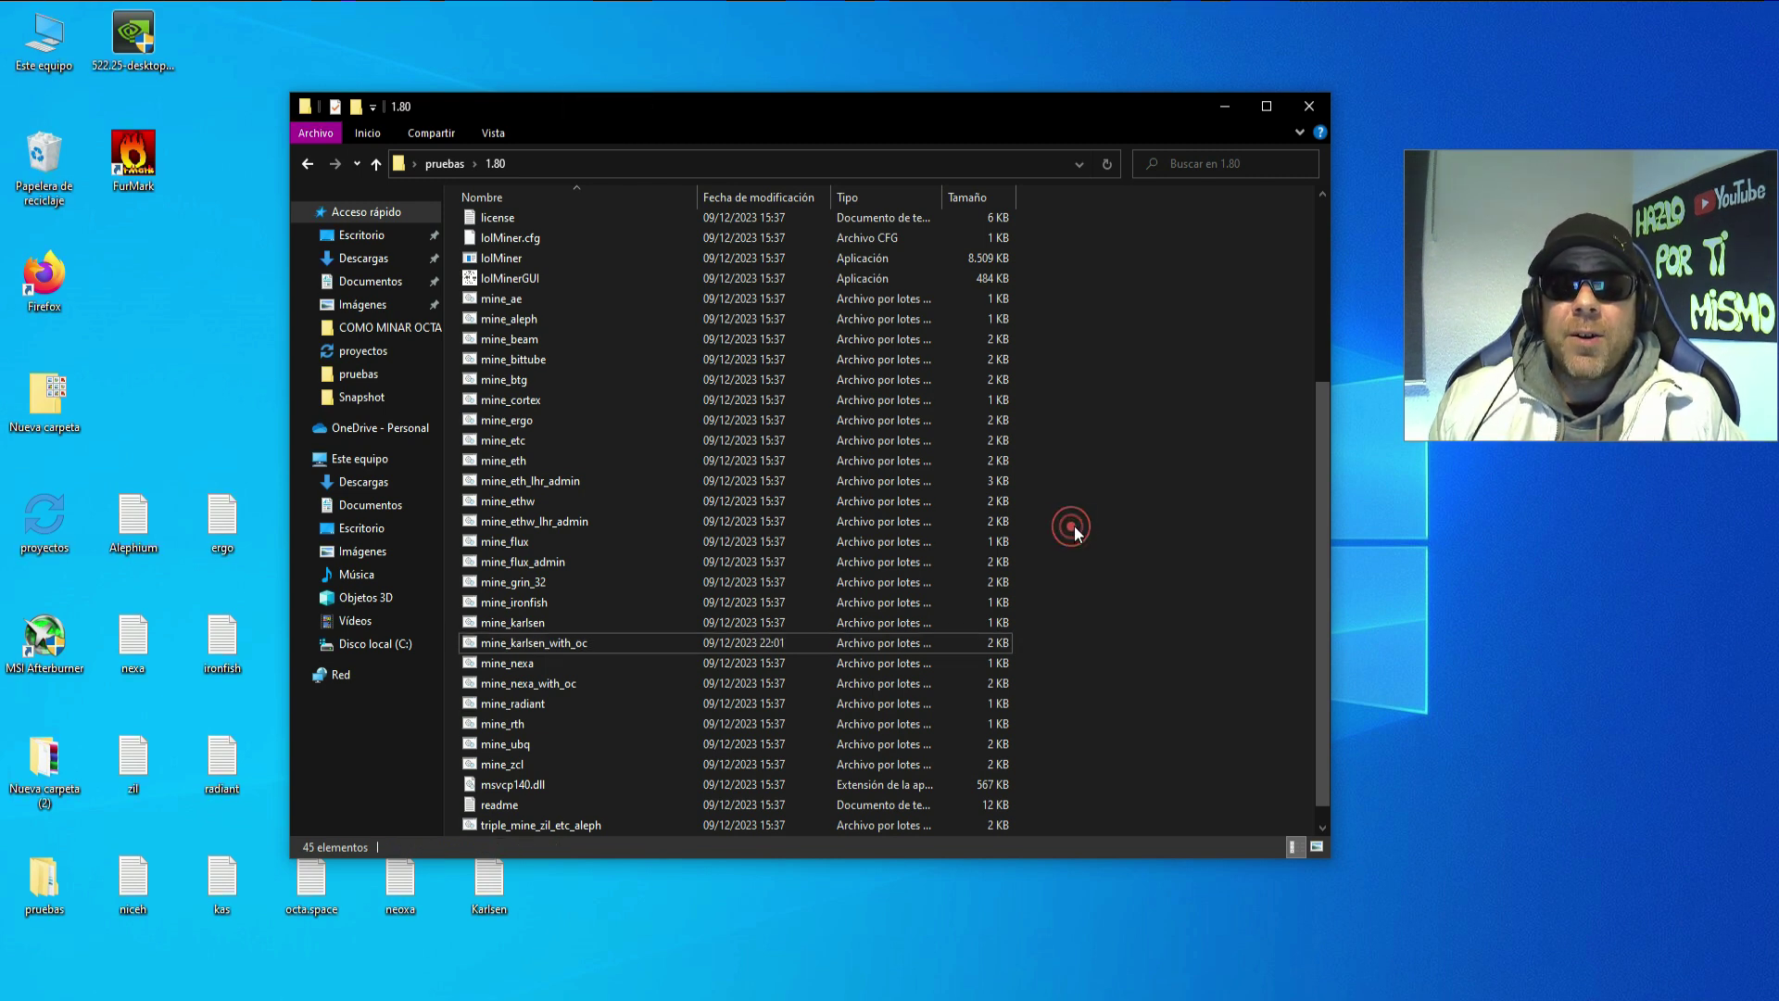
{"action": "scroll", "coordinate": [1075, 525], "scroll_direction": "up", "scroll_amount": 4}
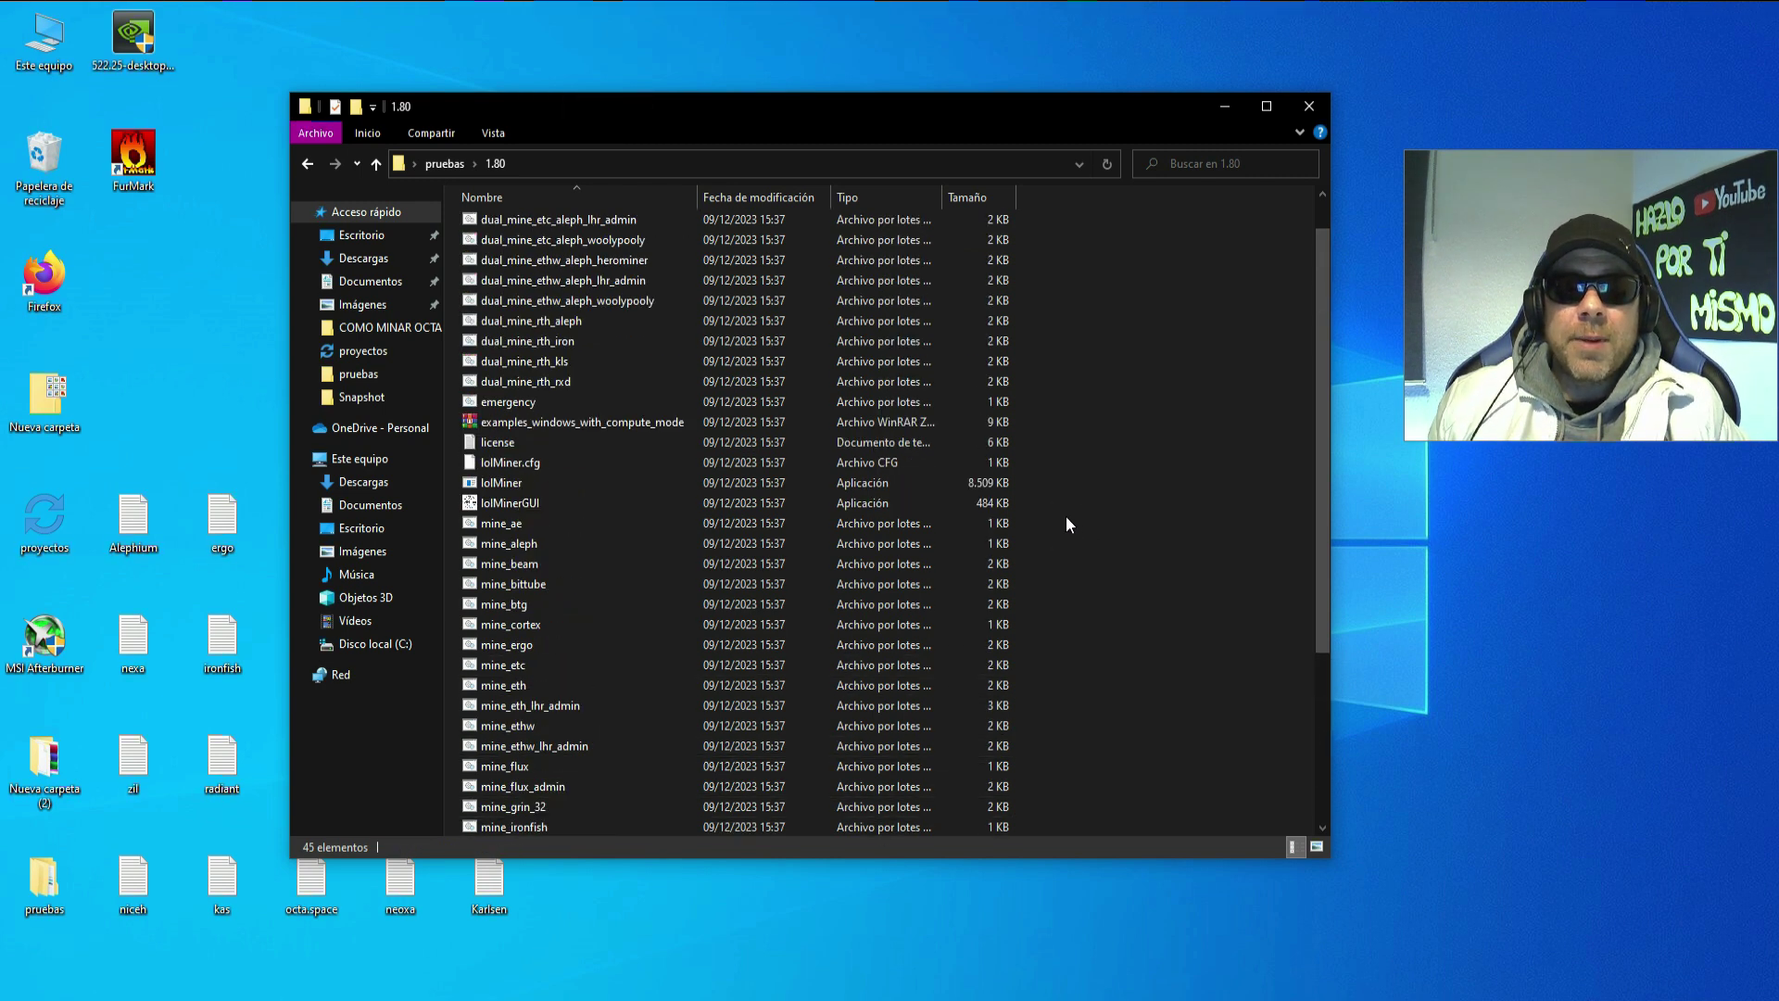
{"action": "left_click", "coordinate": [537, 479]}
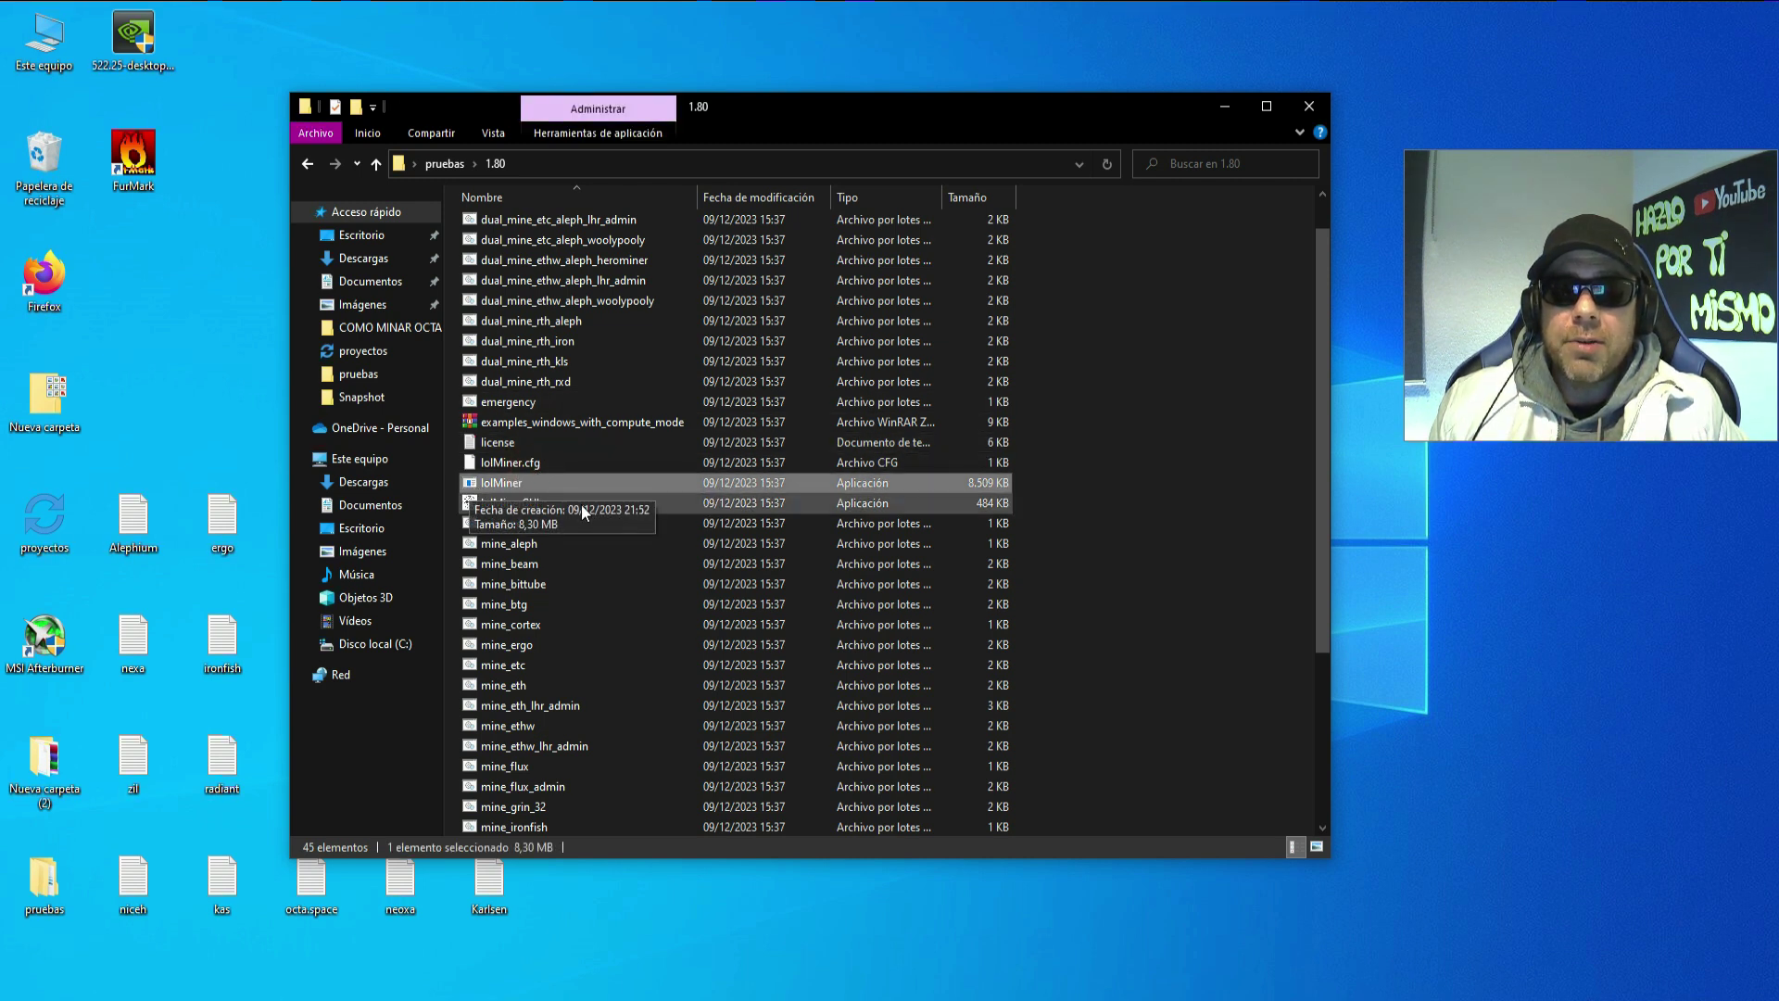
{"action": "right_click", "coordinate": [754, 483]}
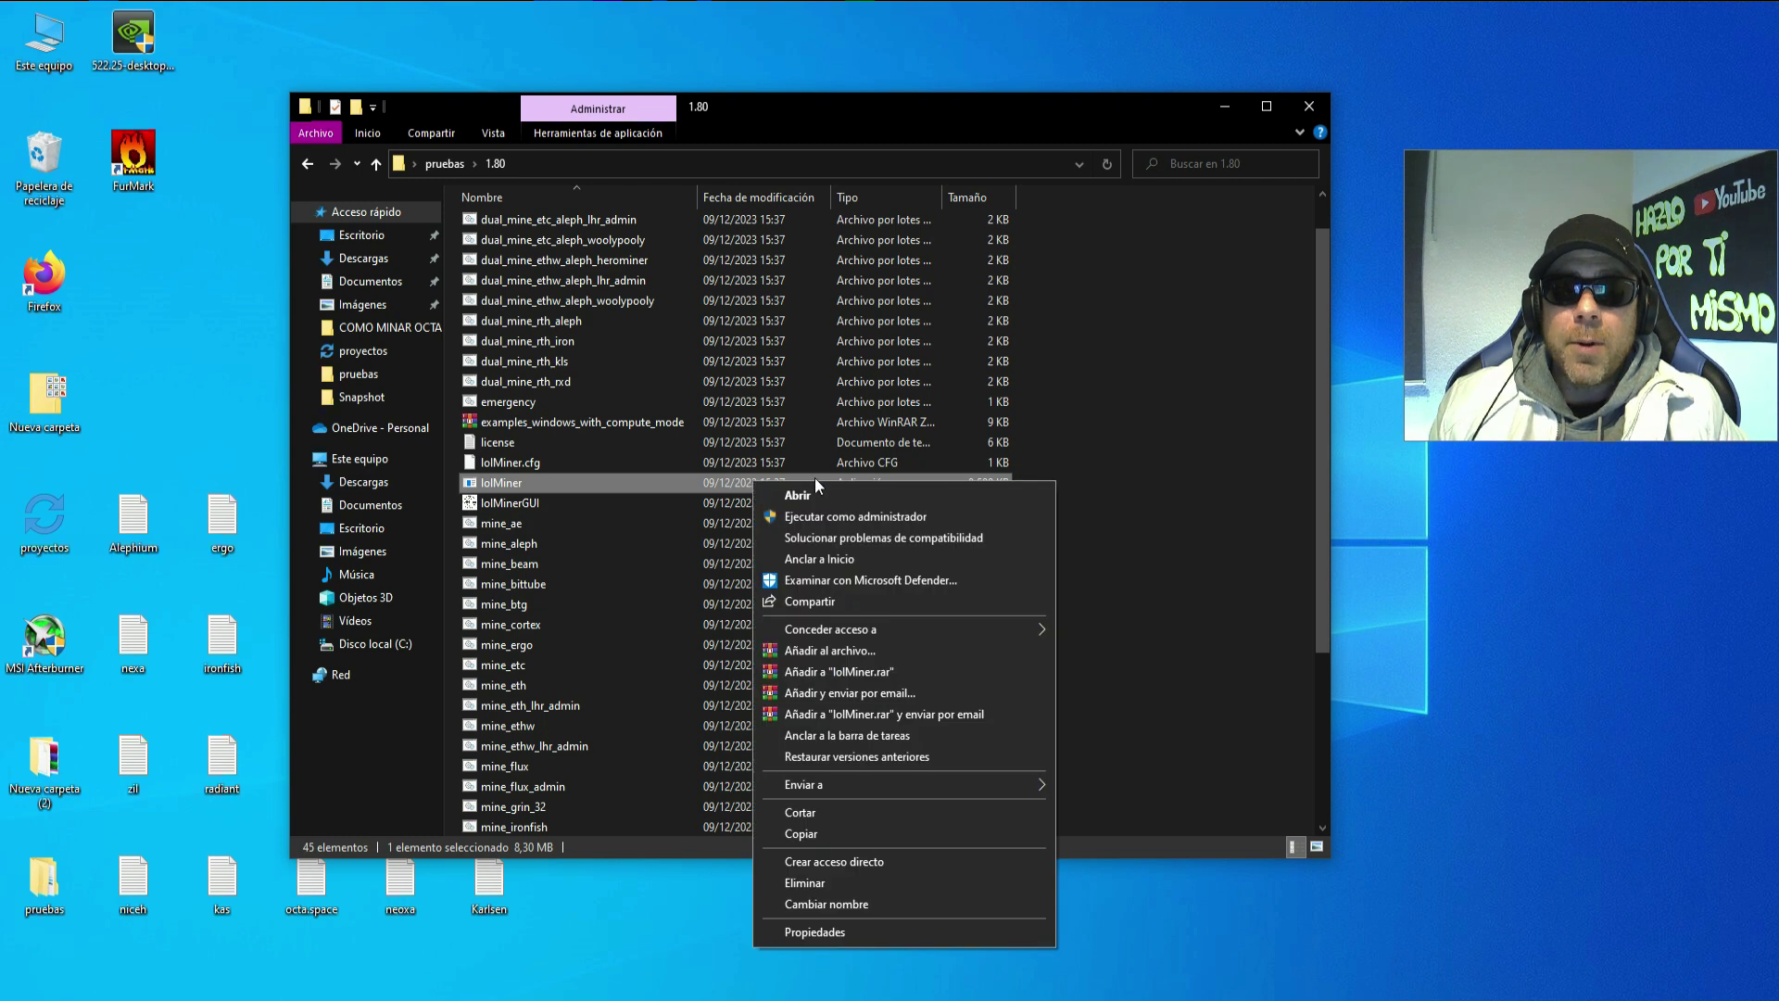
{"action": "left_click", "coordinate": [827, 933]}
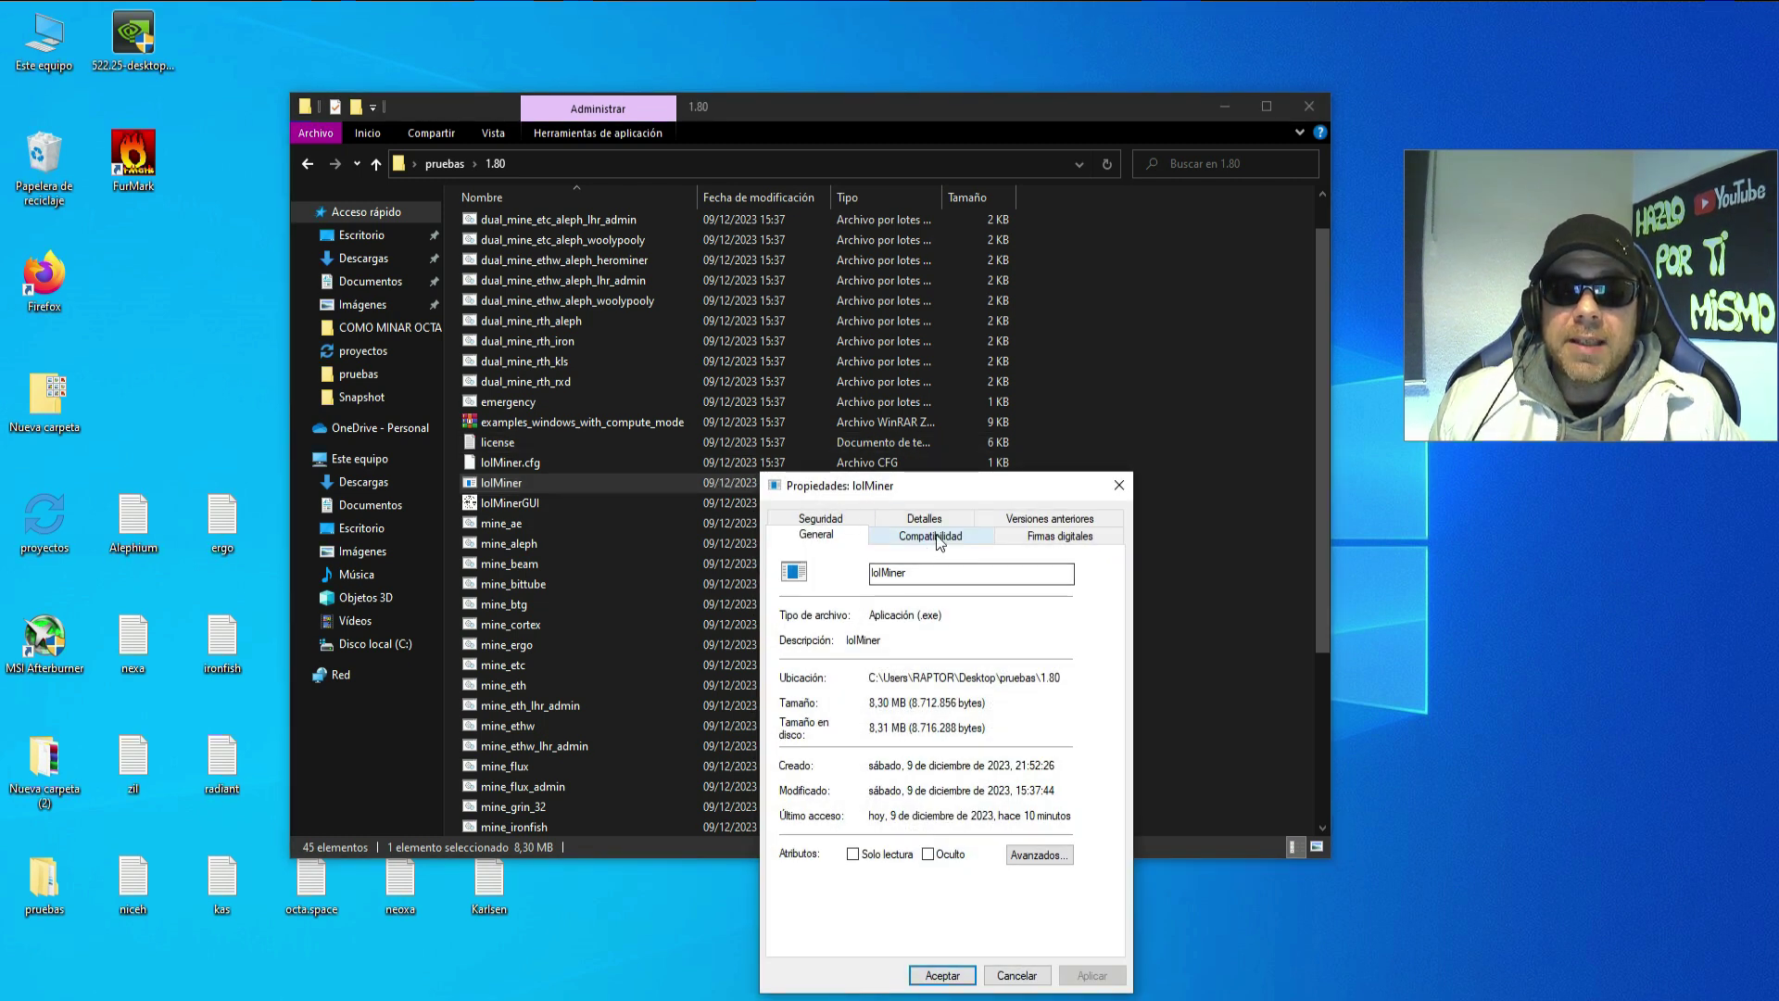
{"action": "left_click", "coordinate": [940, 539]}
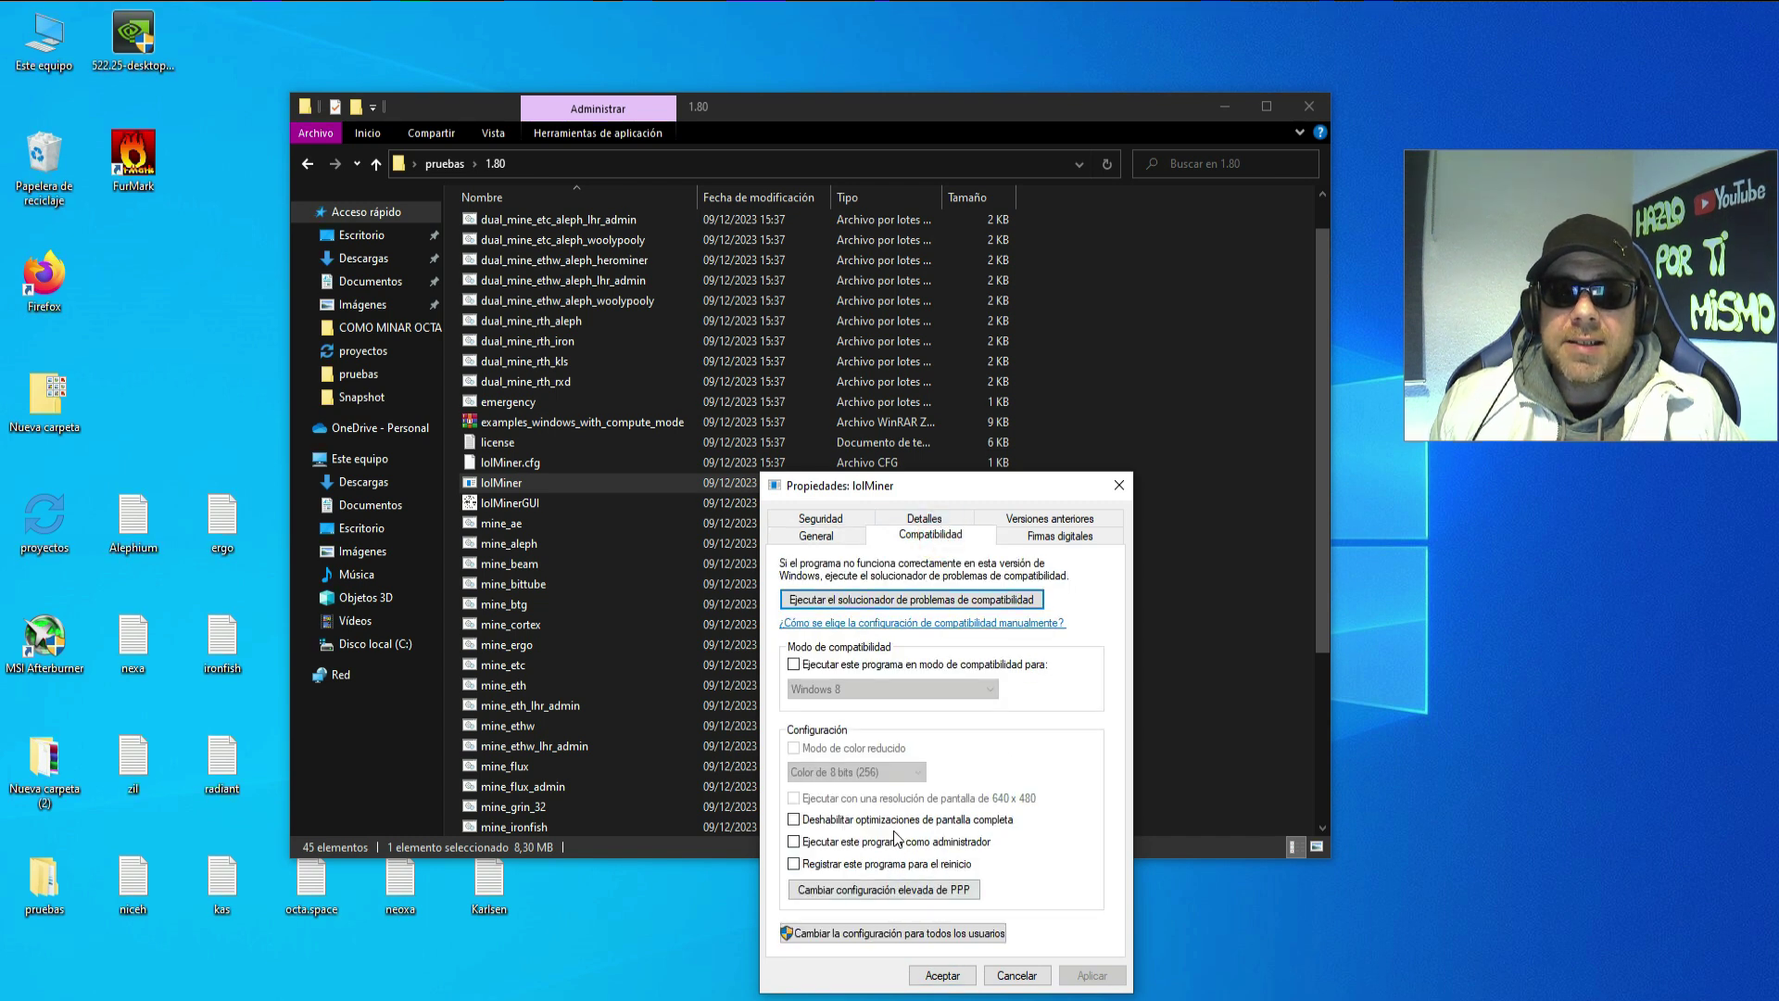
{"action": "left_click", "coordinate": [794, 843]}
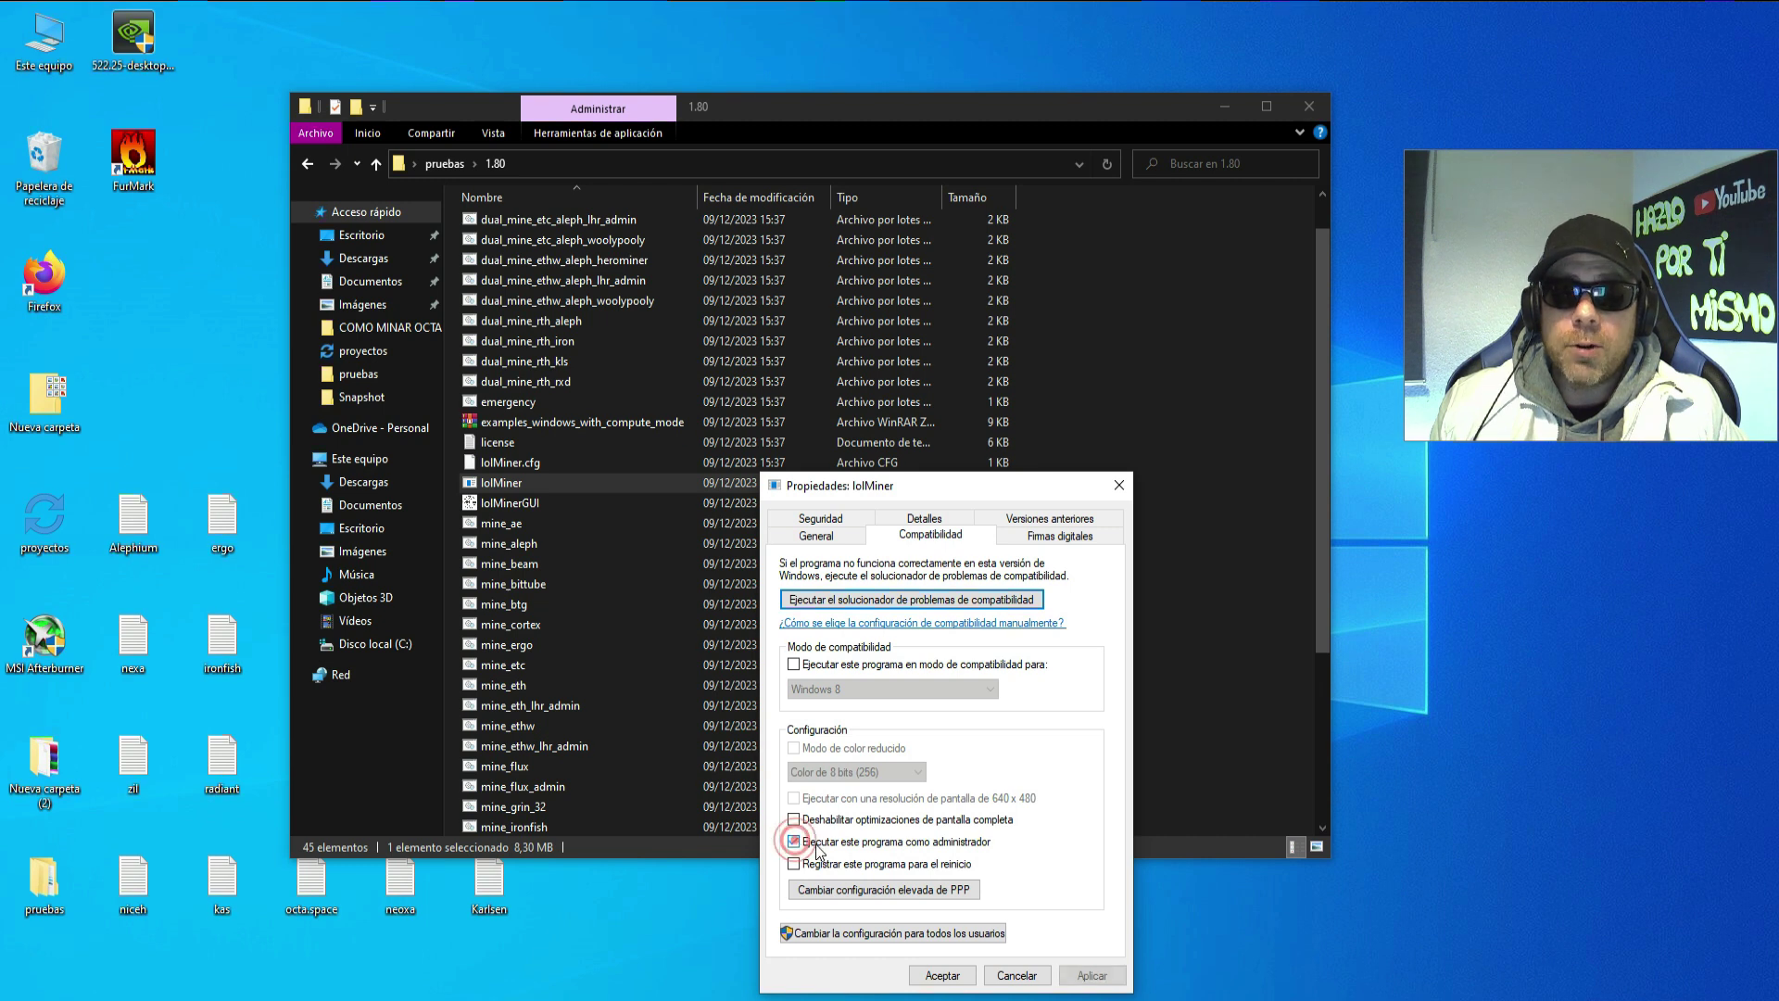
{"action": "left_click", "coordinate": [1091, 976]}
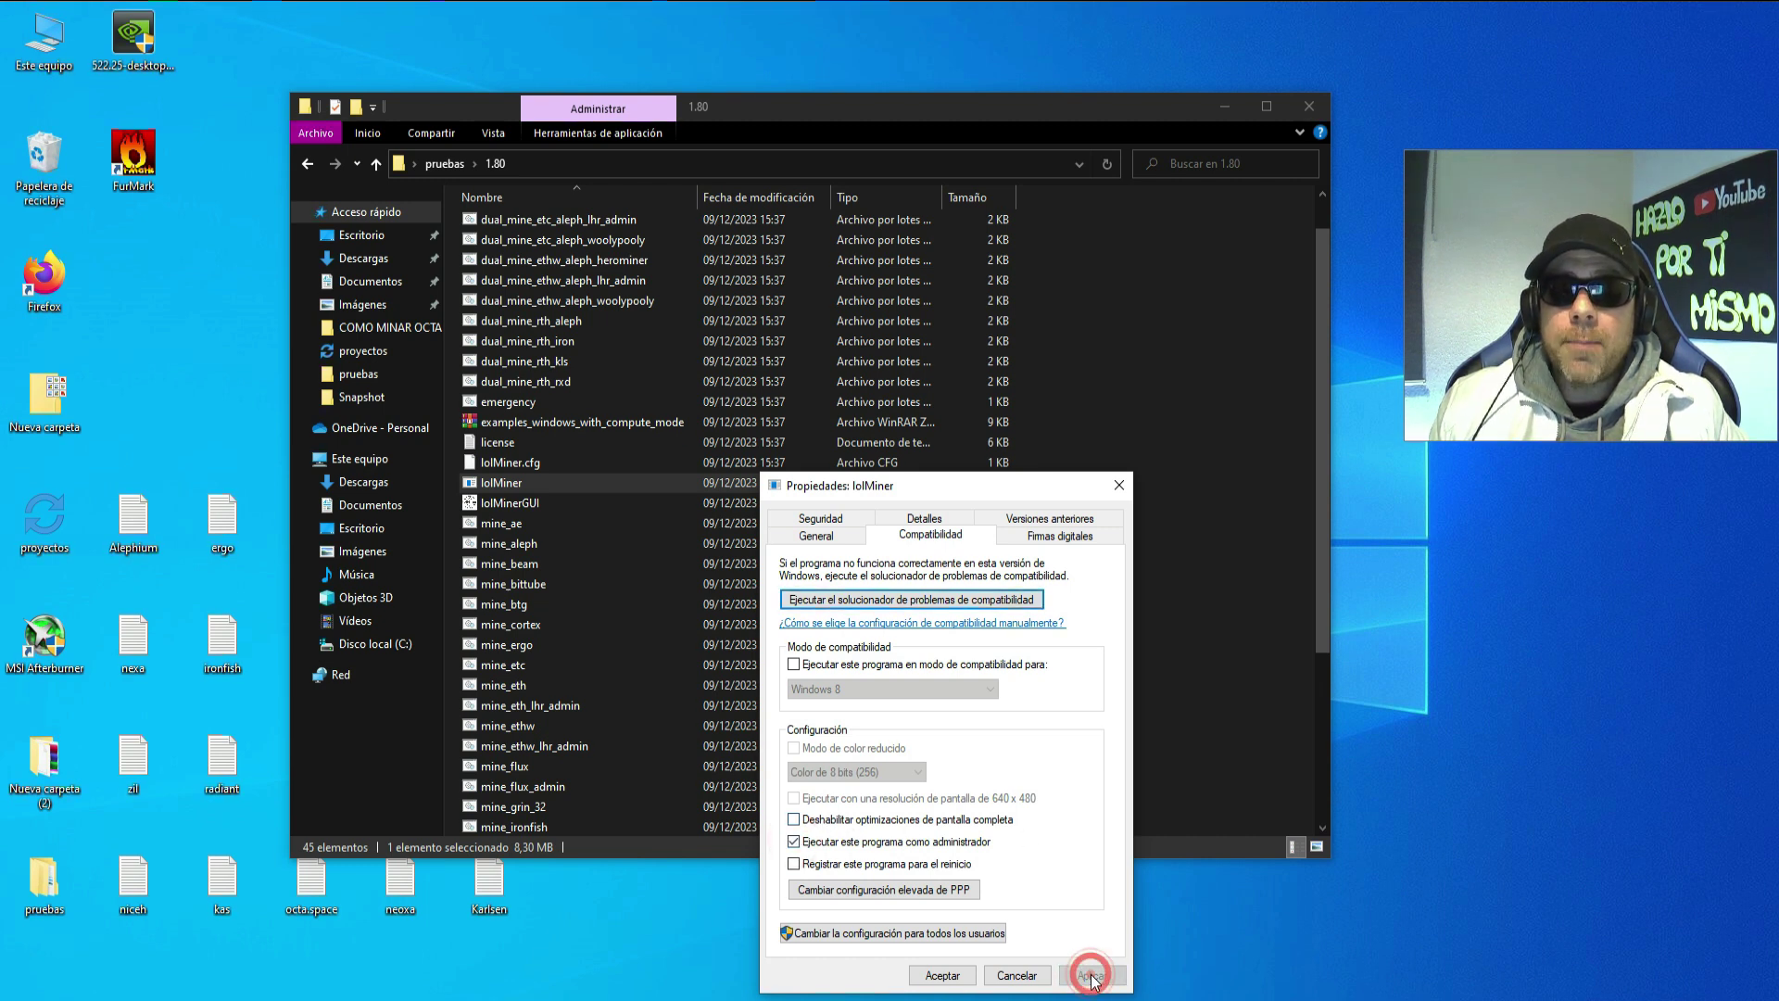
{"action": "left_click", "coordinate": [941, 976]}
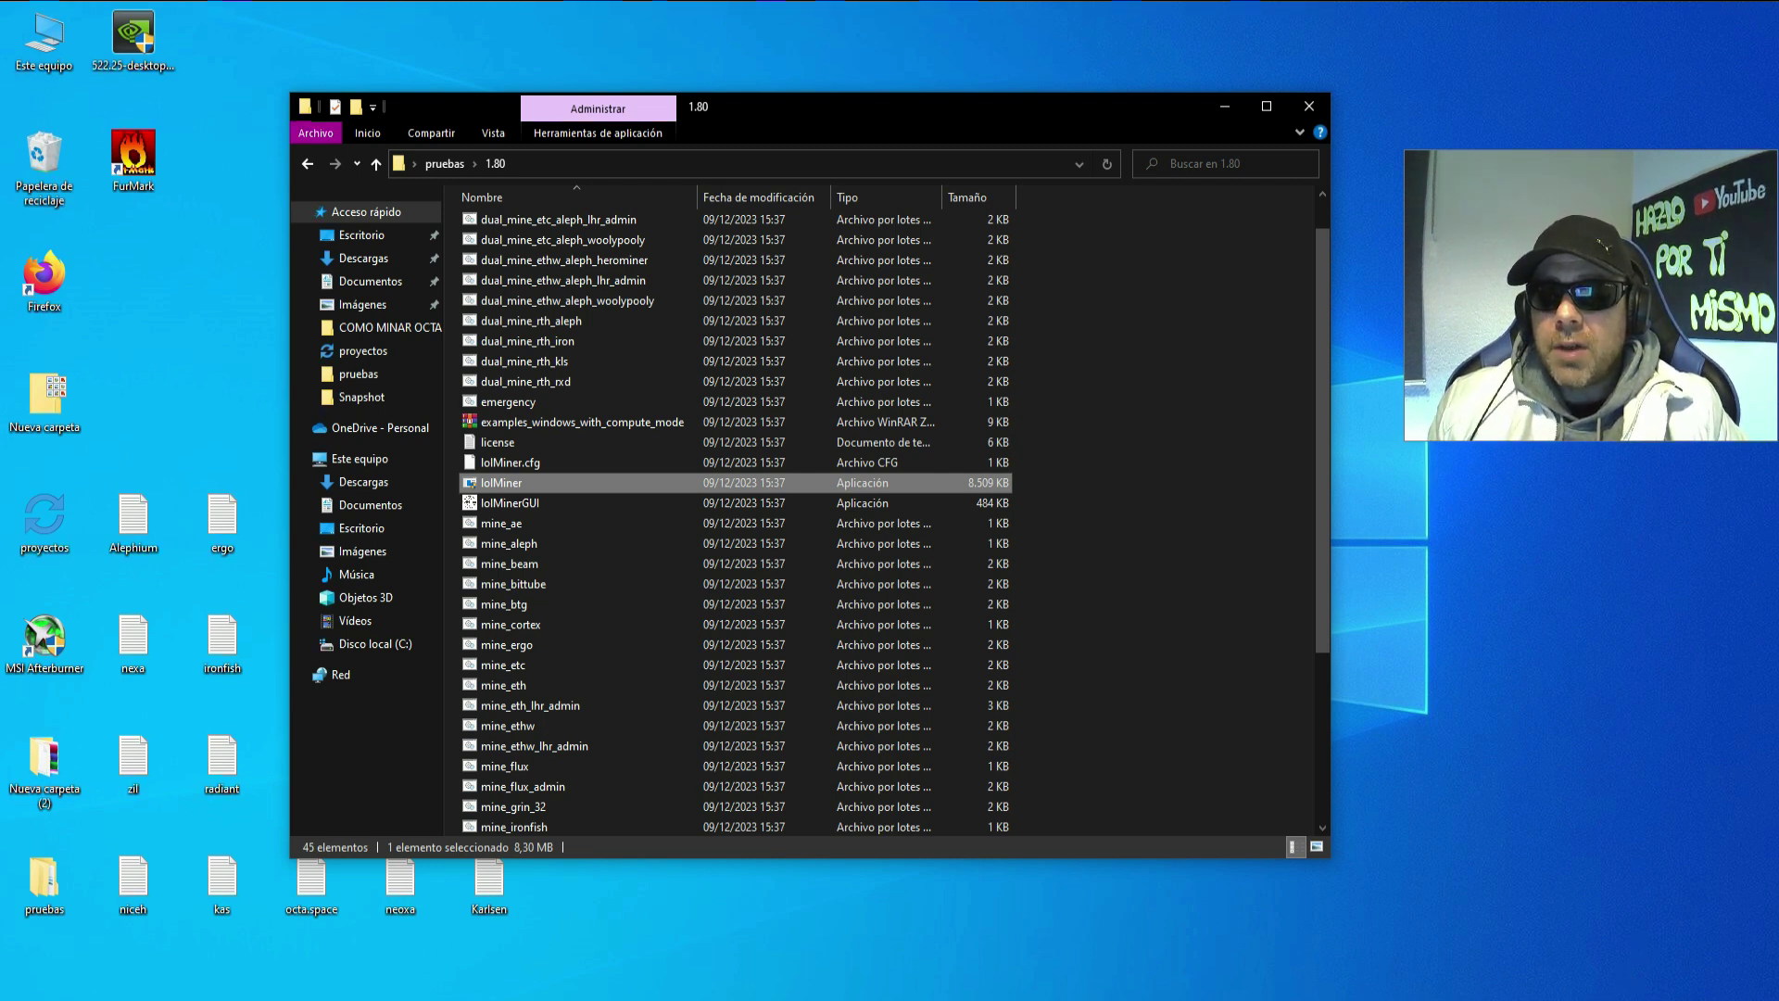
- Switch to MSI Afterburner and review the custom automatic fan speed curve in its properties
{"action": "left_click", "coordinate": [1581, 989]}
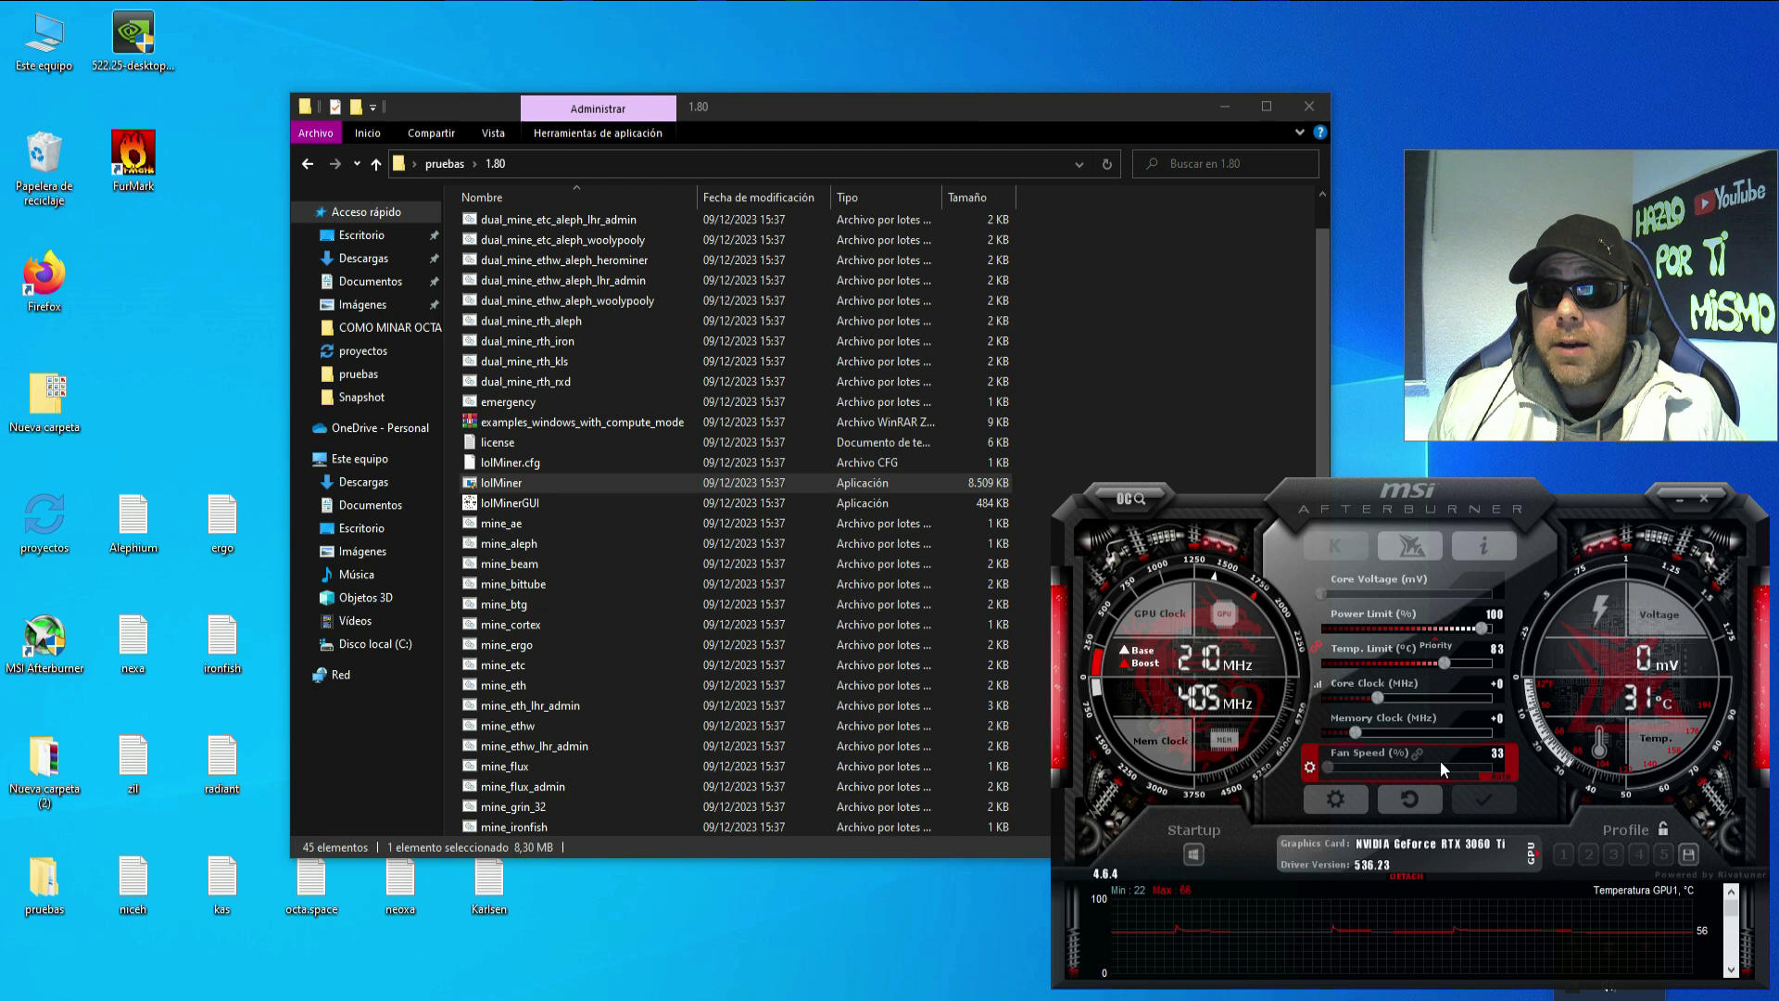
{"action": "left_click", "coordinate": [1344, 799]}
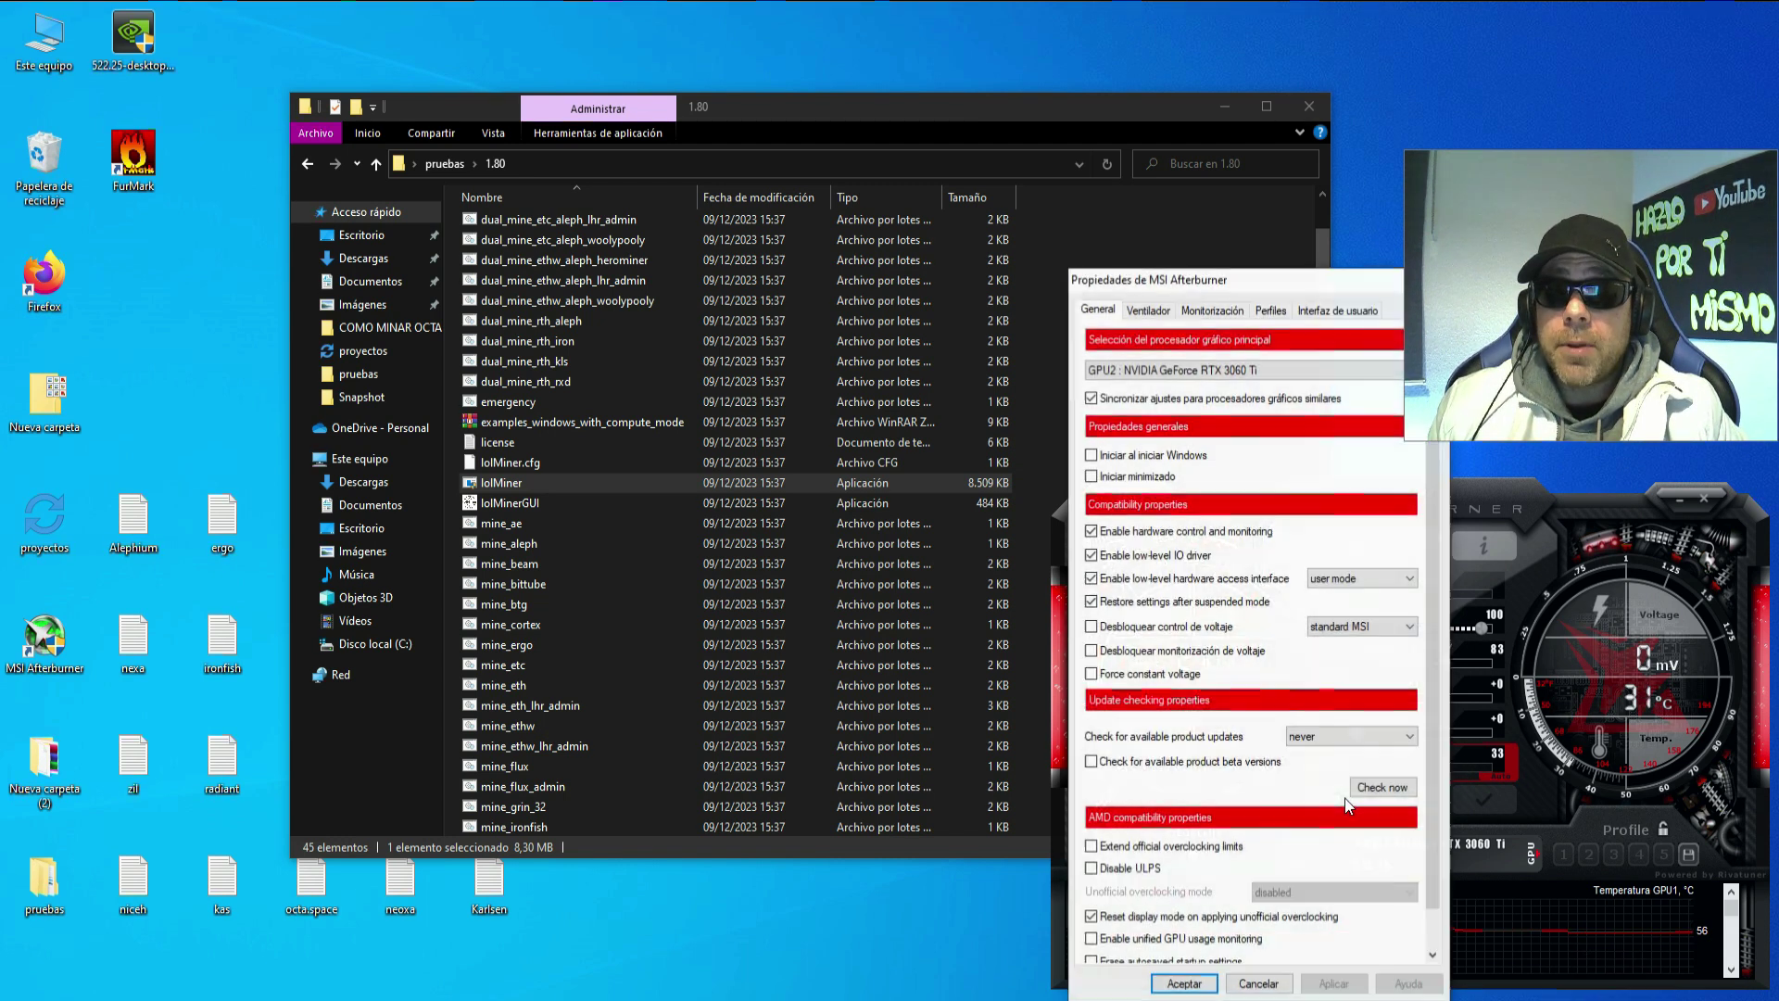
{"action": "left_click", "coordinate": [1149, 311]}
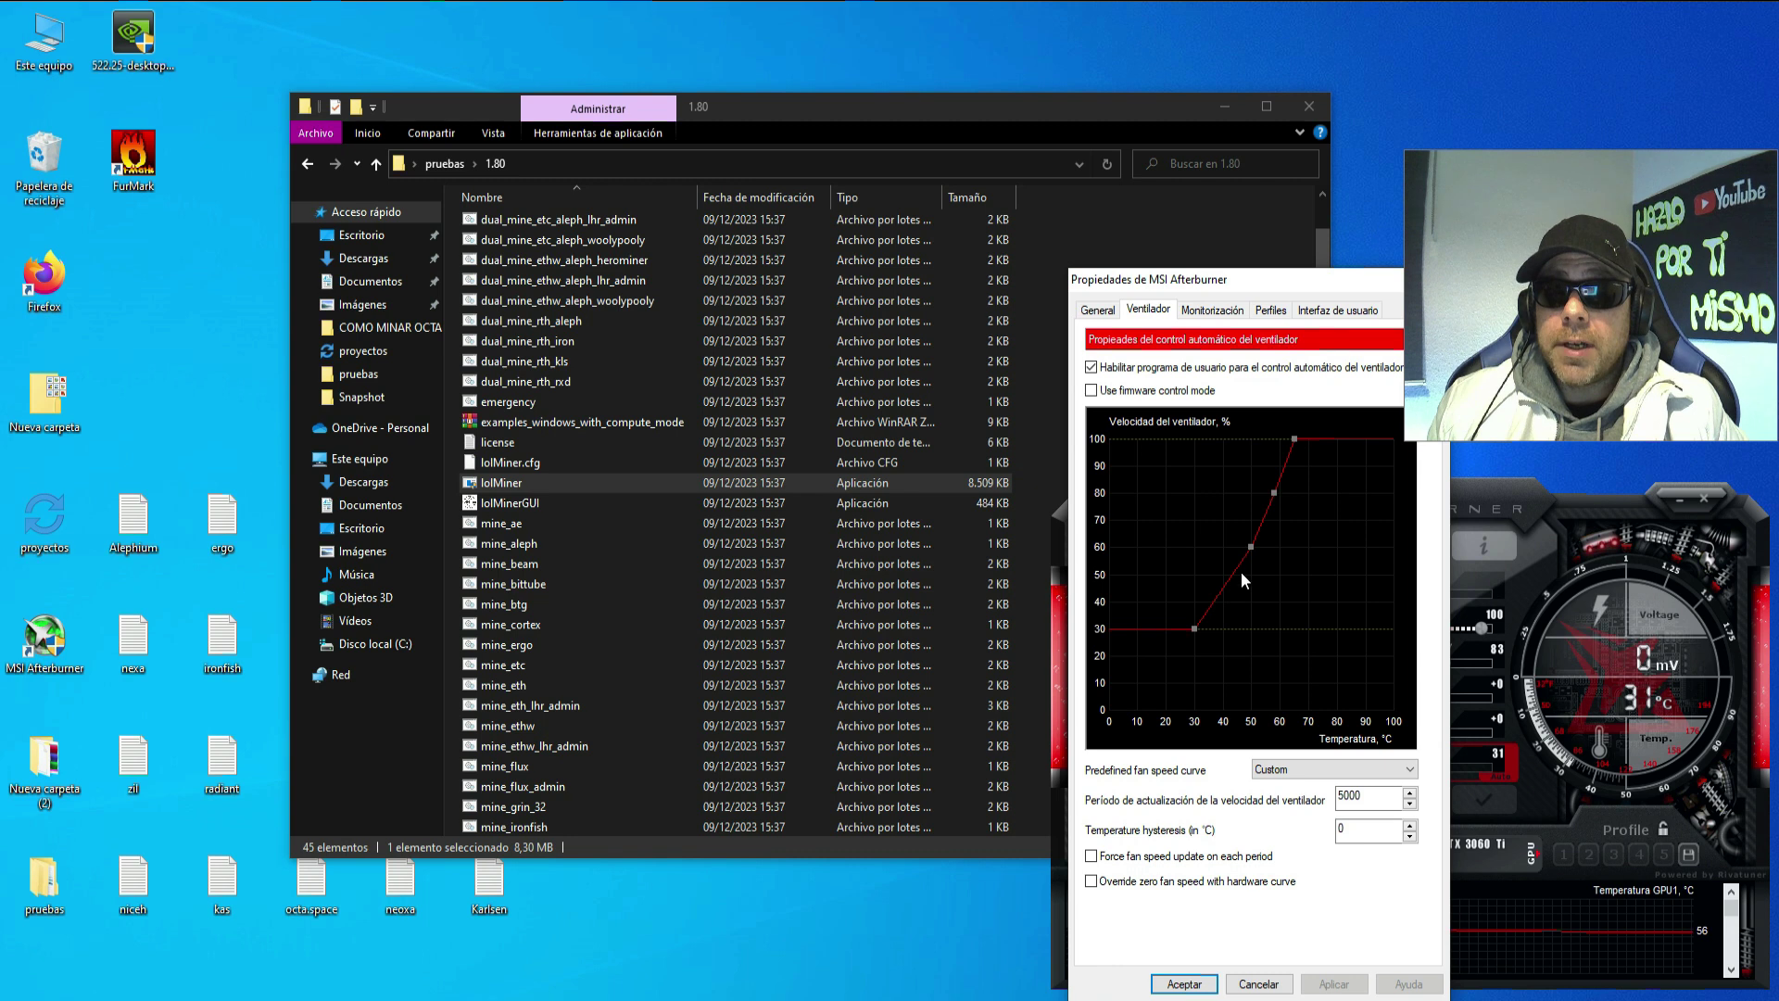
{"action": "left_click", "coordinate": [1185, 984]}
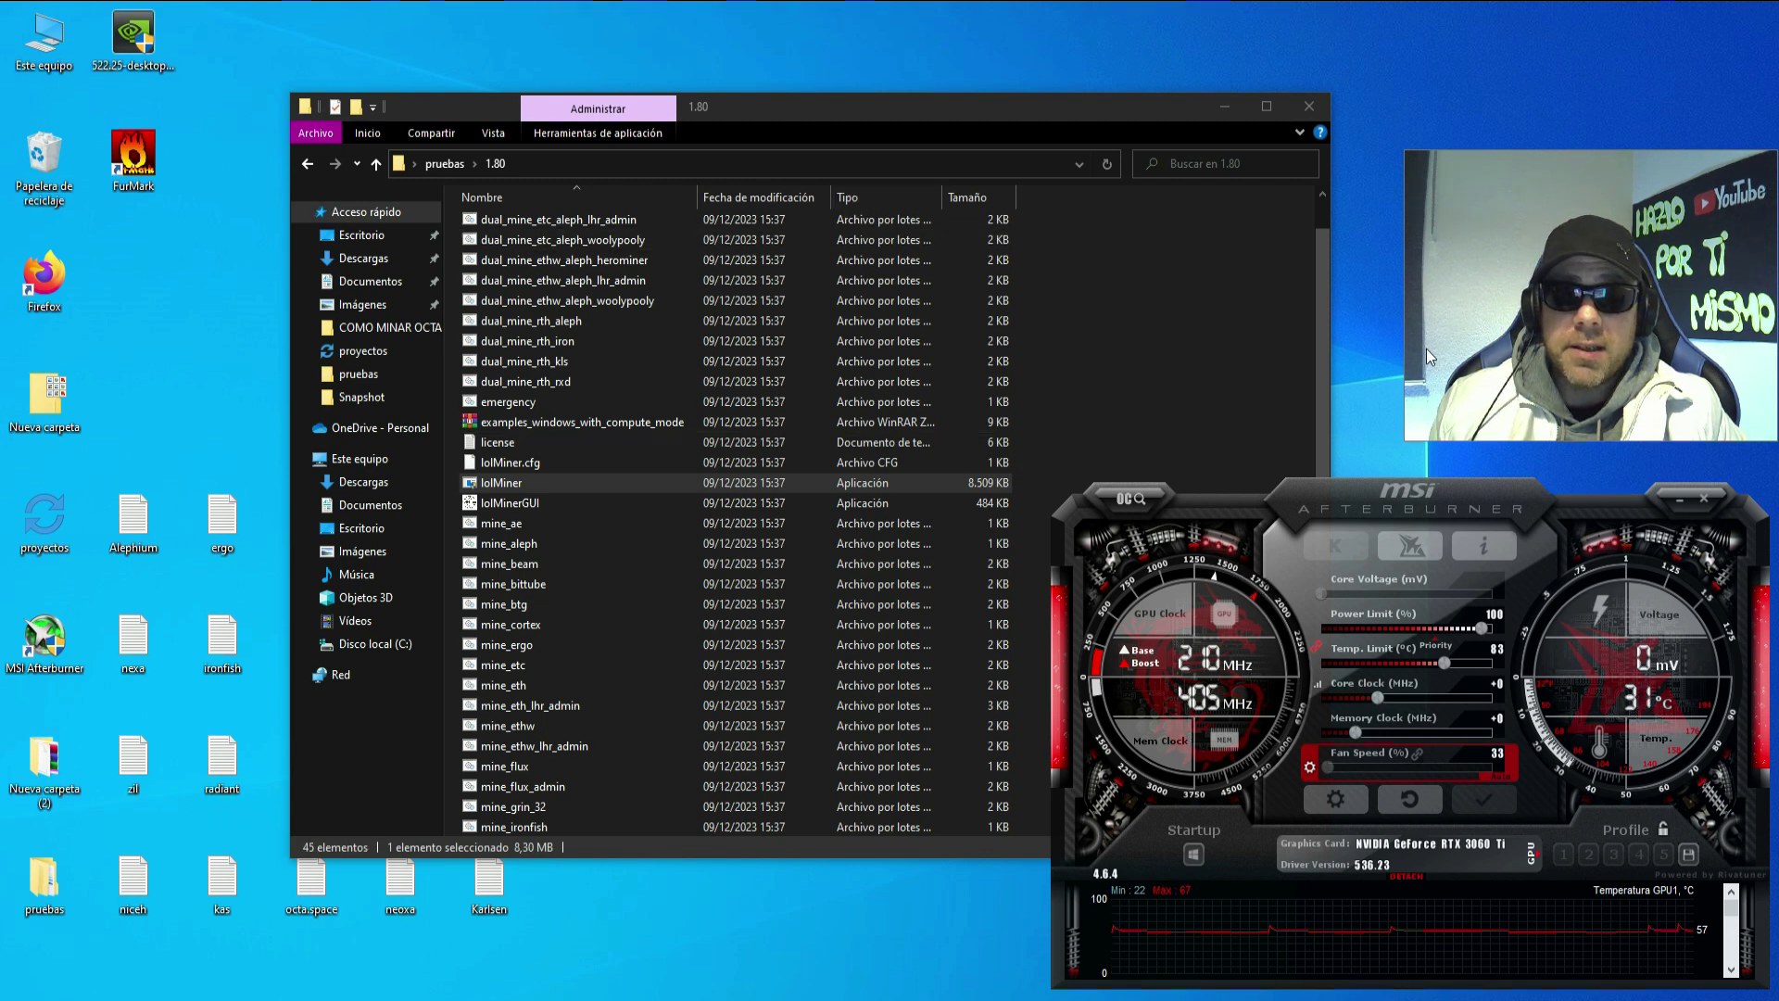
- Return to the 1.80 folder and run the mine_karlsen_with_oc batch file to start mining
{"action": "left_click", "coordinate": [820, 105]}
{"action": "scroll", "coordinate": [758, 620], "scroll_direction": "down", "scroll_amount": 4}
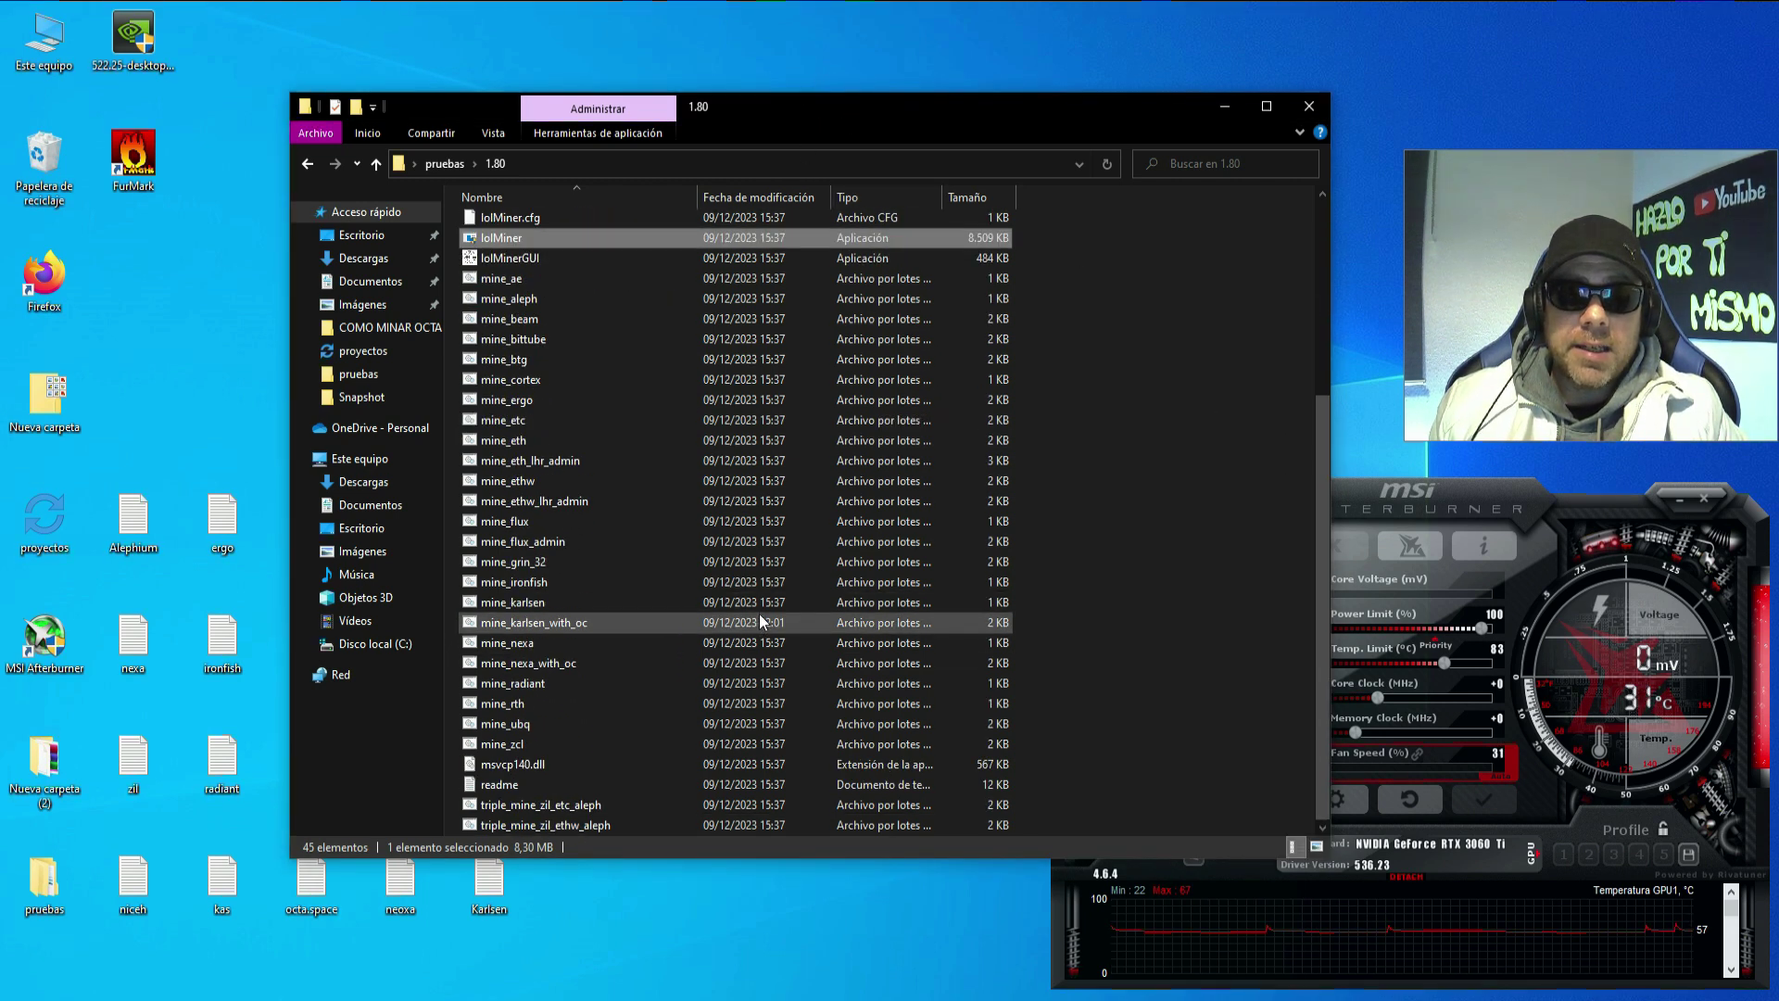
{"action": "left_click", "coordinate": [561, 623]}
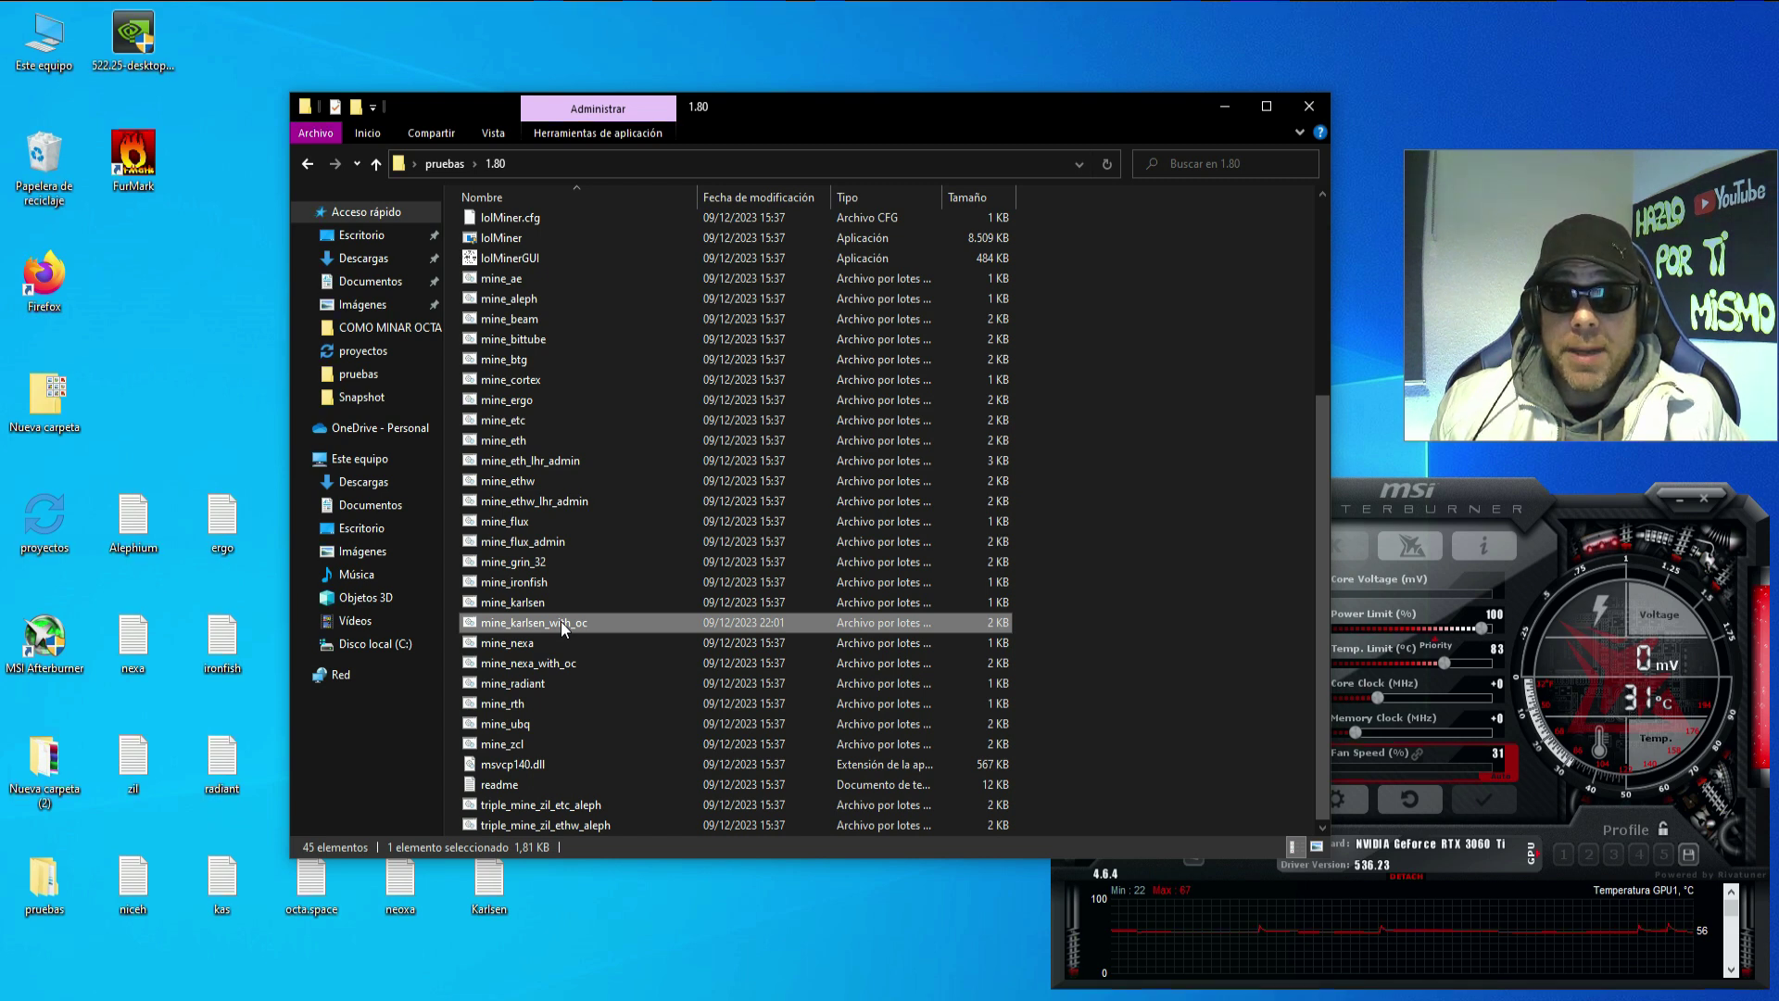
{"action": "double_click", "coordinate": [561, 623]}
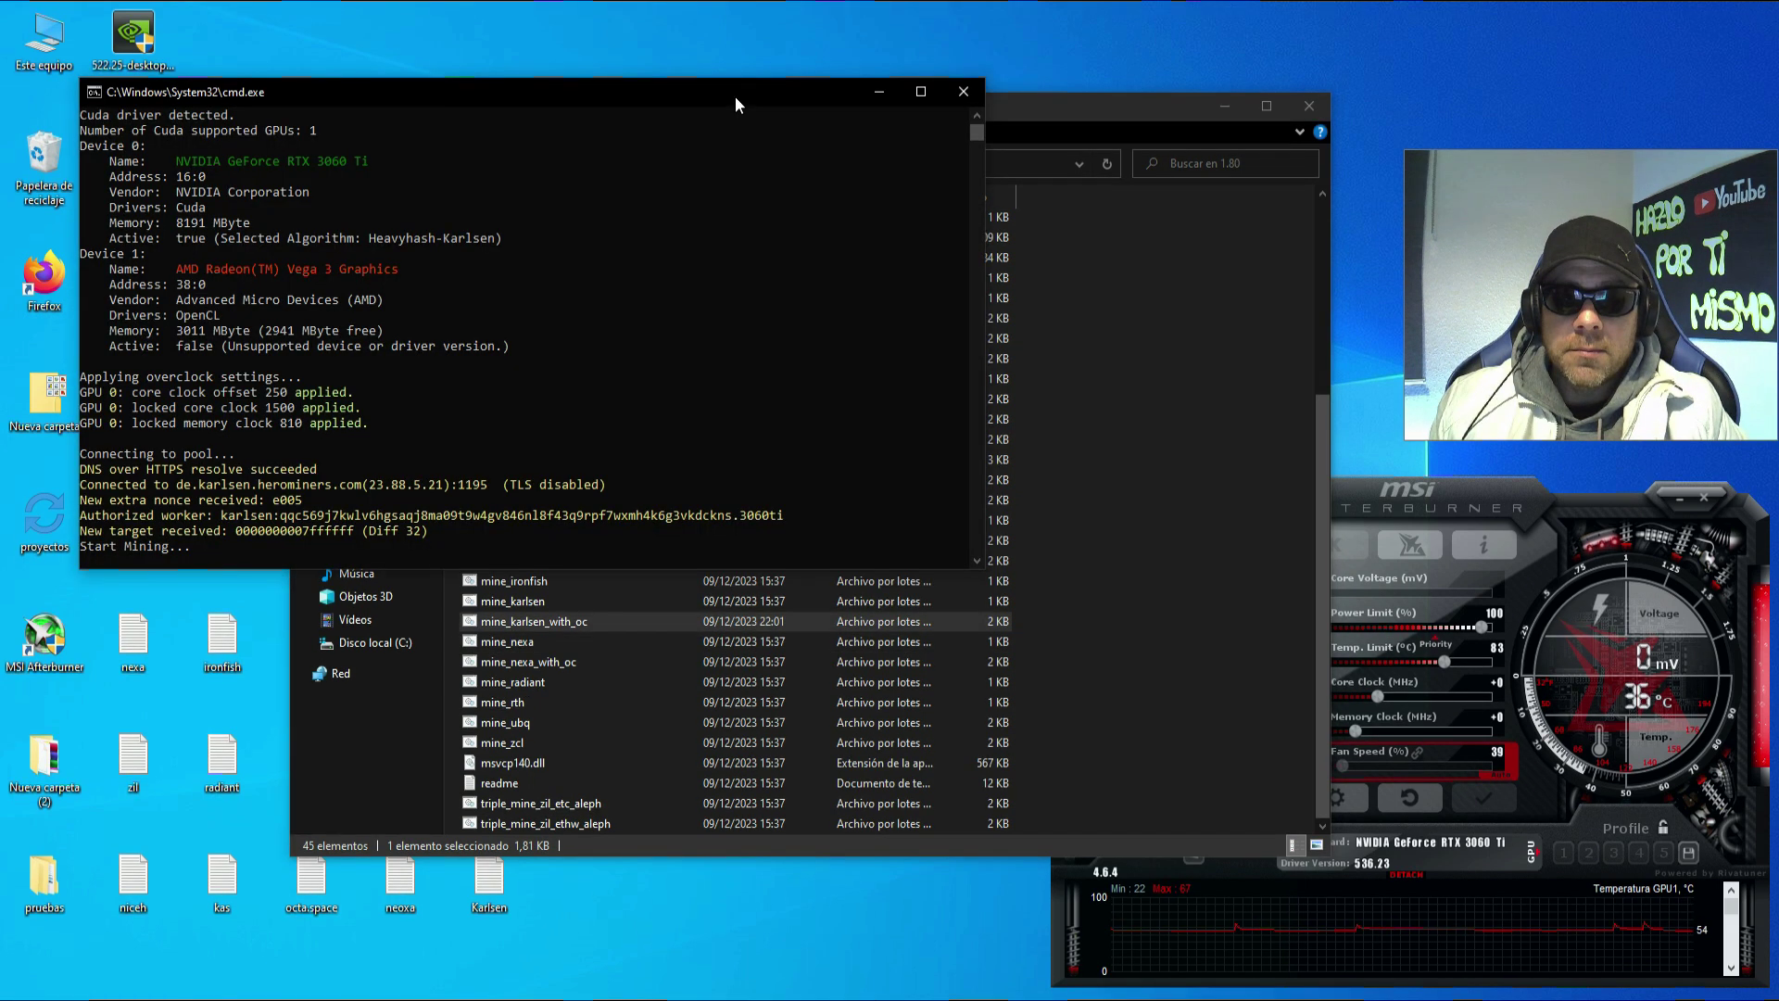
- Enlarge the miner console, minimize the 1.80 folder window, and check the startup output against the GPU clocks in MSI Afterburner
{"action": "left_click_drag", "start_coordinate": [731, 84], "coordinate": [731, 27]}
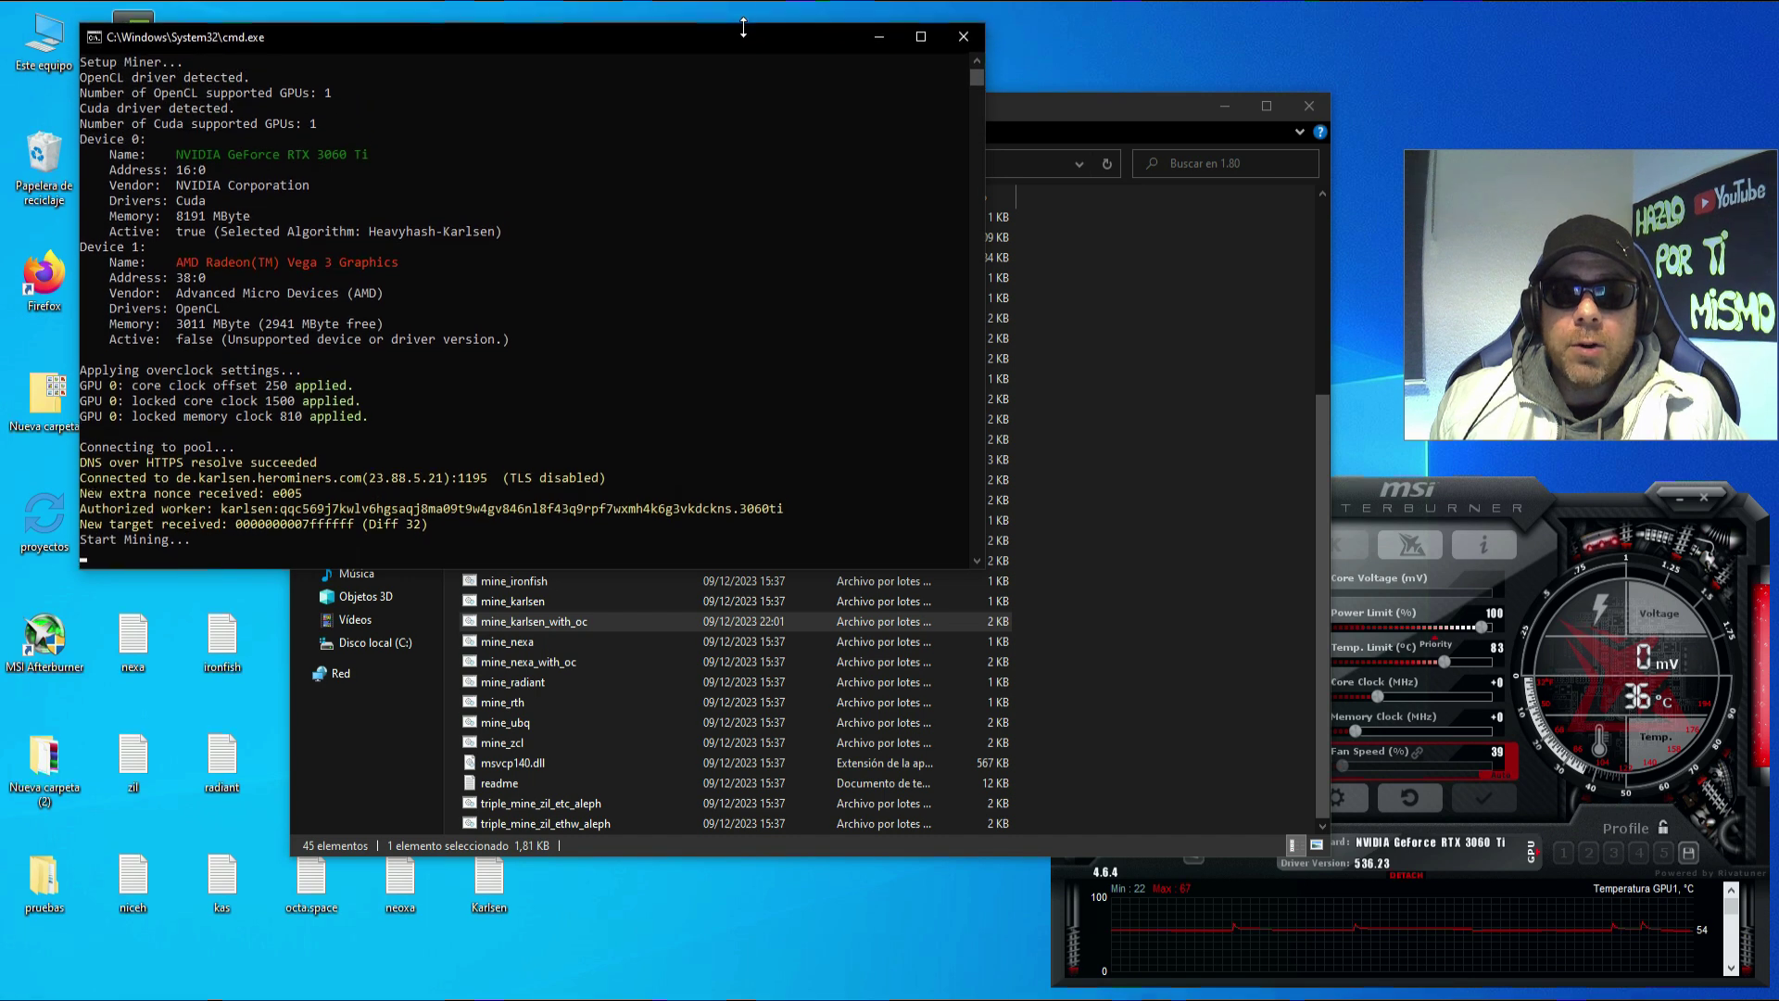
{"action": "left_click_drag", "start_coordinate": [440, 570], "coordinate": [394, 984]}
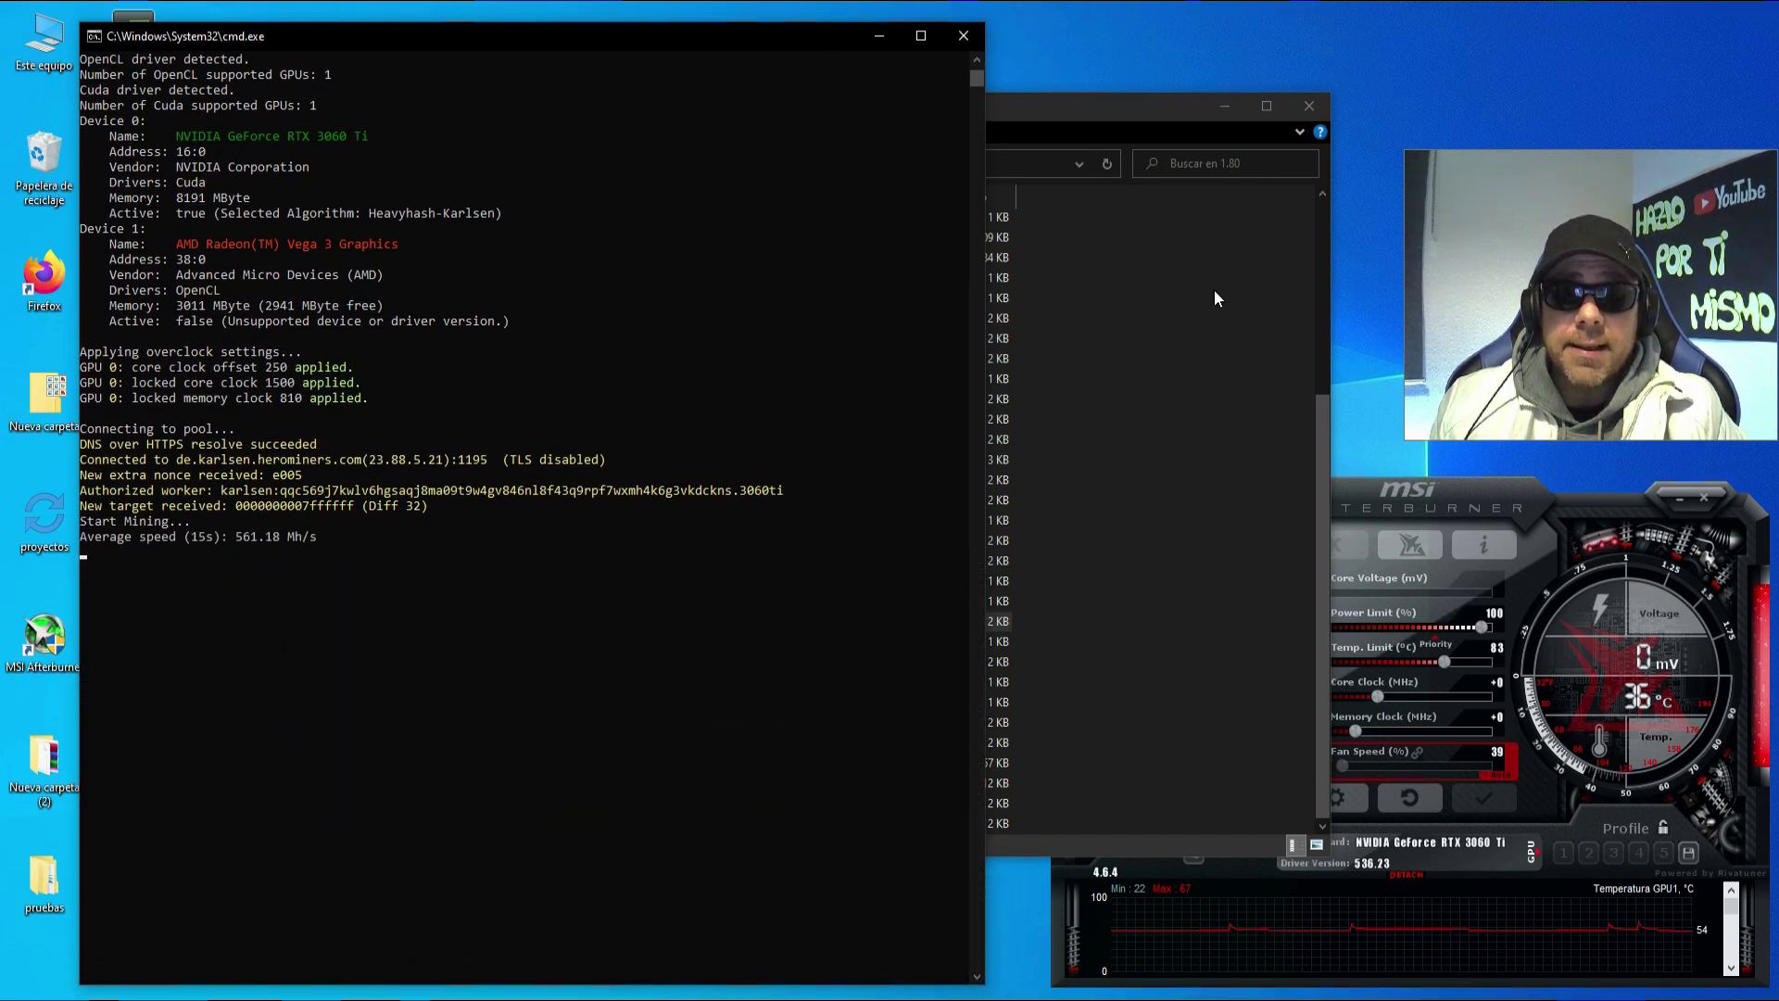
{"action": "left_click", "coordinate": [1223, 105]}
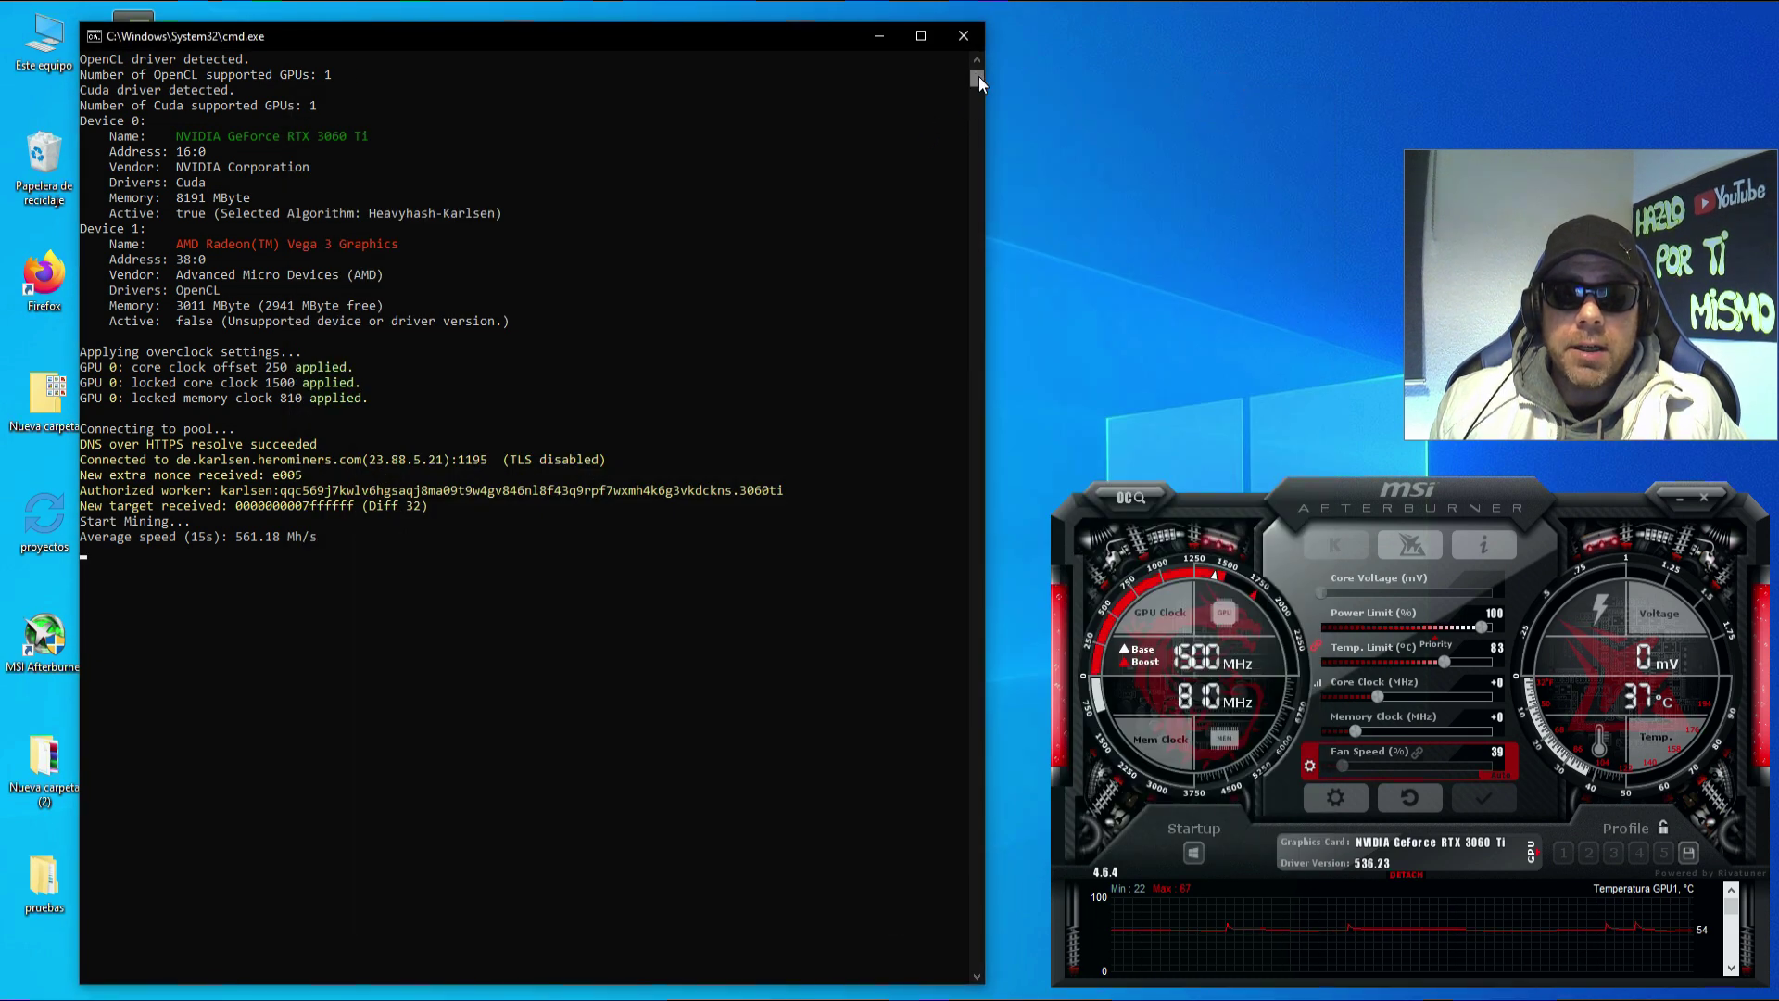
{"action": "left_click_drag", "start_coordinate": [978, 75], "coordinate": [978, 69]}
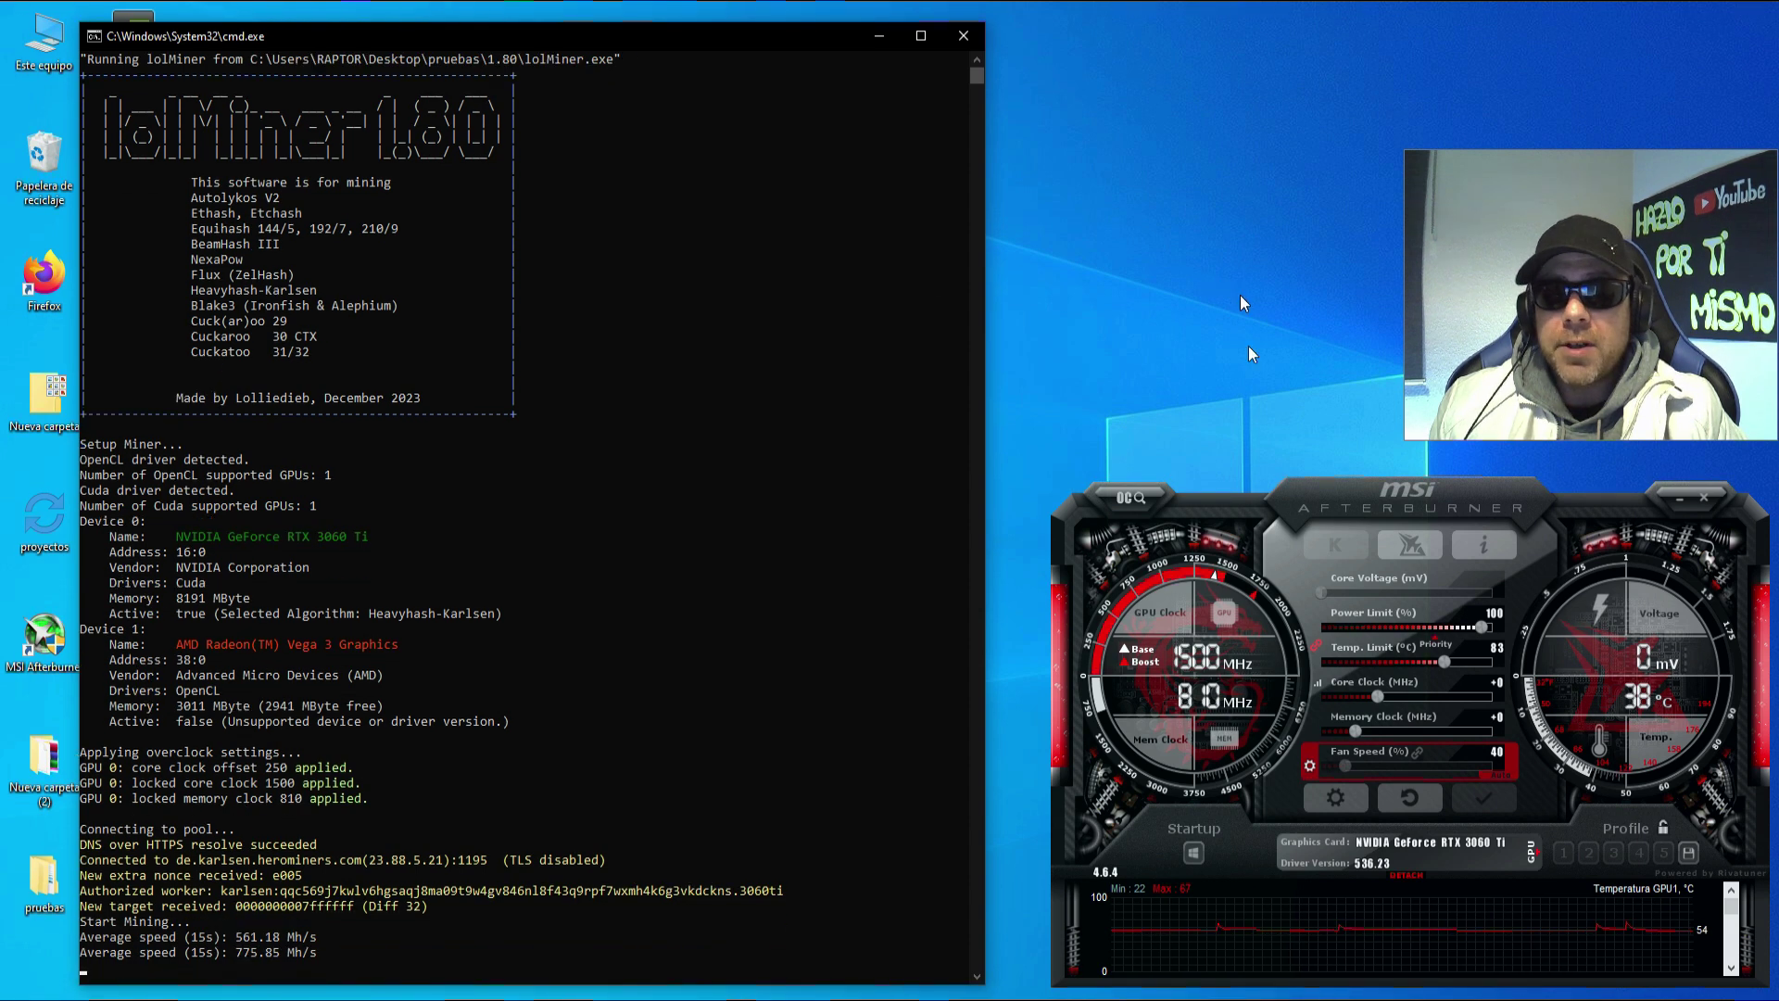
{"action": "left_click", "coordinate": [1225, 588]}
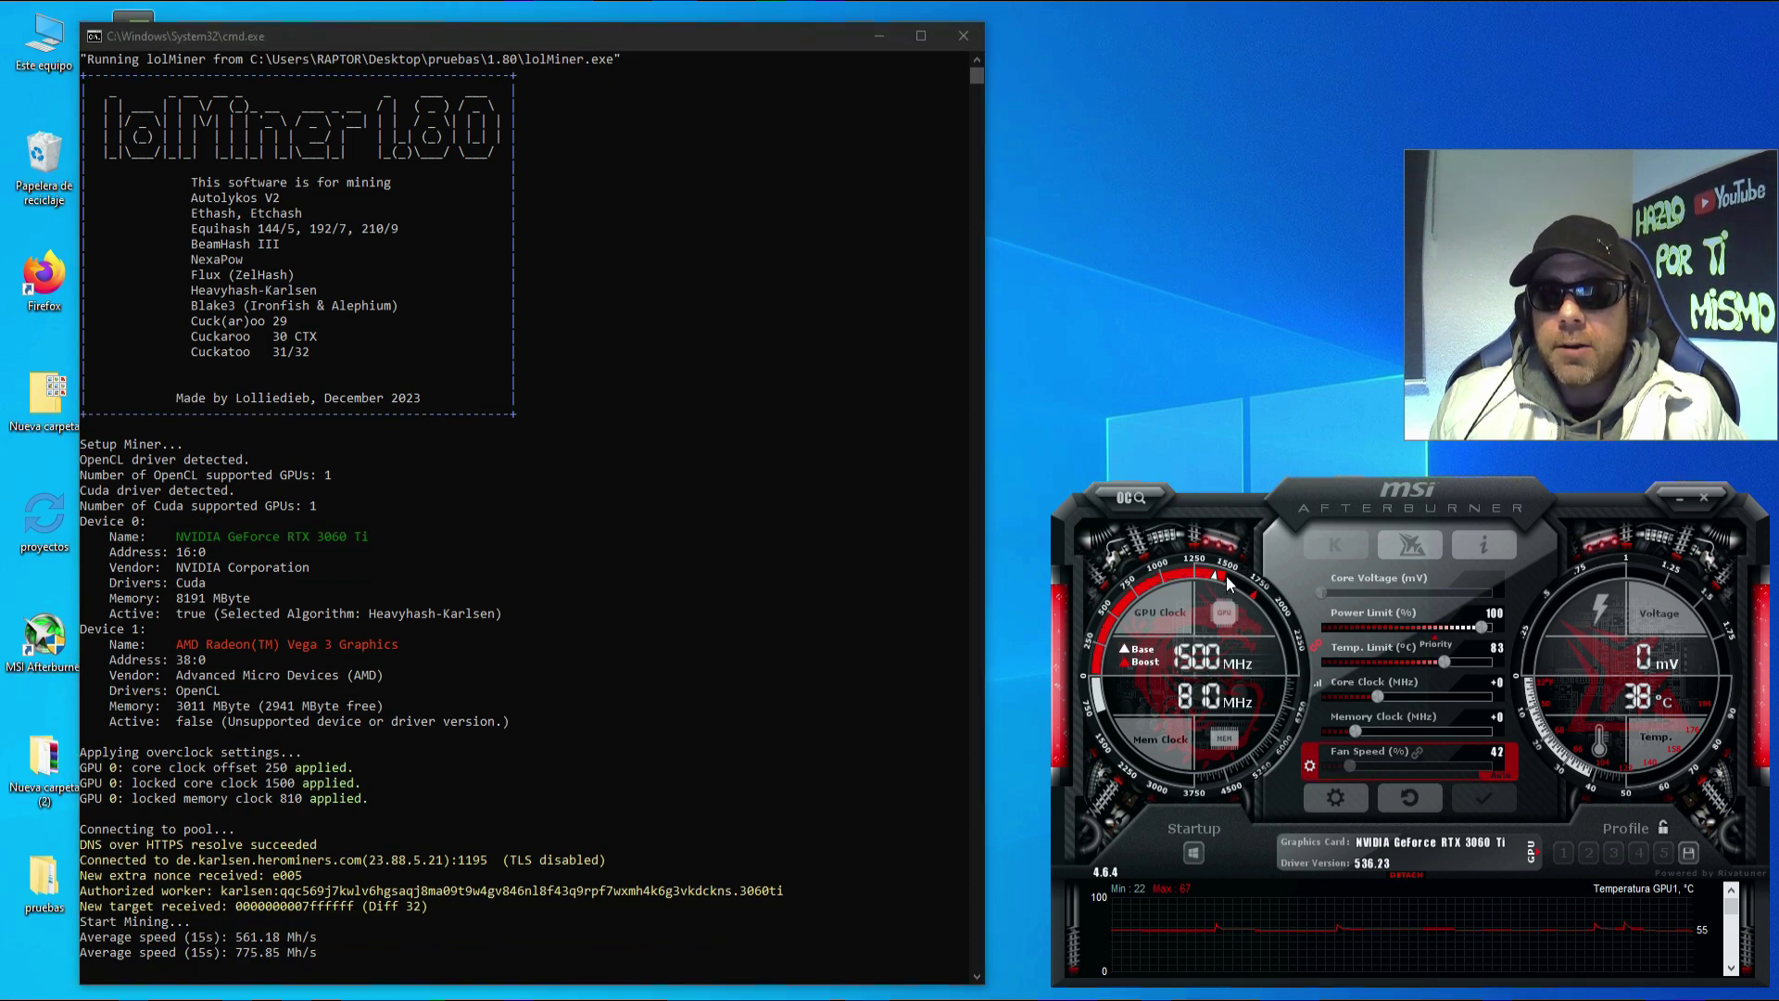